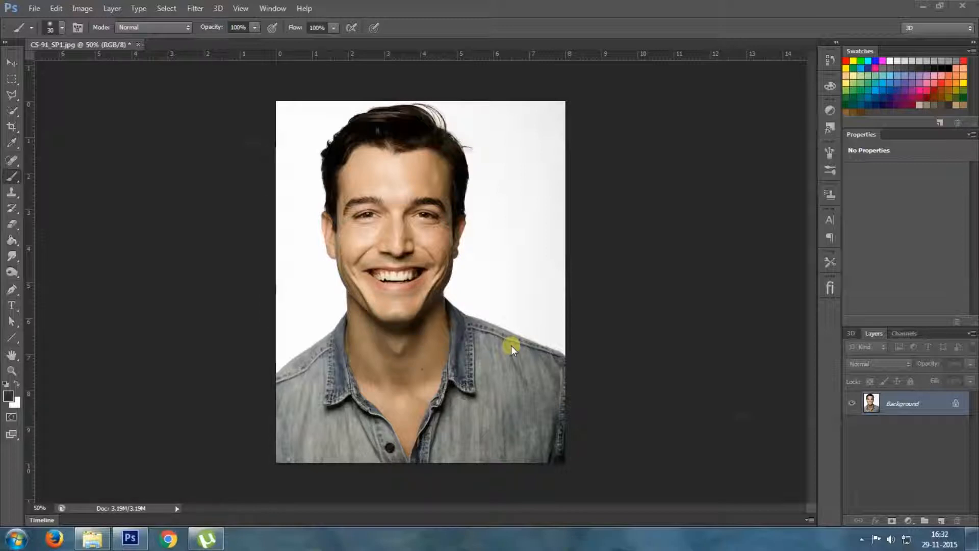
Duplicate the Background layer within the same document as Background copy
right_click(906, 401)
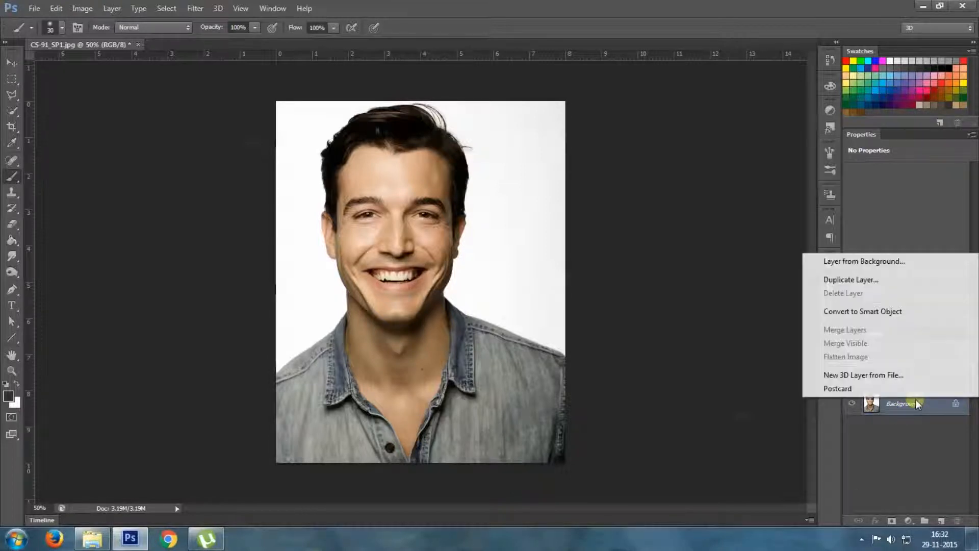
left_click(851, 280)
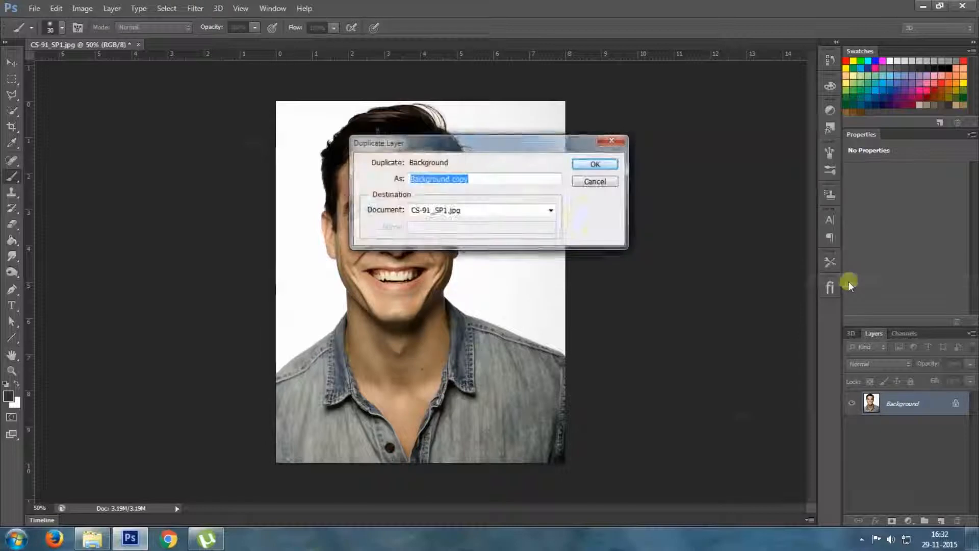
left_click(591, 165)
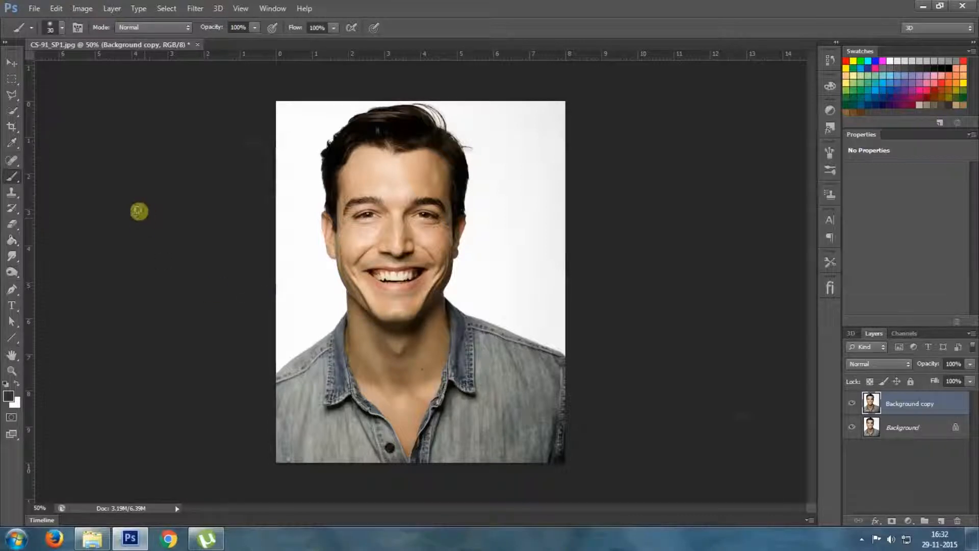
Select the eye area with the Polygonal Lasso, from above the eyebrows down across the cheeks and nose bridge
left_click(11, 94)
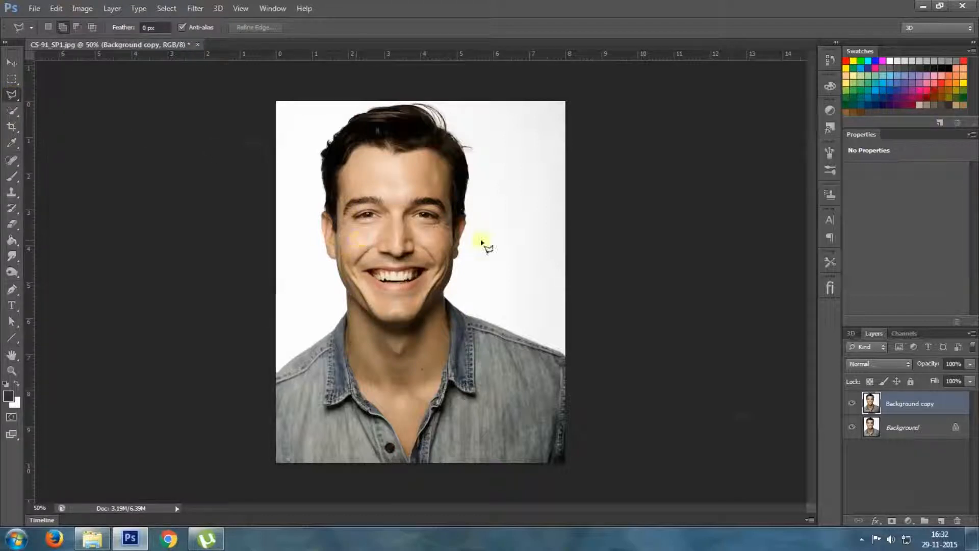
key("ctrl+plus")
scroll(435, 211, "up", 4)
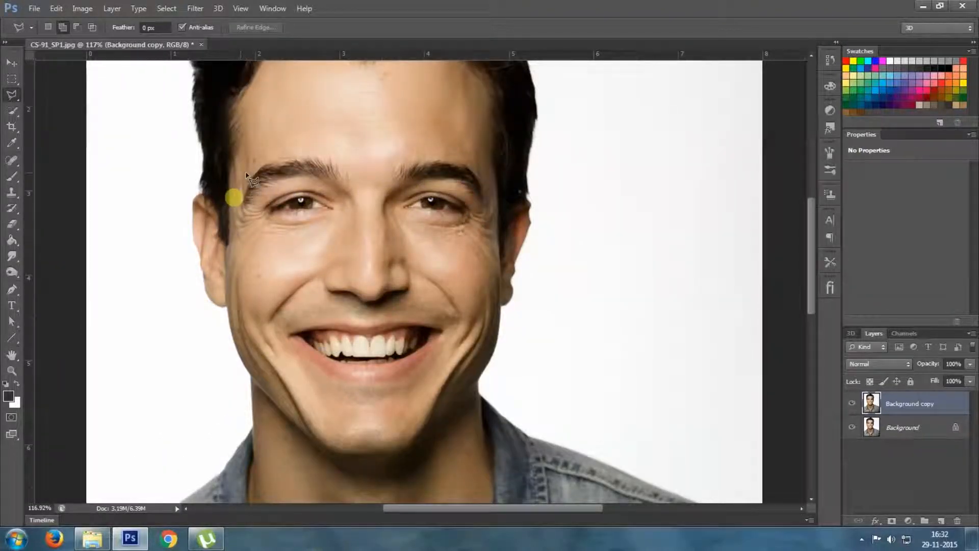
left_click(256, 153)
left_click(285, 143)
left_click(449, 147)
left_click(483, 161)
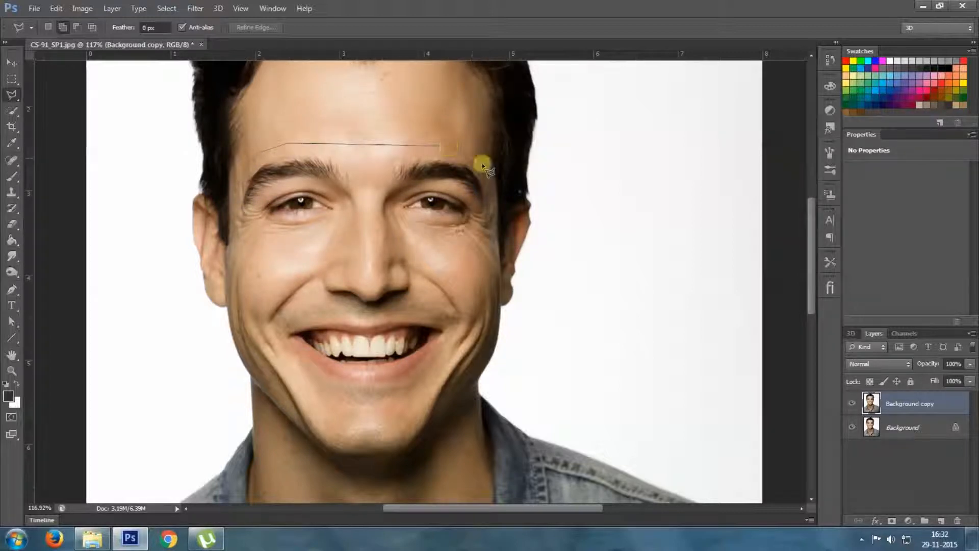
left_click(491, 192)
left_click(492, 212)
left_click(491, 237)
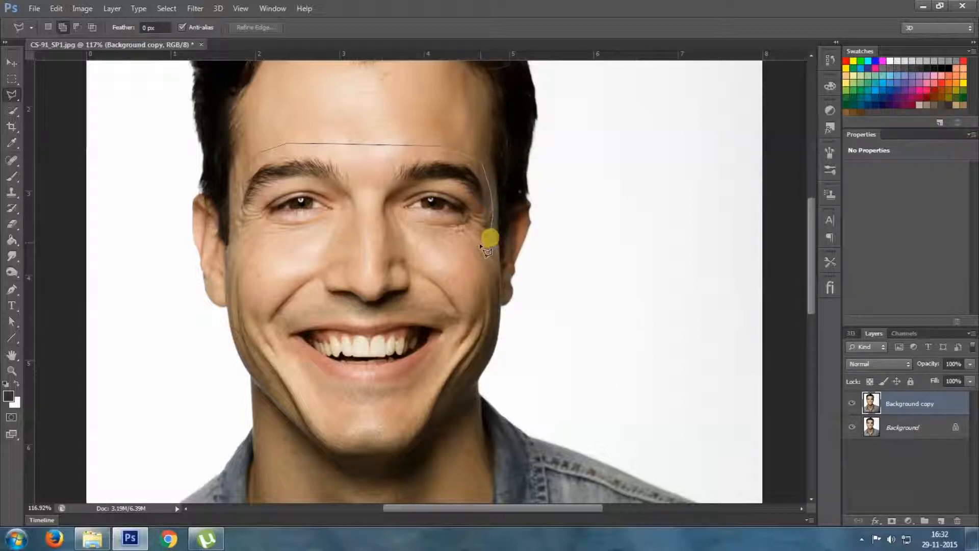
left_click(479, 245)
left_click(466, 254)
left_click(431, 254)
left_click(407, 248)
left_click(385, 242)
left_click(360, 244)
left_click(338, 247)
left_click(310, 258)
left_click(286, 261)
left_click(262, 255)
left_click(240, 231)
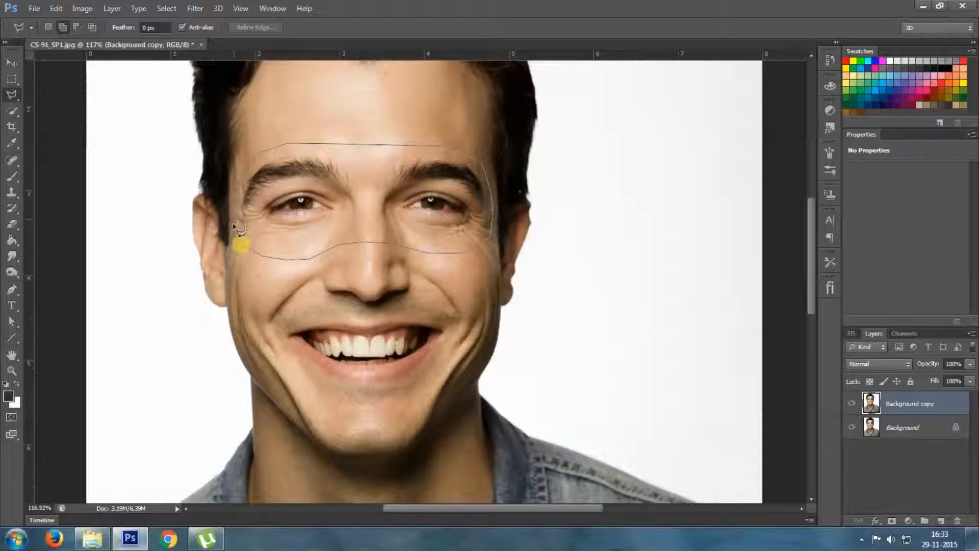
left_click(233, 224)
left_click(329, 231)
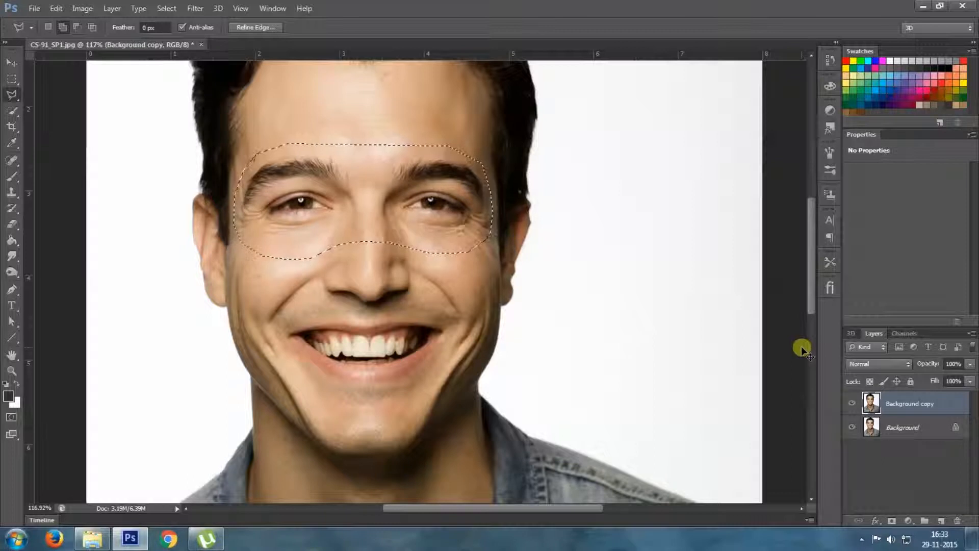
Copy the selected eye area to a new layer and name that layer Eyes
key("ctrl+j")
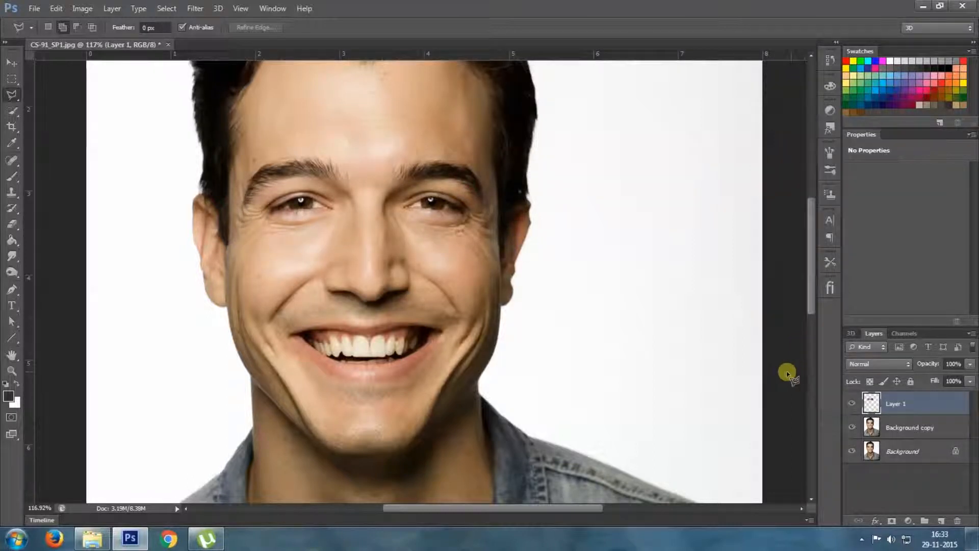
double_click(894, 403)
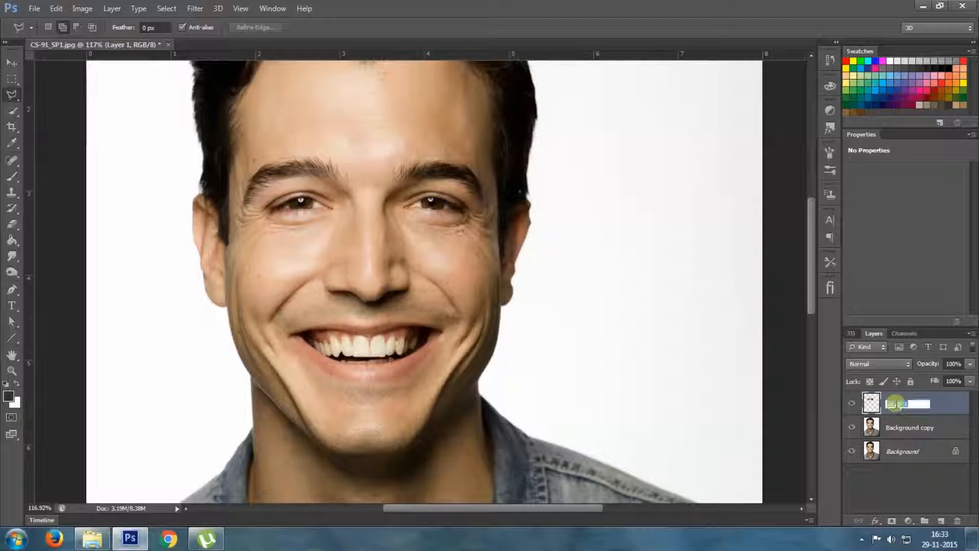
type("Eyes")
key("Return")
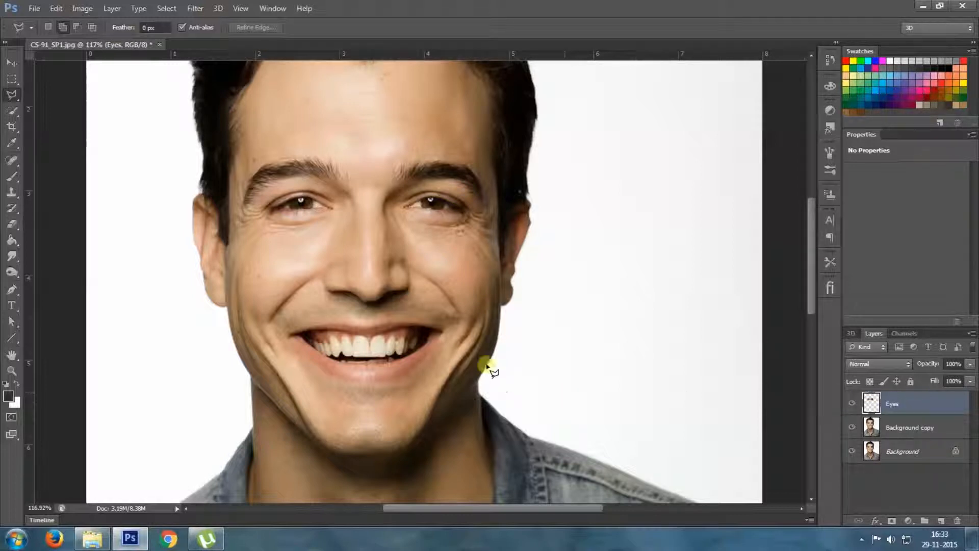
Draw a closed polygonal selection around the lower part of the nose, including the nostrils
left_click(332, 260)
left_click(319, 287)
left_click(339, 304)
left_click(358, 309)
left_click(383, 310)
left_click(402, 308)
left_click(418, 287)
left_click(424, 265)
left_click(399, 252)
left_click(367, 250)
left_click(335, 264)
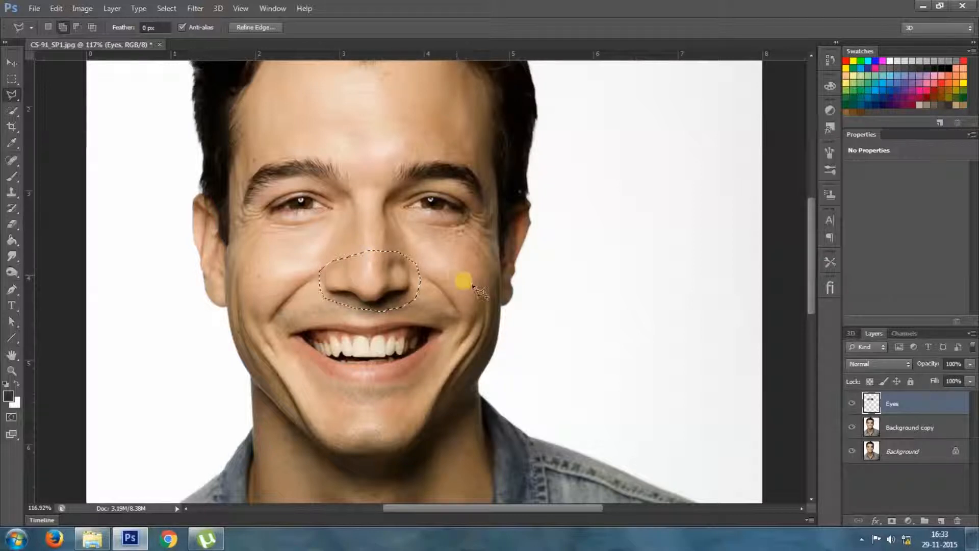
Copy the selected nose area from the Background copy layer to a new layer named Nose
left_click(928, 434)
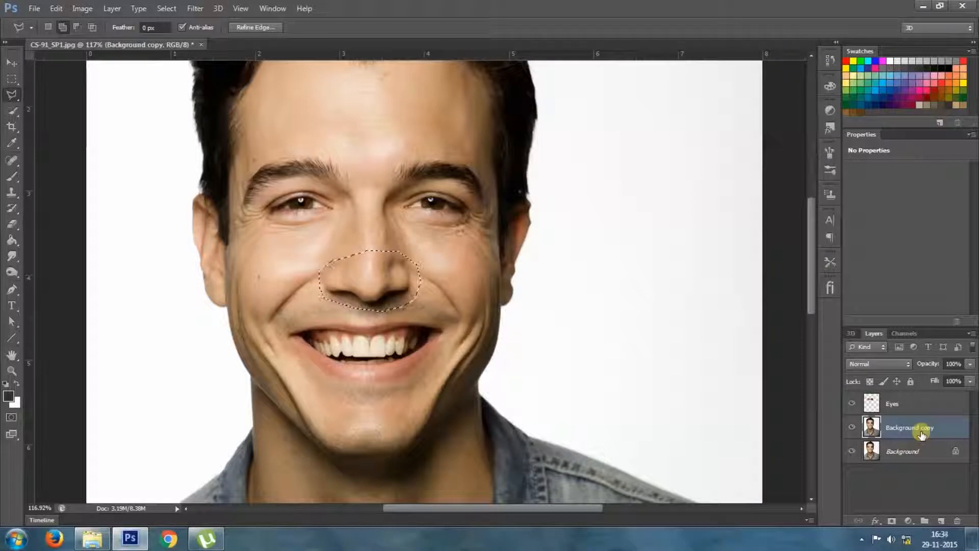
key("ctrl+j")
double_click(904, 428)
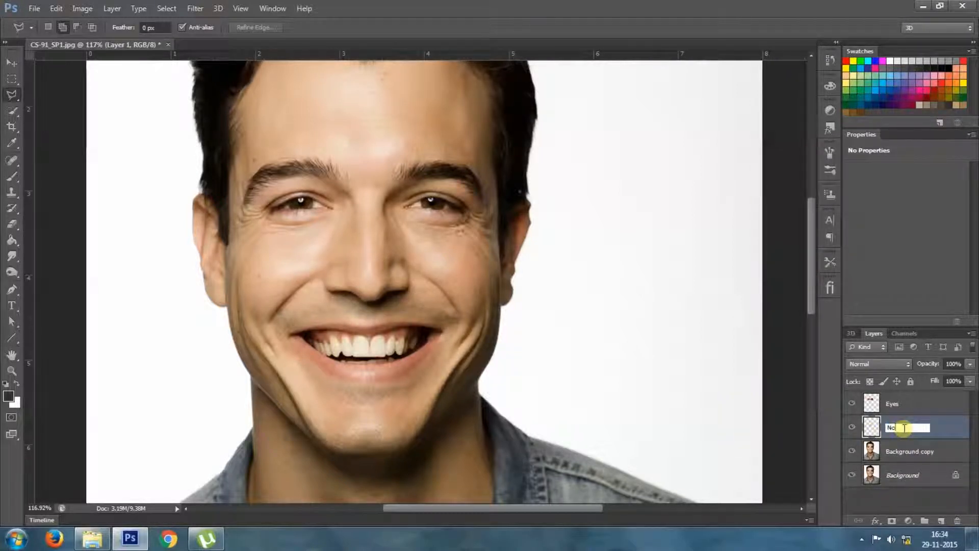
key("Return")
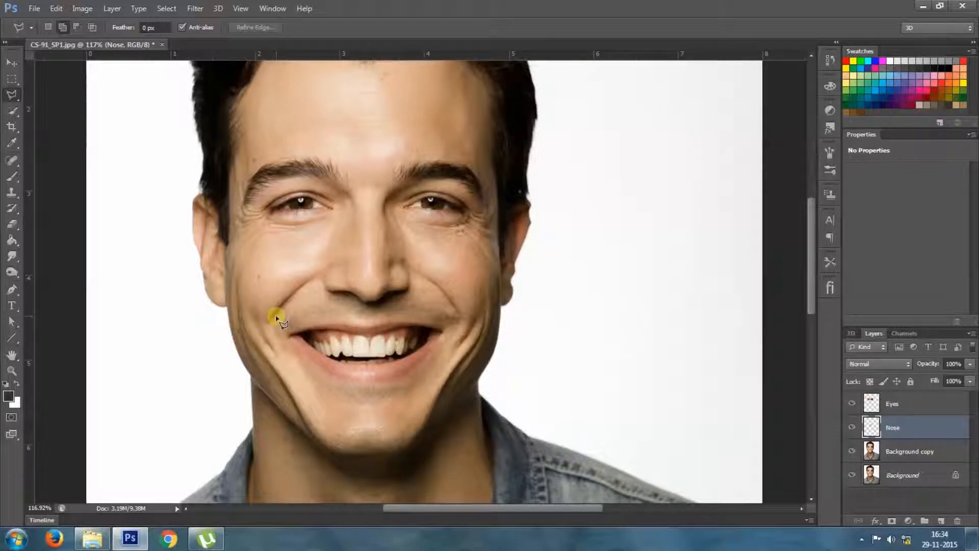
Draw a closed polygonal selection around the mouth, from just under the nose to below the lower lip
left_click(301, 310)
left_click(337, 308)
left_click(370, 309)
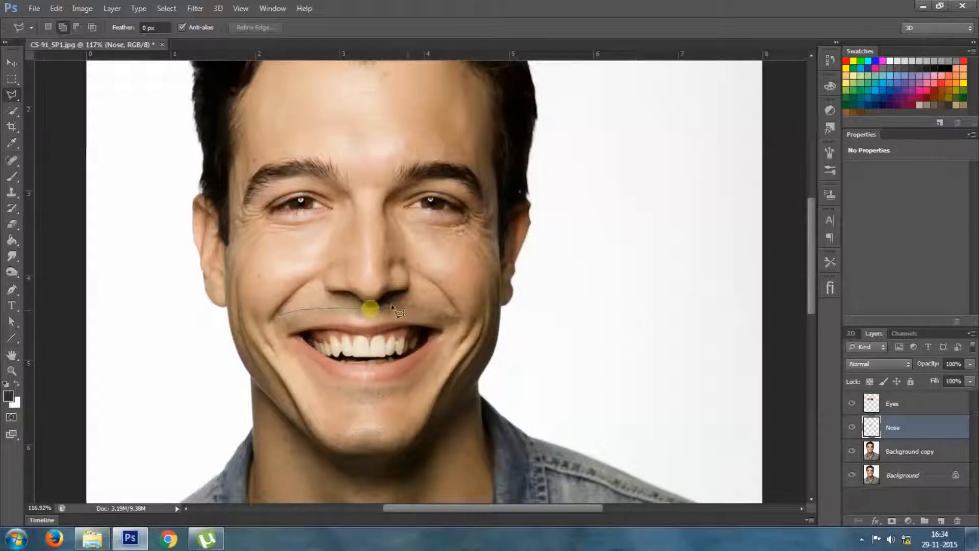
left_click(392, 305)
left_click(410, 299)
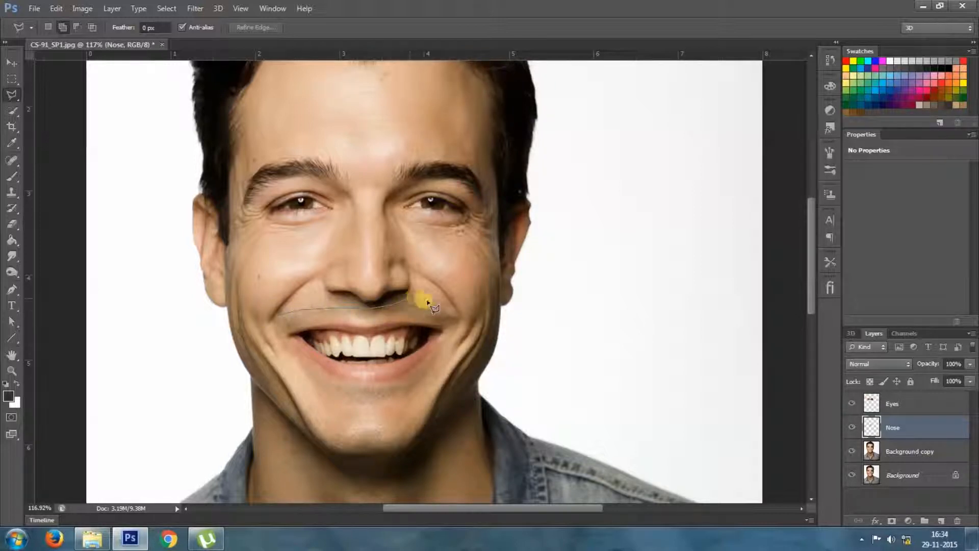
left_click(449, 306)
left_click(461, 329)
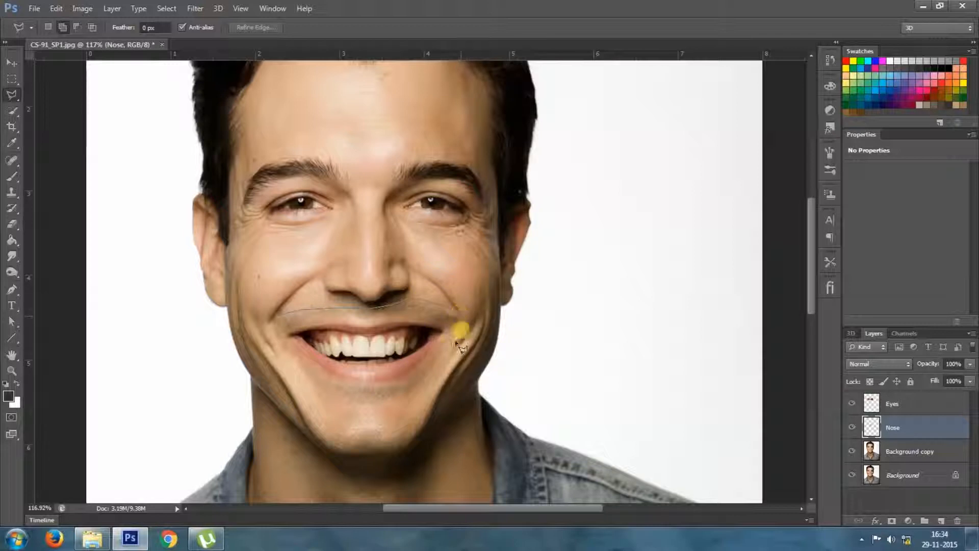
left_click(446, 354)
left_click(410, 386)
left_click(365, 392)
left_click(341, 392)
left_click(288, 356)
left_click(279, 340)
left_click(278, 319)
Copy the selected mouth area from the Background copy layer to a new layer named Mouth
left_click(919, 452)
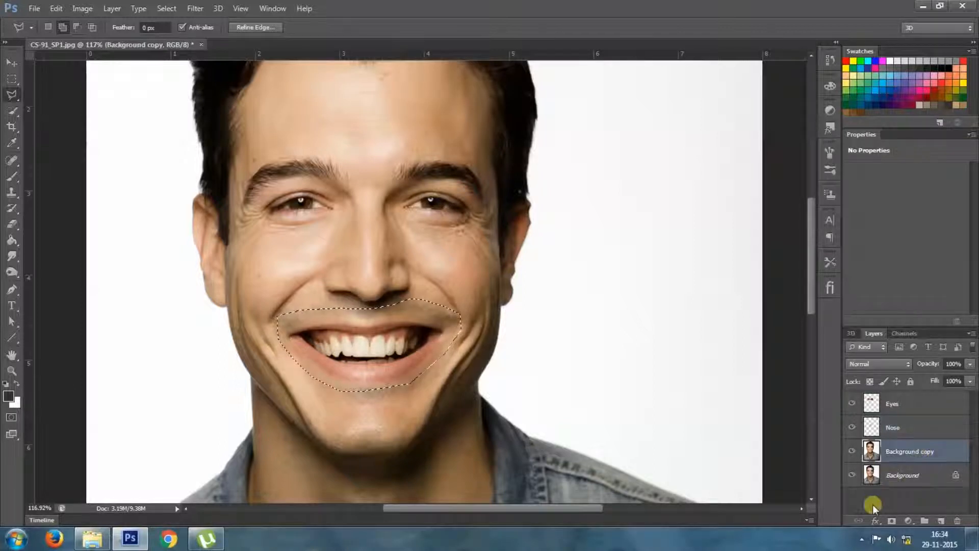
key("ctrl+j")
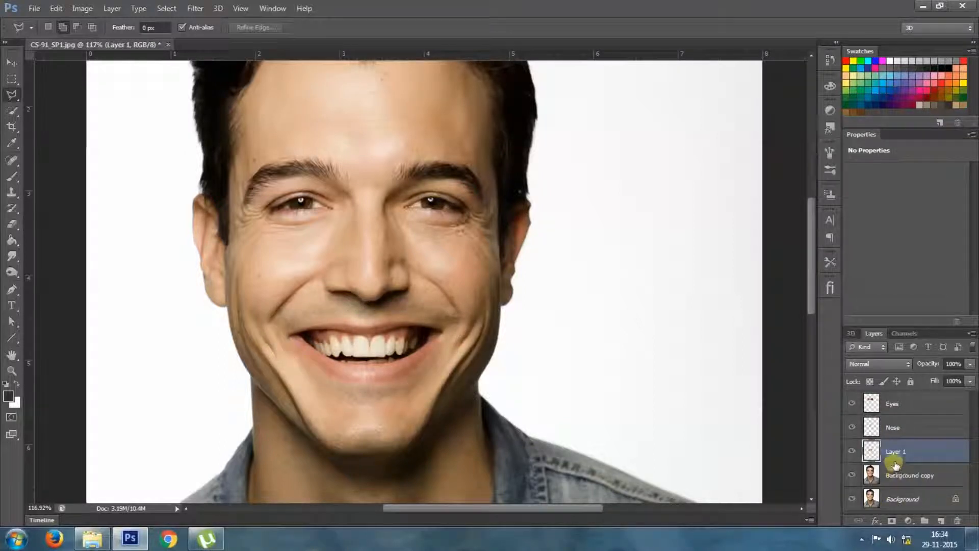
double_click(902, 452)
key("Return")
On the Background copy layer, draw a closed polygonal selection around the chin, from the lower lip to the upper neck
left_click(900, 475)
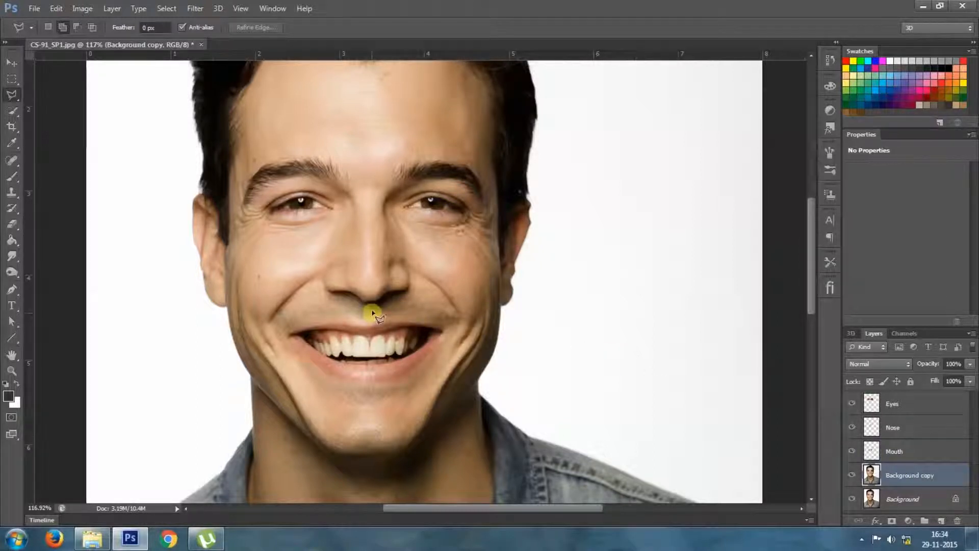
scroll(335, 391, "down", 4)
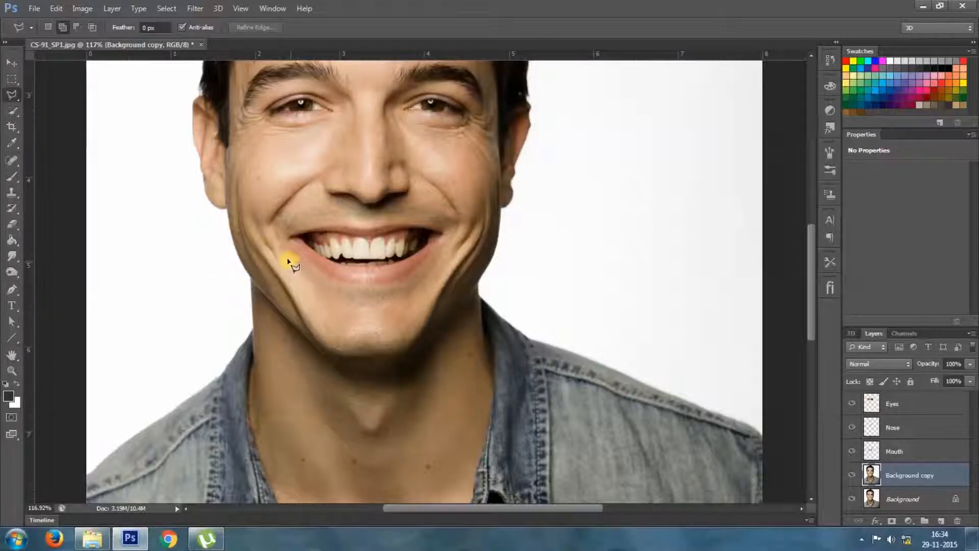
left_click(324, 284)
left_click(360, 294)
left_click(395, 290)
left_click(432, 274)
left_click(446, 268)
left_click(462, 287)
left_click(465, 303)
left_click(467, 321)
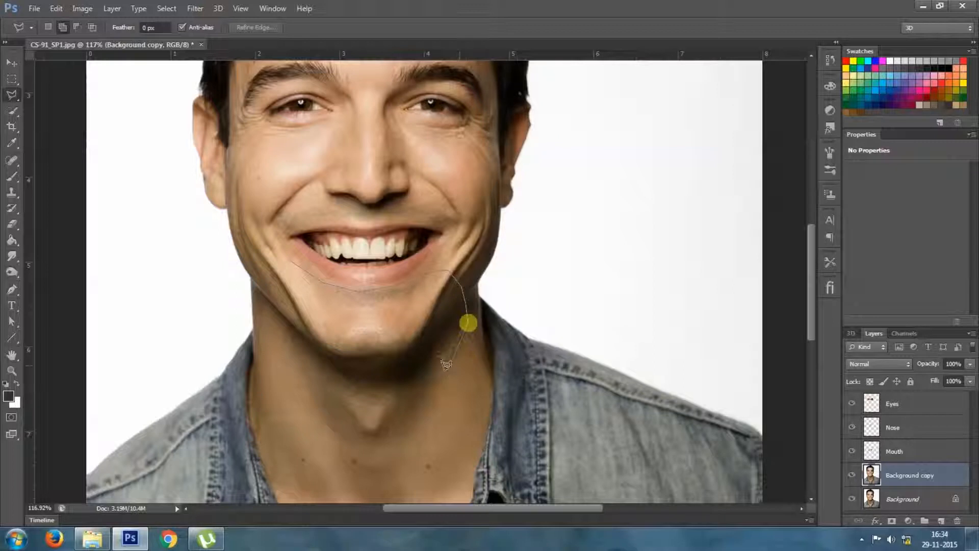
left_click(435, 353)
left_click(395, 385)
left_click(343, 385)
left_click(301, 365)
left_click(282, 322)
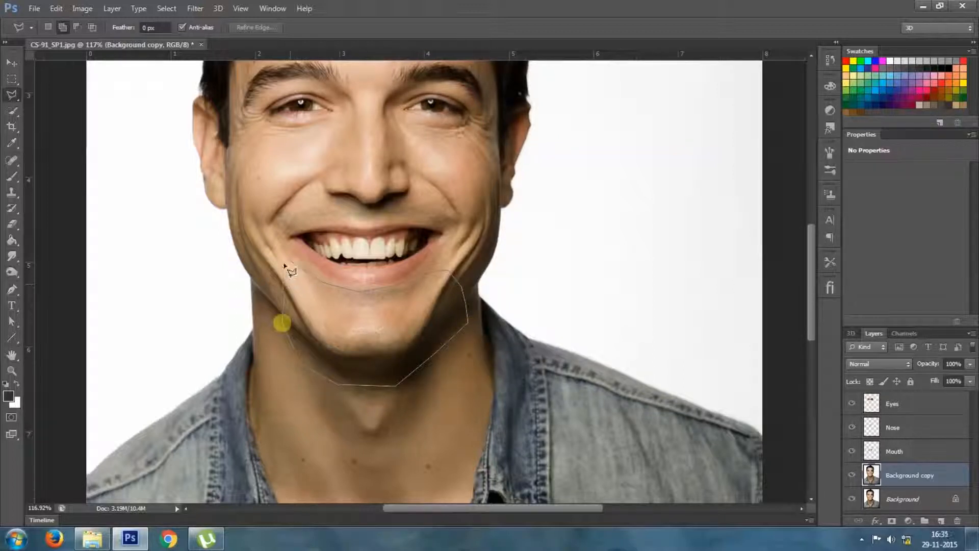
left_click(289, 262)
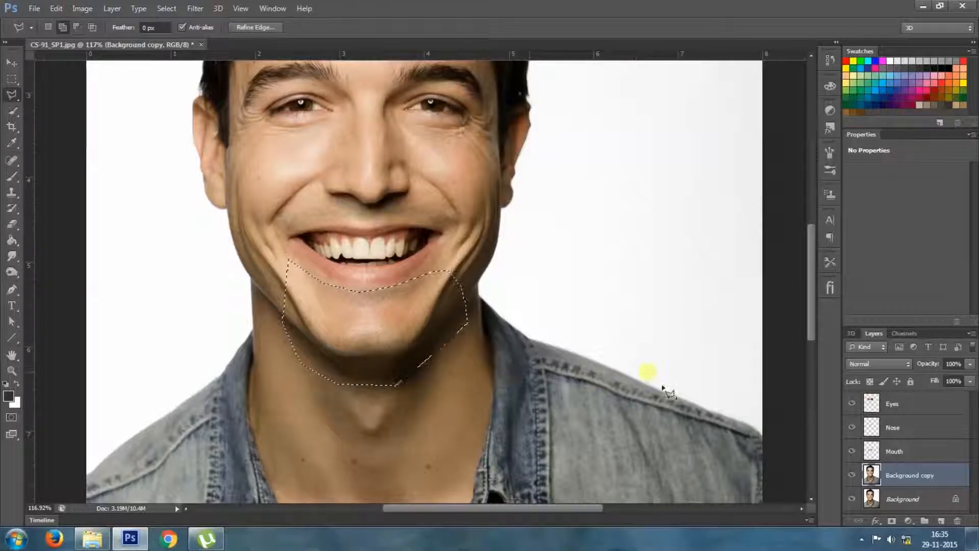
Copy the selected chin area to a new layer and name that layer Chin
key("ctrl+j")
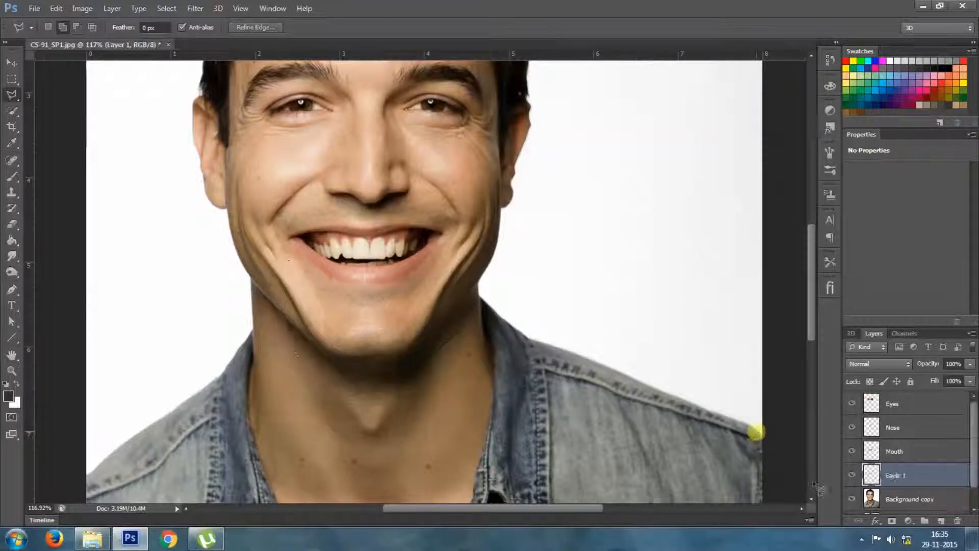
double_click(903, 476)
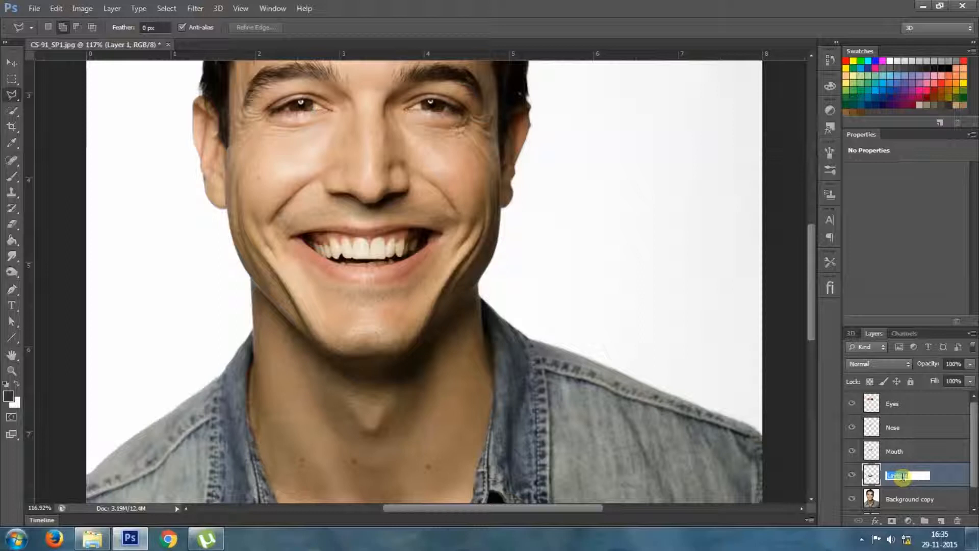
key("Return")
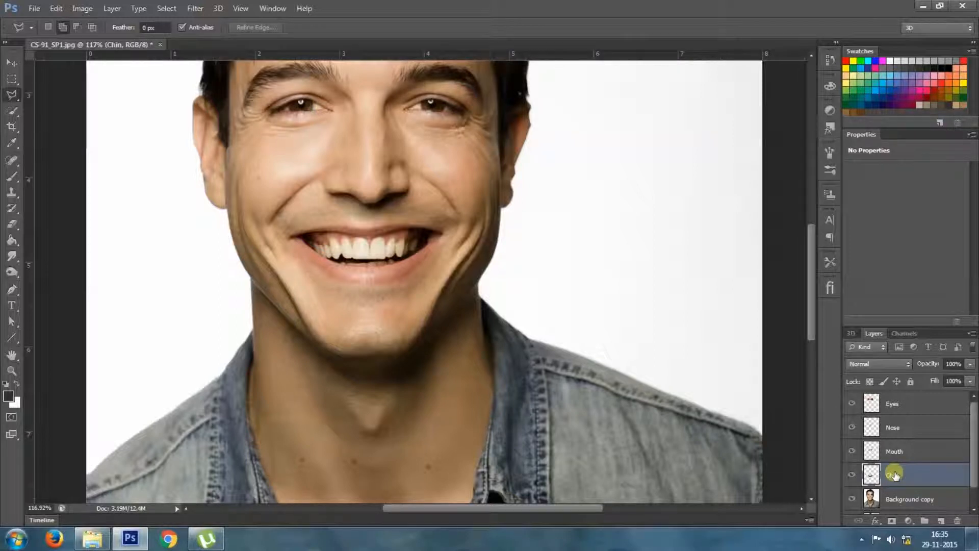
Draw a closed polygonal selection around the ear on the right side of the photo, from the hairline to below the earlobe
scroll(334, 255, "down", 2)
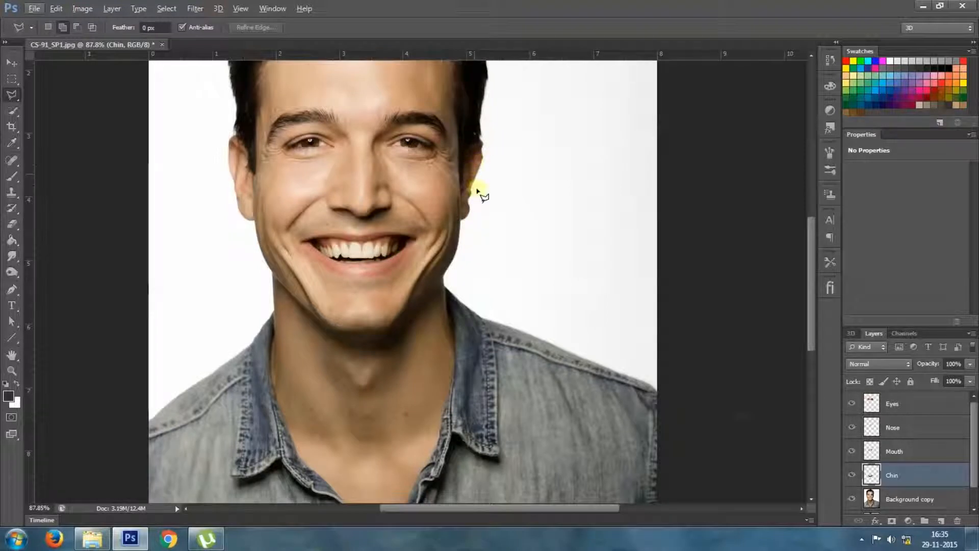
scroll(474, 153, "up", 2)
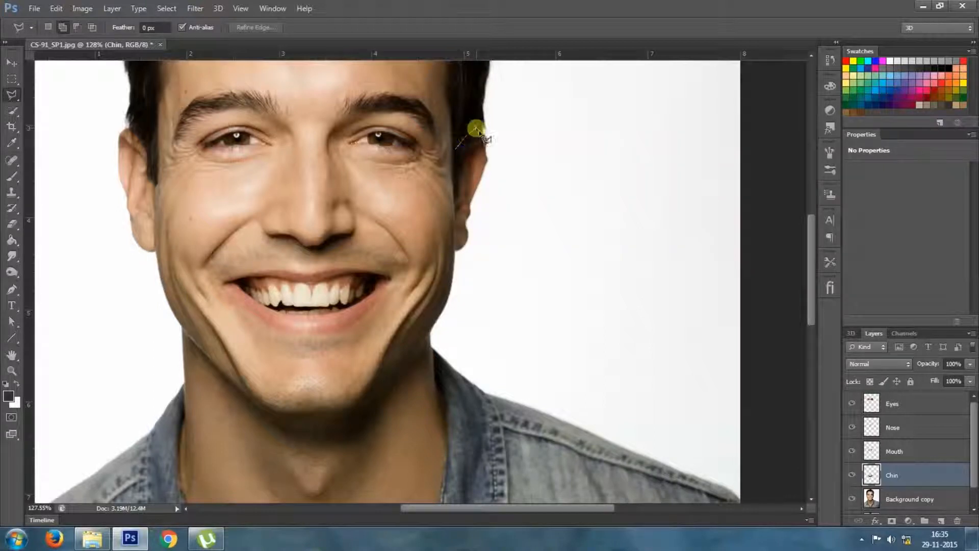
left_click(499, 139)
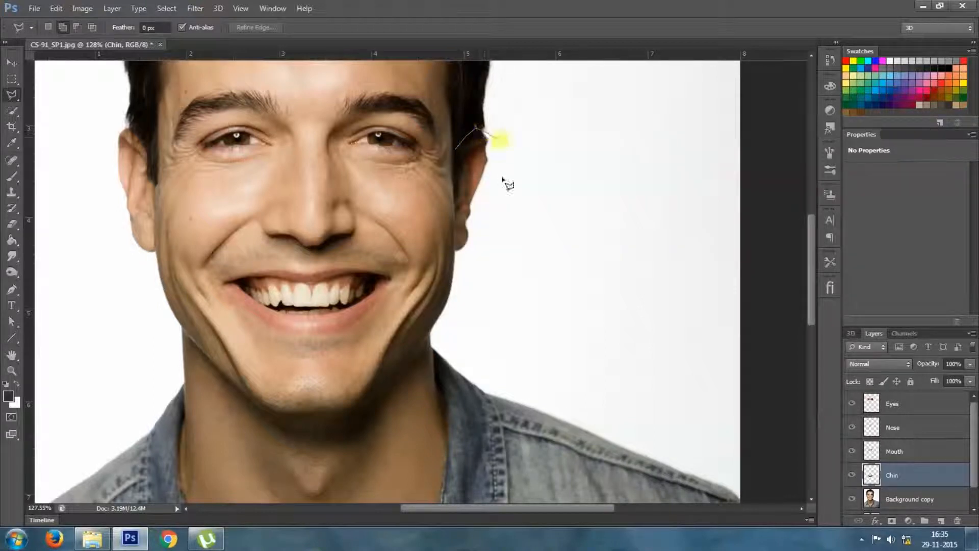
left_click(482, 276)
left_click(463, 278)
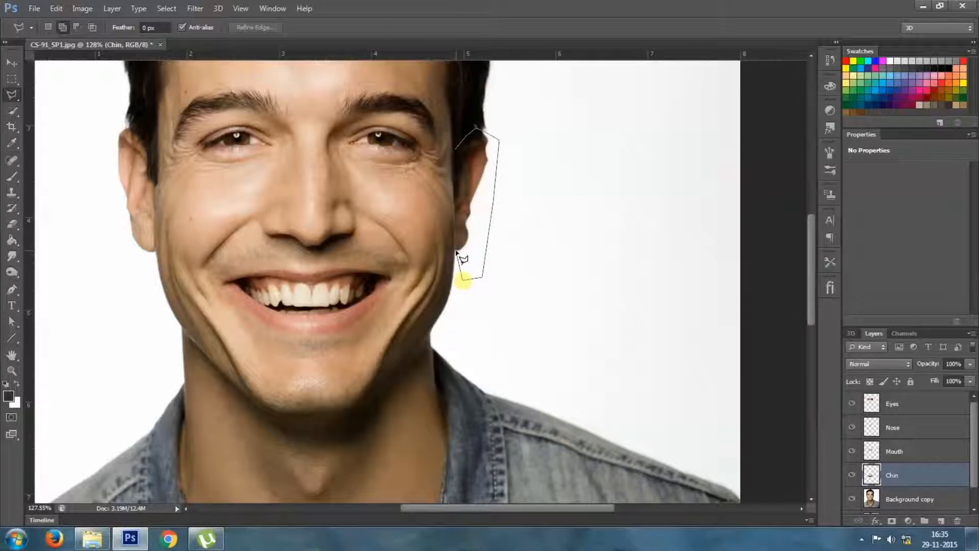
left_click(456, 251)
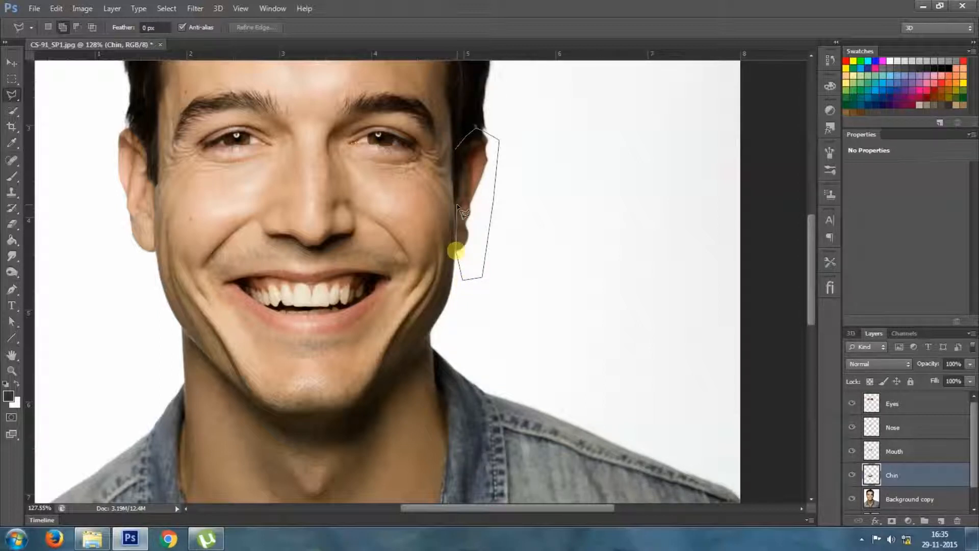
left_click(455, 204)
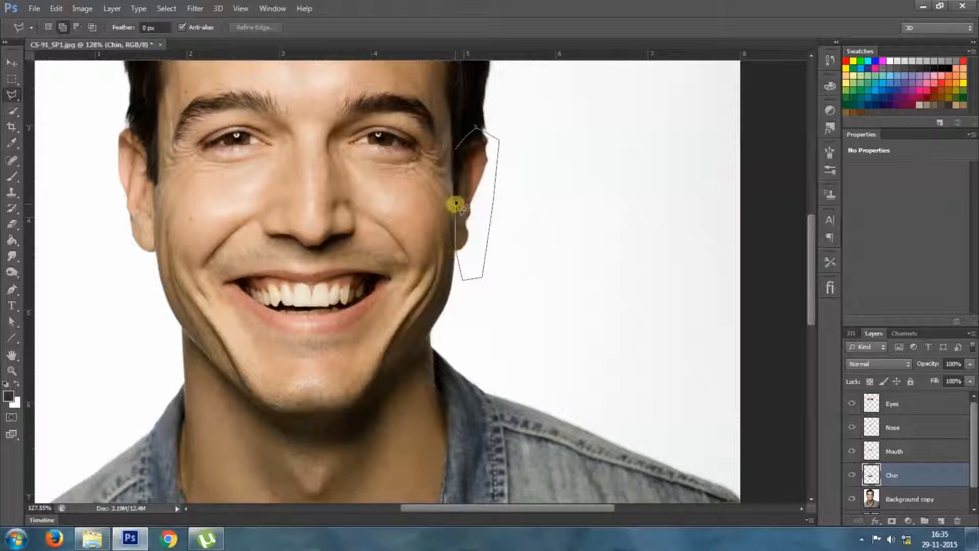
left_click(456, 153)
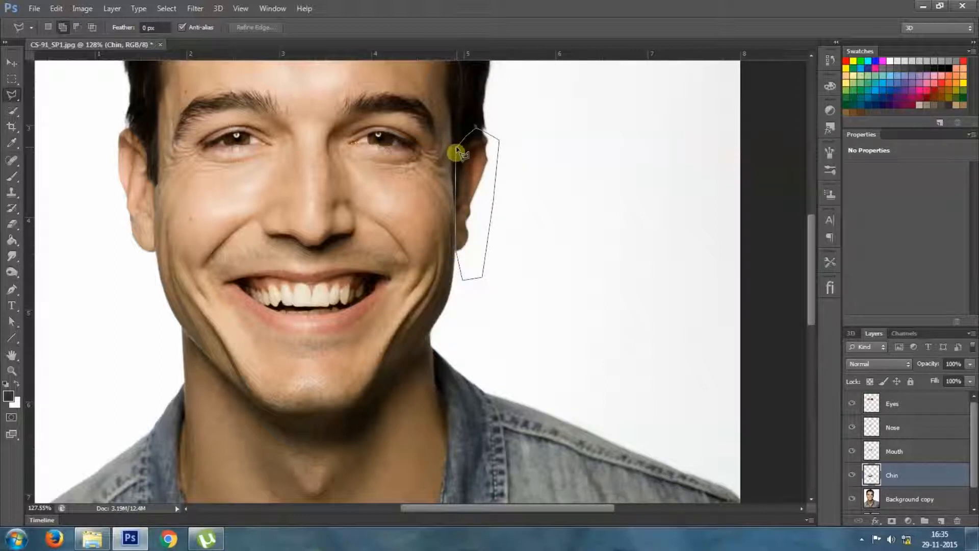
double_click(456, 151)
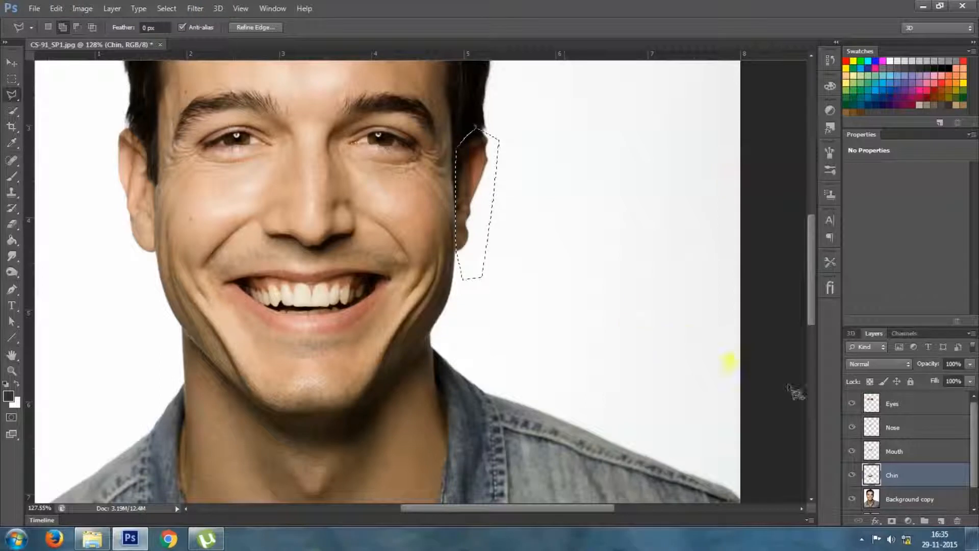
Copy the selected ear area from the Background copy layer to a new layer named Right ear
left_click(910, 499)
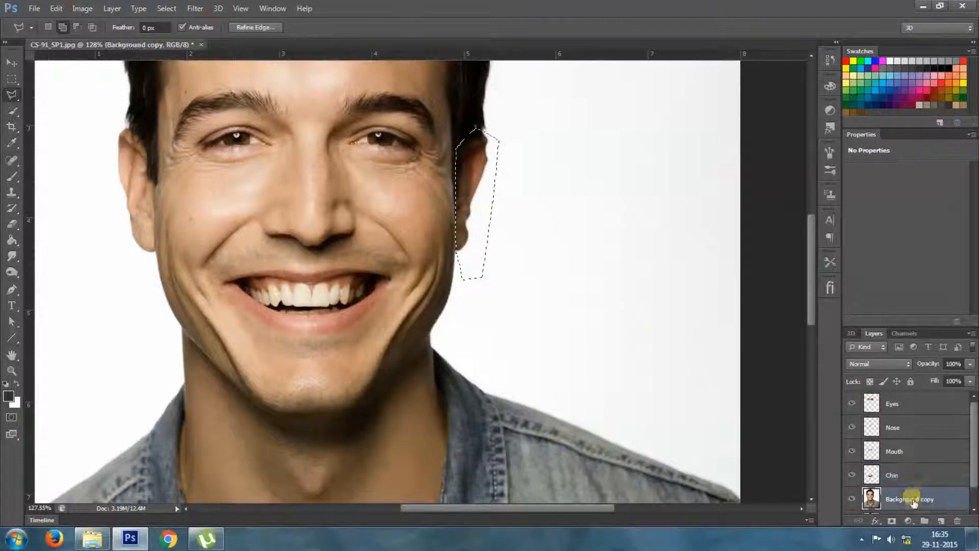
key("ctrl+j")
double_click(897, 501)
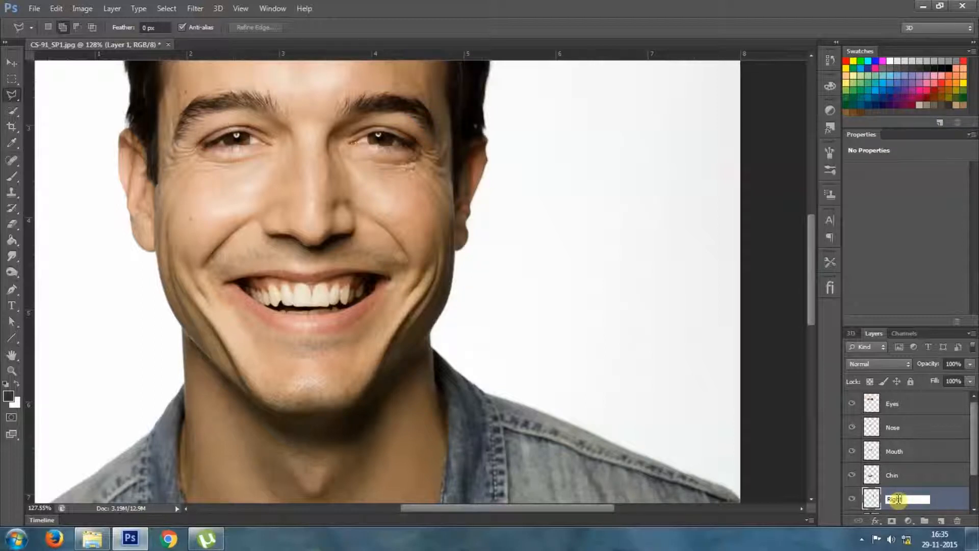
key("Return")
On the Background copy layer, draw a closed polygonal selection around the ear on the left side of the photo
scroll(899, 497, "down", 2)
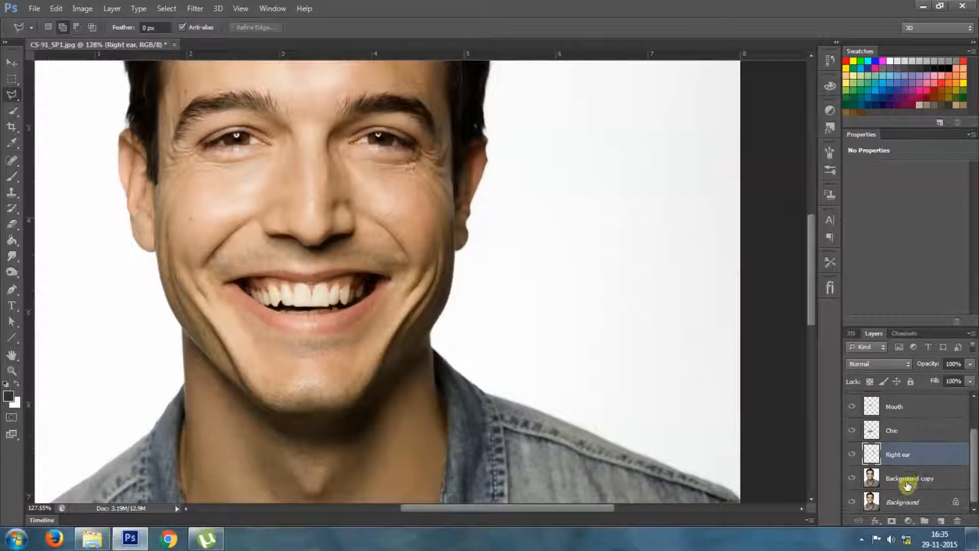
left_click(905, 478)
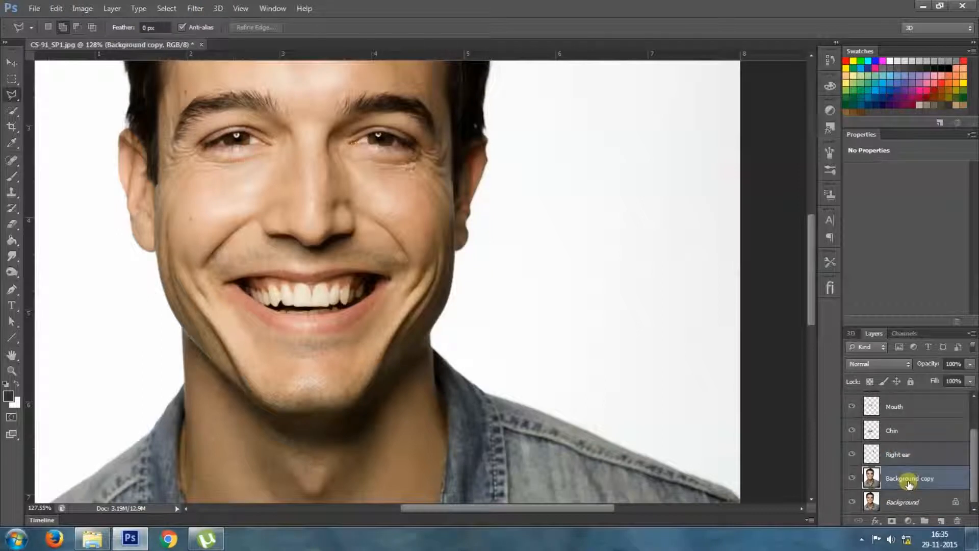
left_click(130, 130)
left_click(153, 135)
left_click(158, 146)
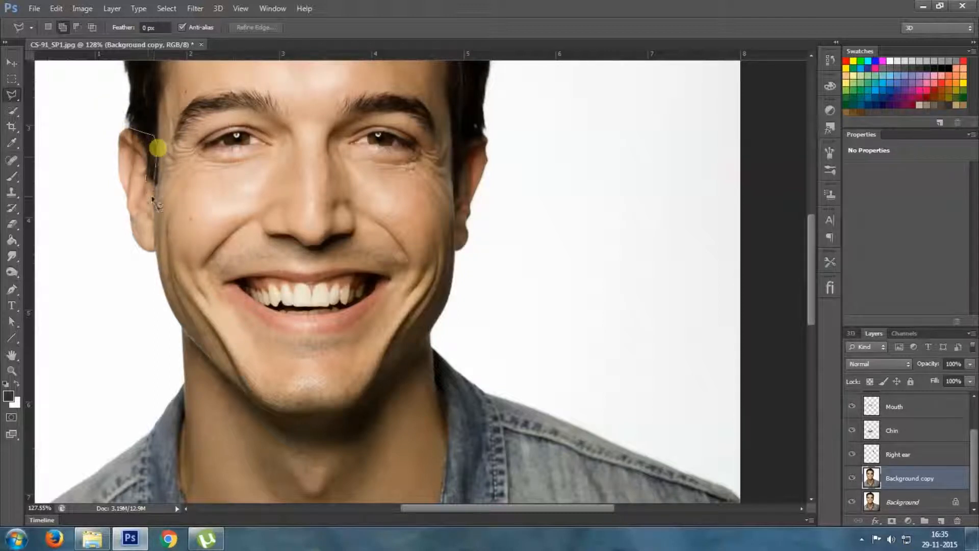
left_click(154, 205)
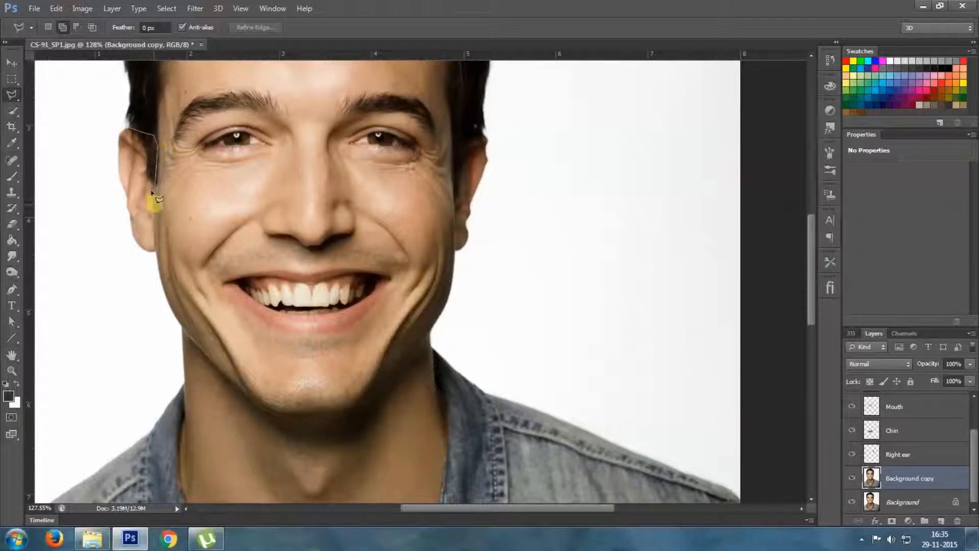
left_click(155, 228)
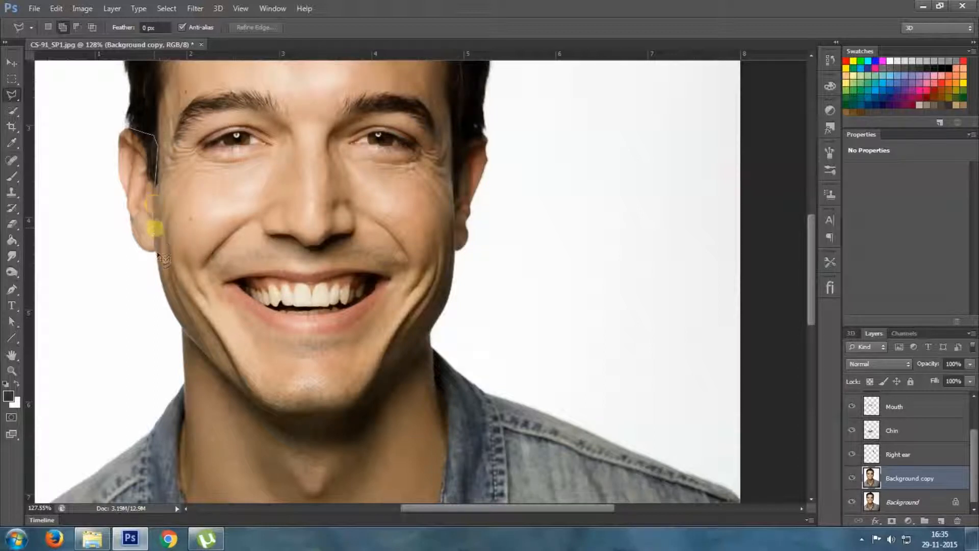
left_click(156, 251)
left_click(149, 259)
left_click(135, 255)
left_click(113, 228)
left_click(108, 157)
left_click(111, 137)
left_click(123, 126)
left_click(135, 135)
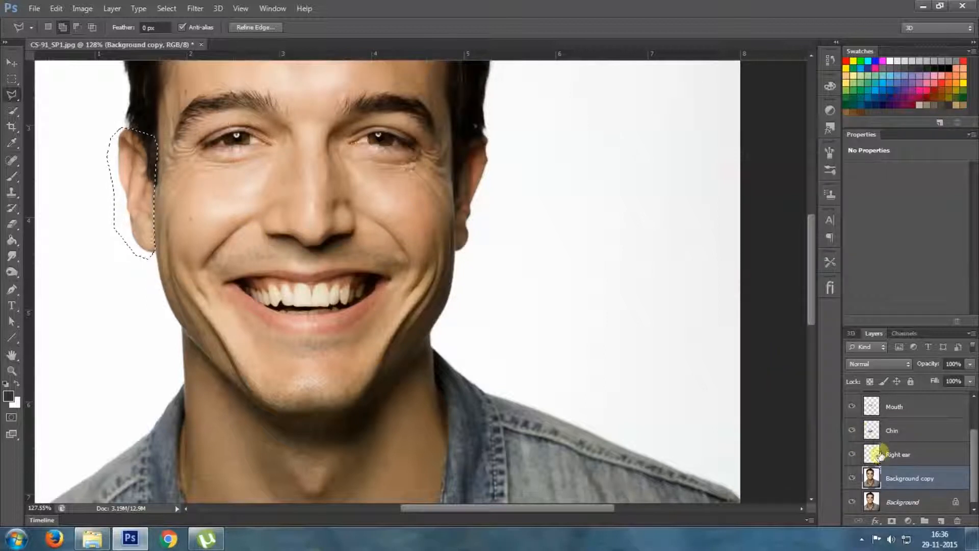
Copy the selected ear area to a new layer and name that layer Left ear
key("ctrl+j")
left_click(904, 477)
double_click(904, 479)
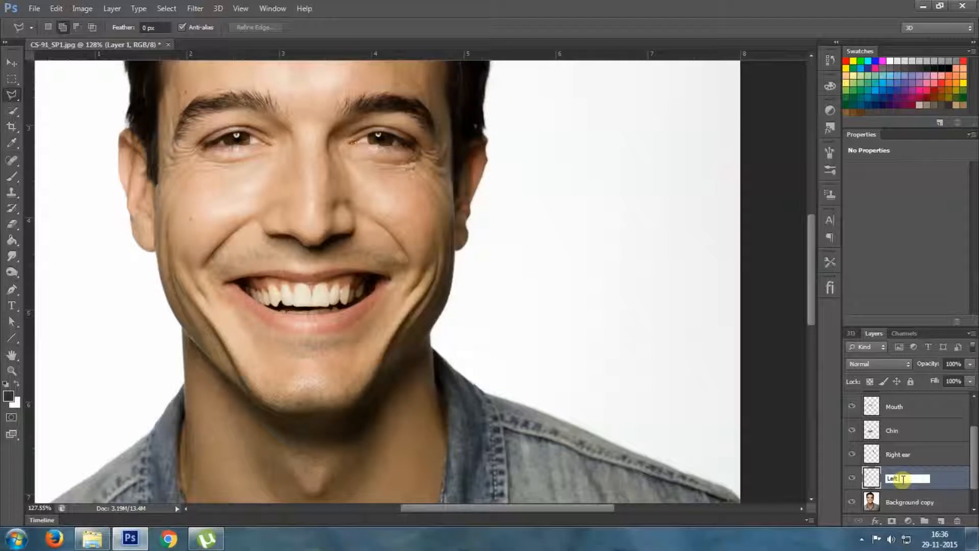
key("Return")
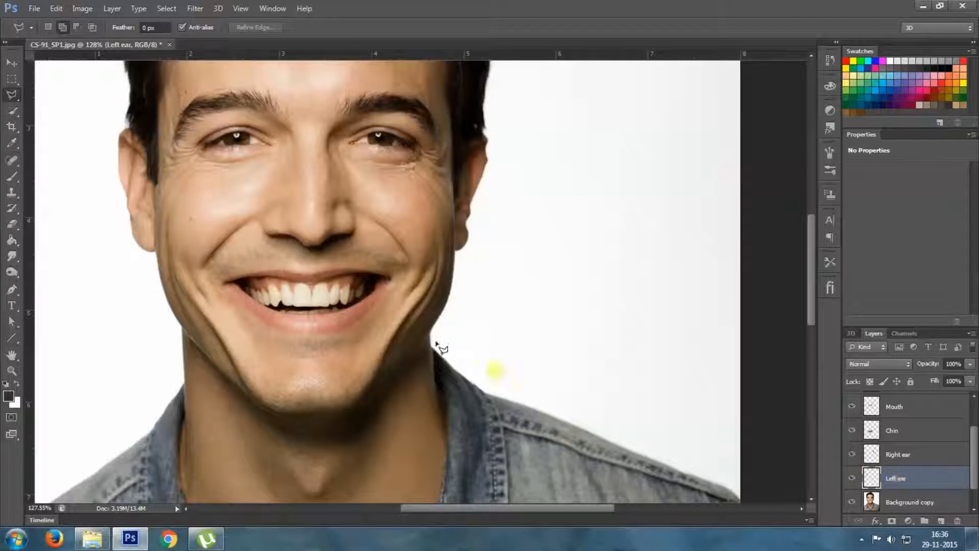
Check the separated face parts by temporarily hiding the Background and Background copy layers
scroll(263, 260, "down", 6, "alt")
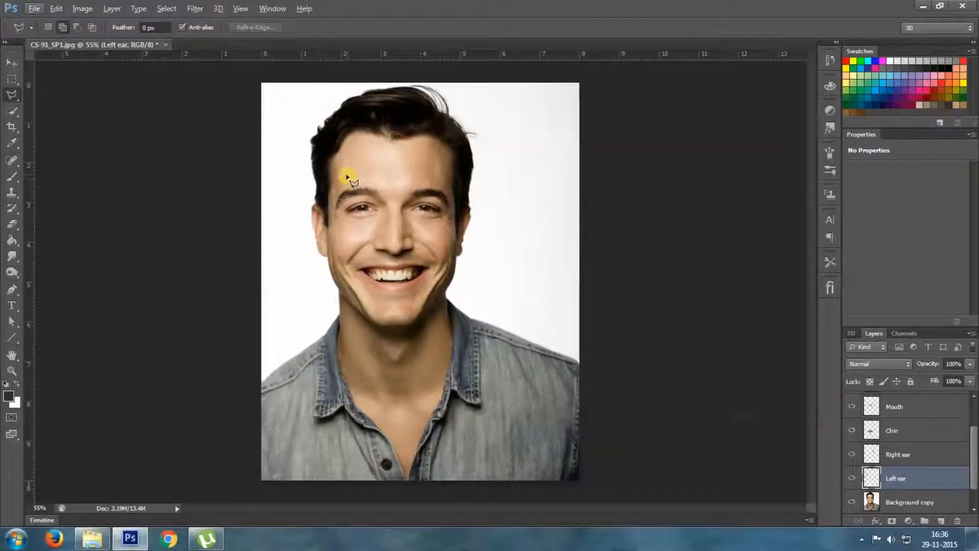
scroll(924, 461, "up", 2)
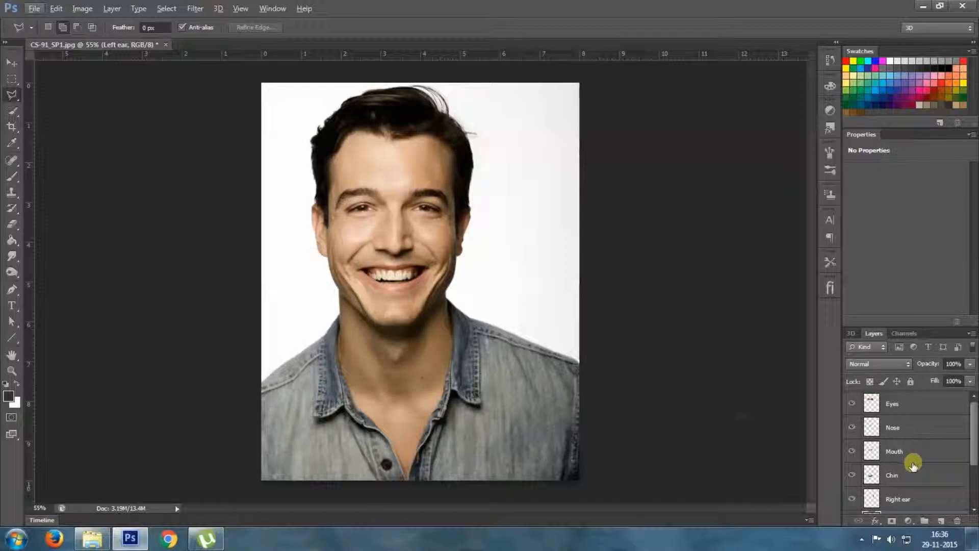
scroll(919, 459, "down", 3)
left_click(851, 503)
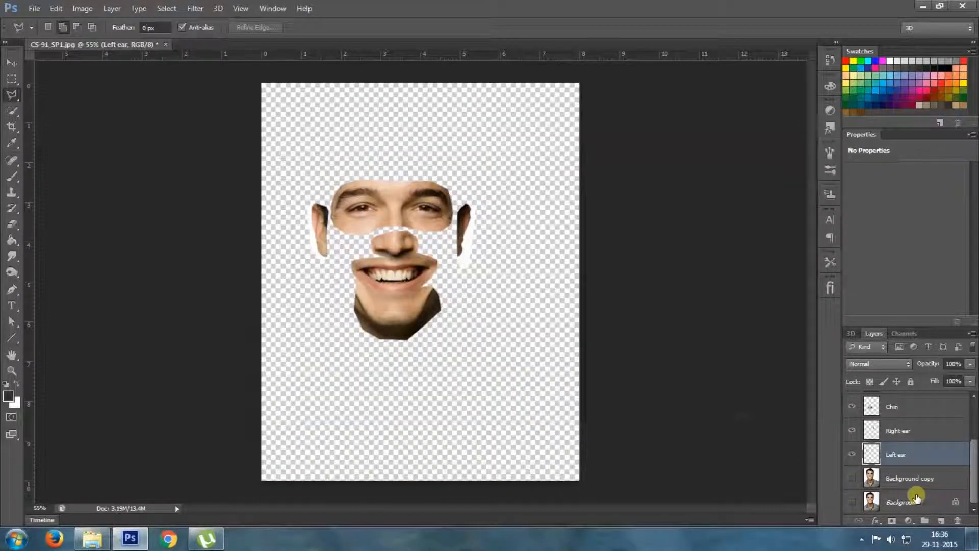
left_click(852, 478)
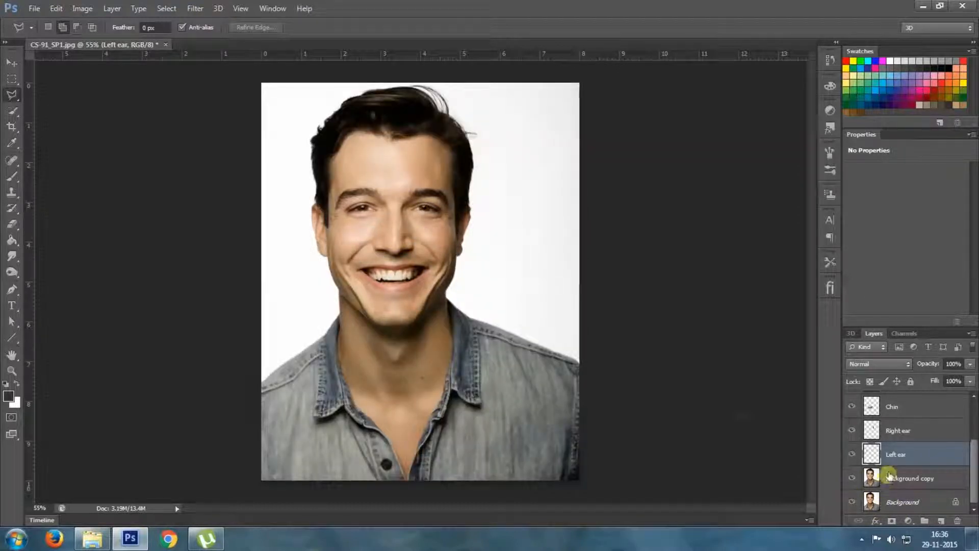
Enlarge the Mouth layer to about 141% in width and height with Free Transform, keeping it over the original mouth
scroll(890, 474, "up", 3)
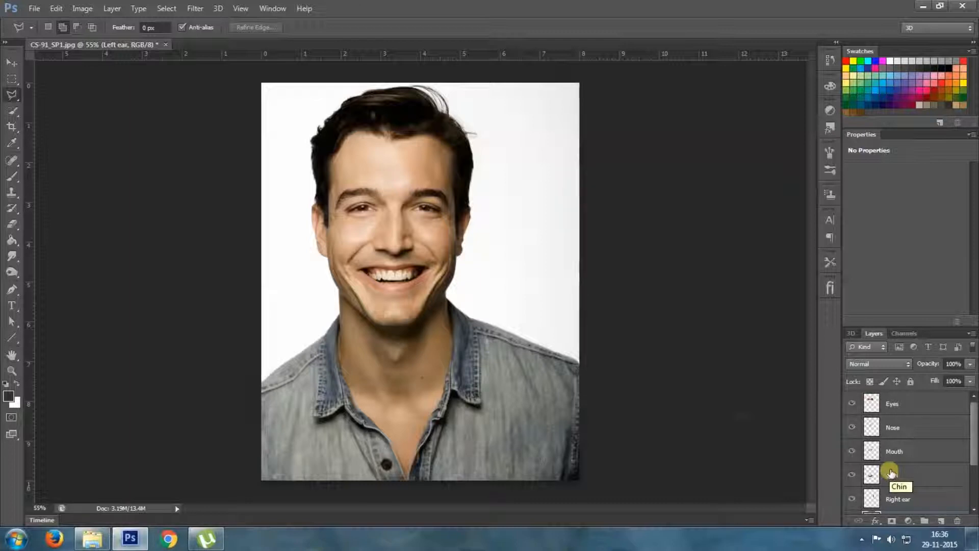
left_click(913, 411)
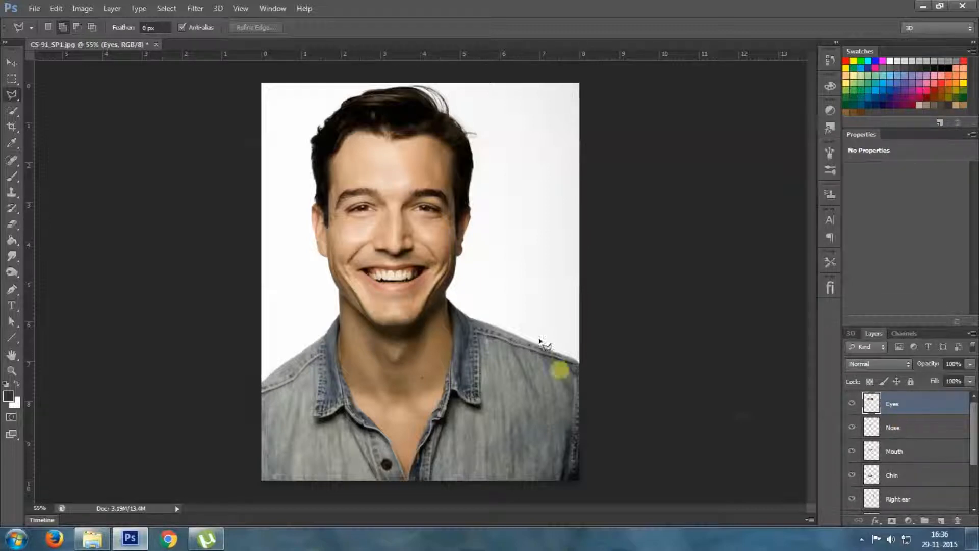
left_click(916, 451)
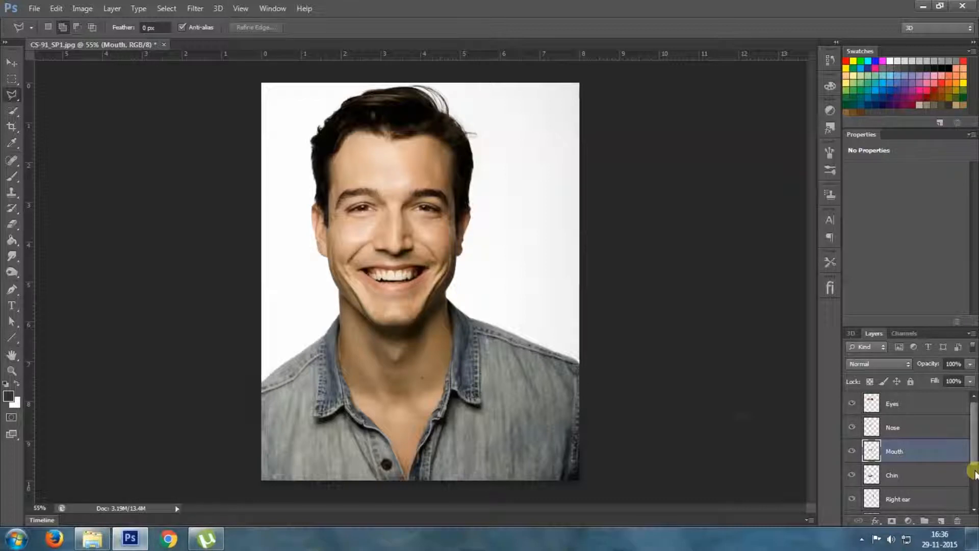
key("ctrl+t")
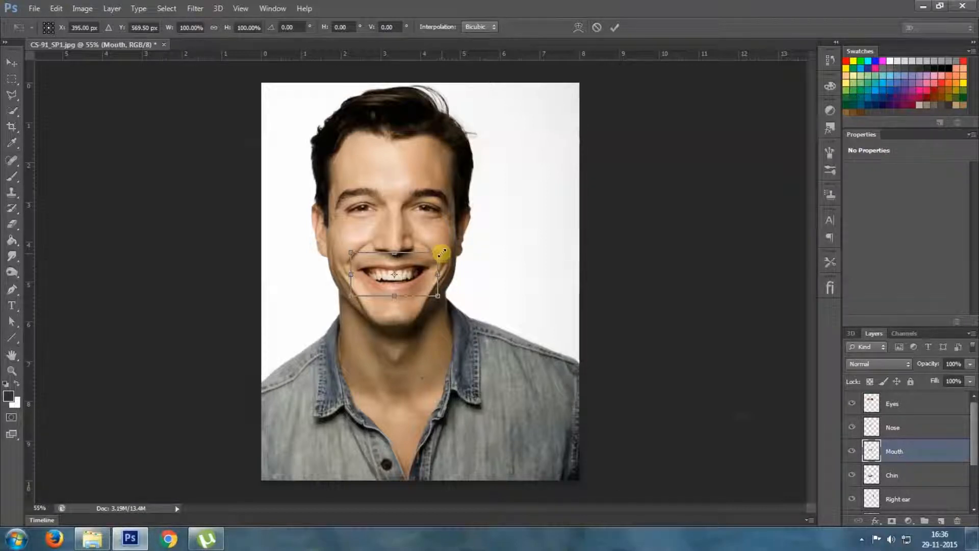
left_click_drag(442, 252, 477, 235)
left_click_drag(444, 263, 444, 266)
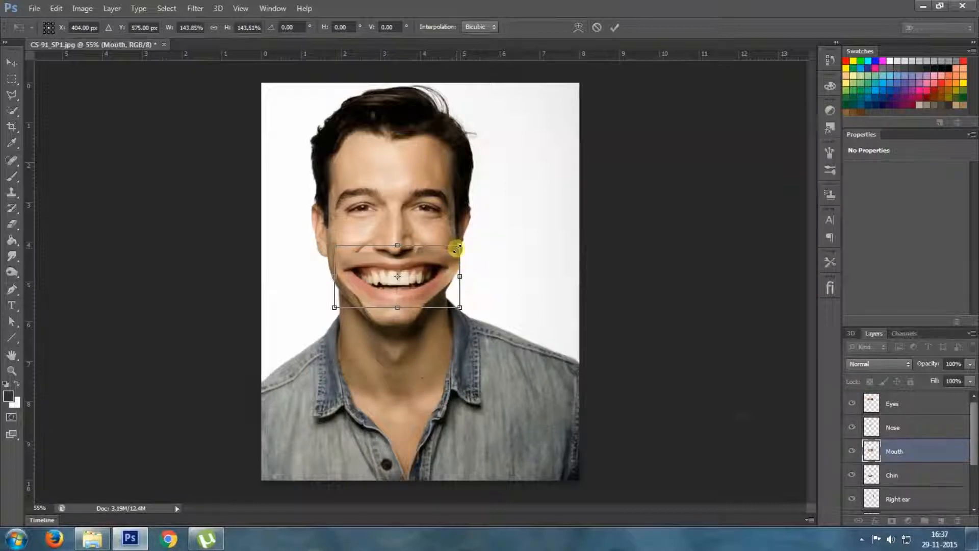
left_click_drag(456, 247, 454, 248)
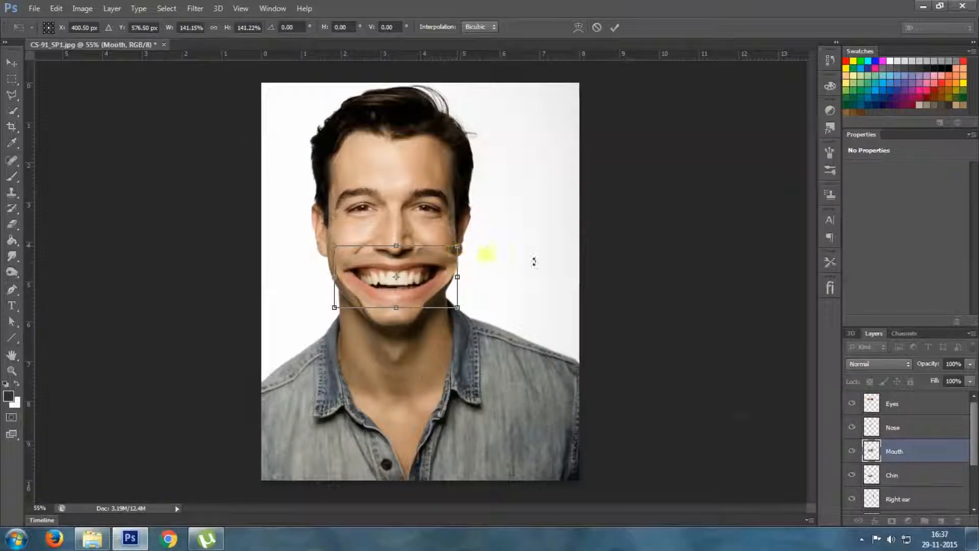
Rotate the enlarged mouth 0.92°, nudge it to X 395.50 px and Y 578.32 px, and apply the transform
key("Left")
key("Left")
key("Left")
key("Left")
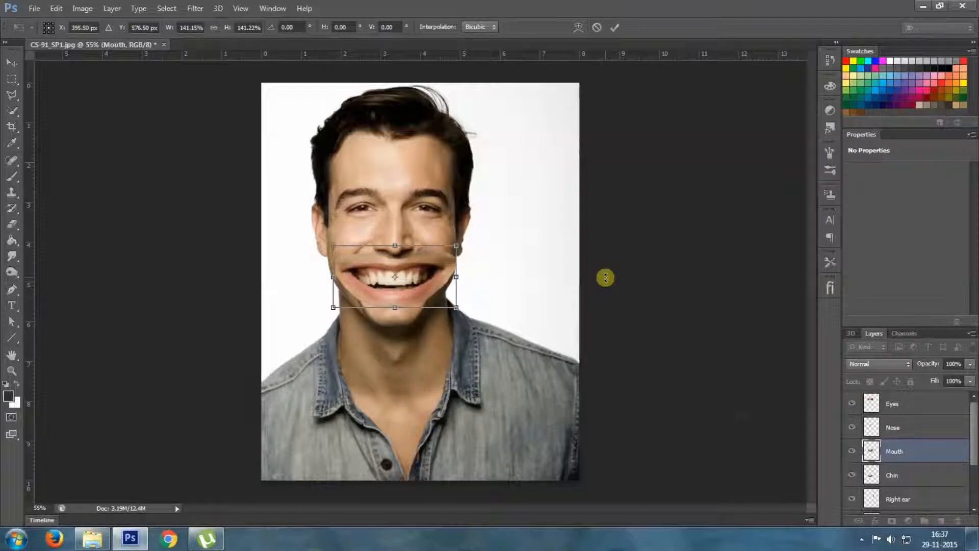
left_click_drag(524, 329, 527, 331)
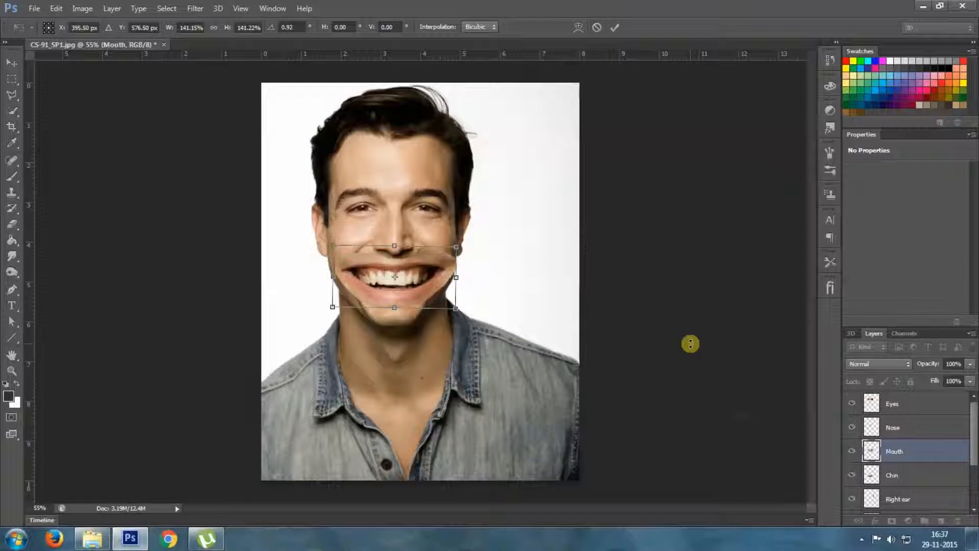
key("Left")
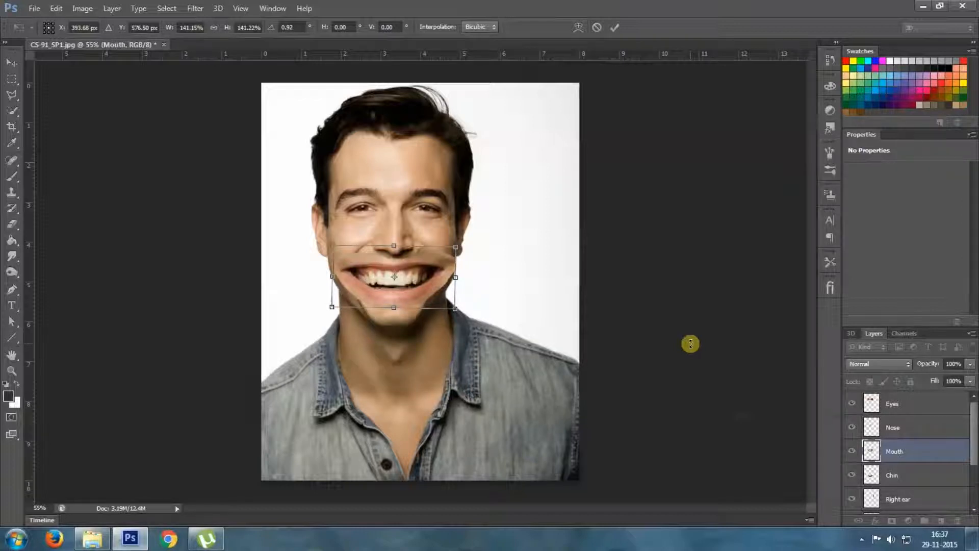
key("Right")
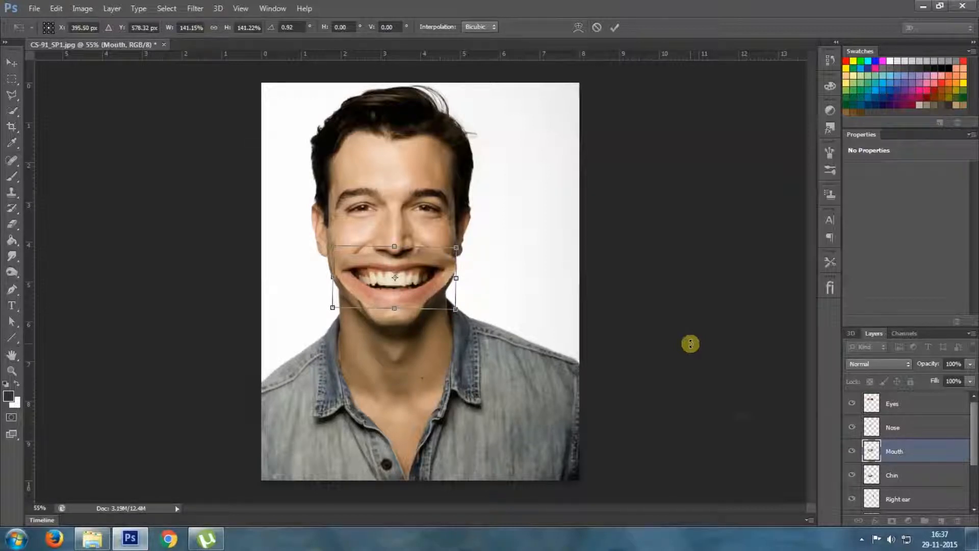
key("Return")
Add a white layer mask to the Mouth layer
key("l")
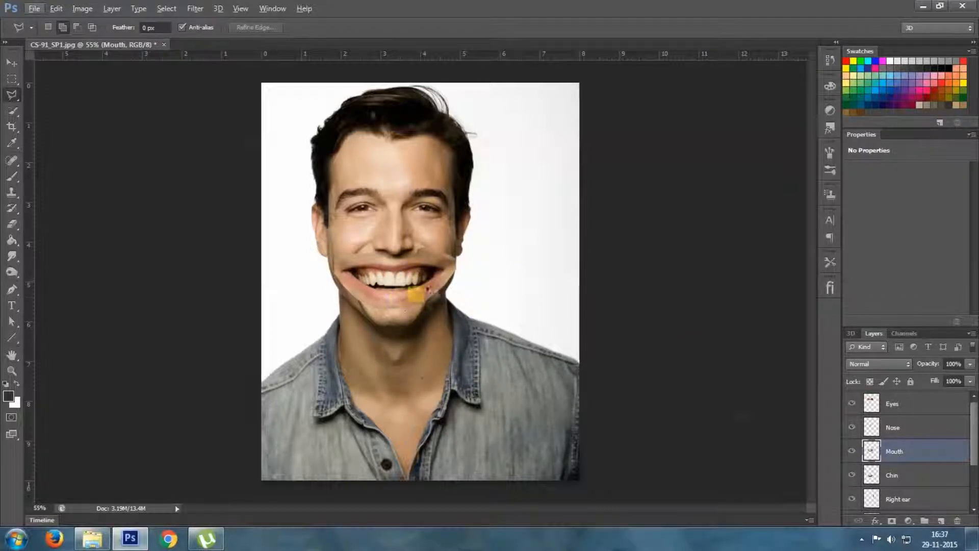
scroll(452, 295, "up", 1)
scroll(452, 296, "up", 8)
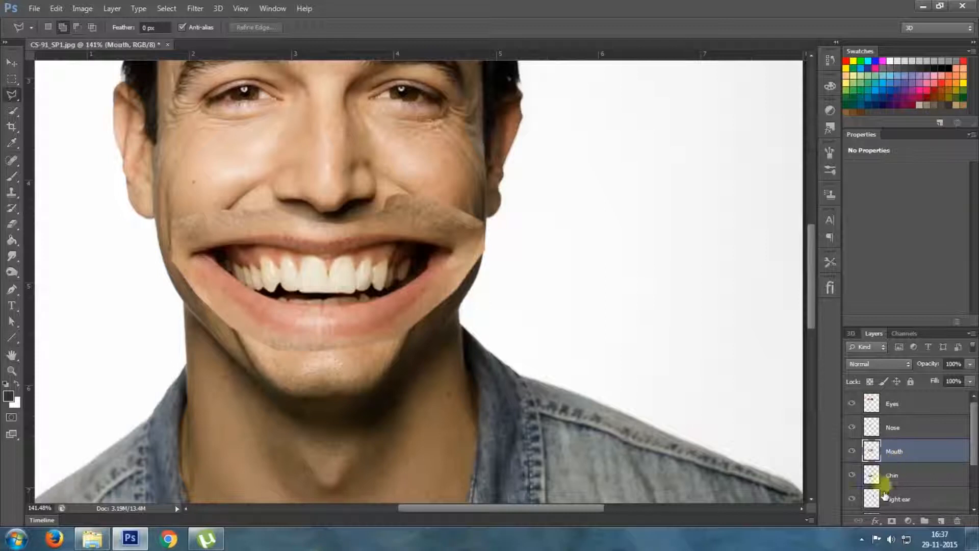
left_click(891, 521)
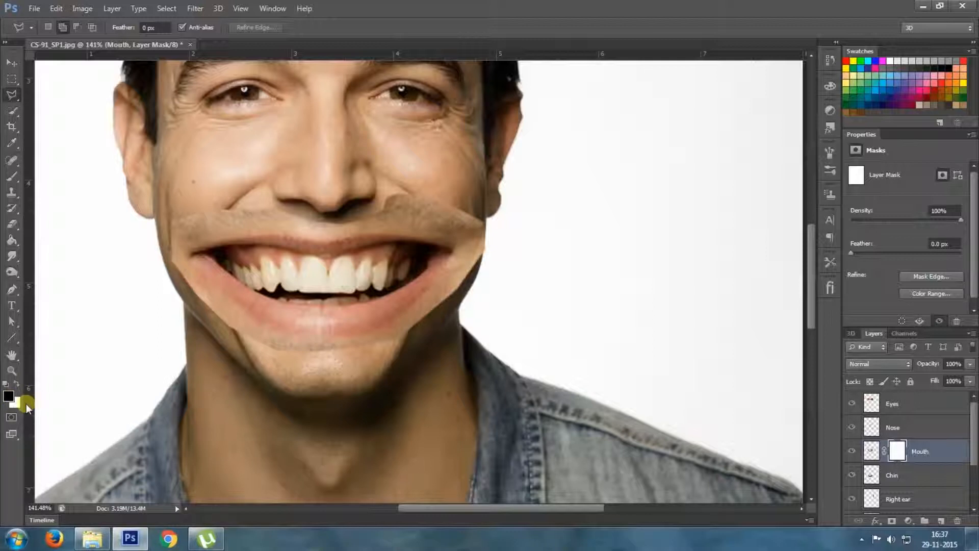
Paint black on the Mouth layer mask with a soft 30 px brush at 0% hardness, blending the enlarged mouth's edges into the face
left_click(12, 179)
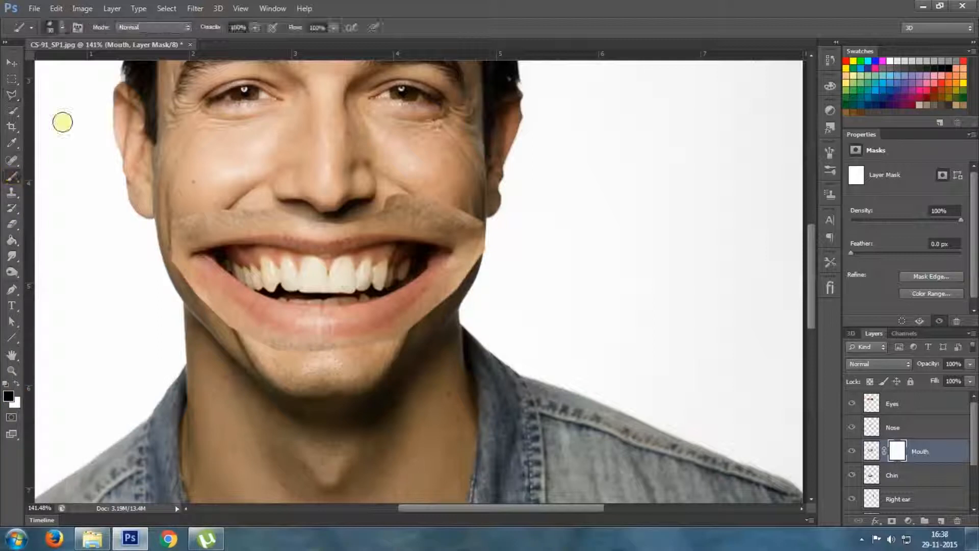
left_click(61, 28)
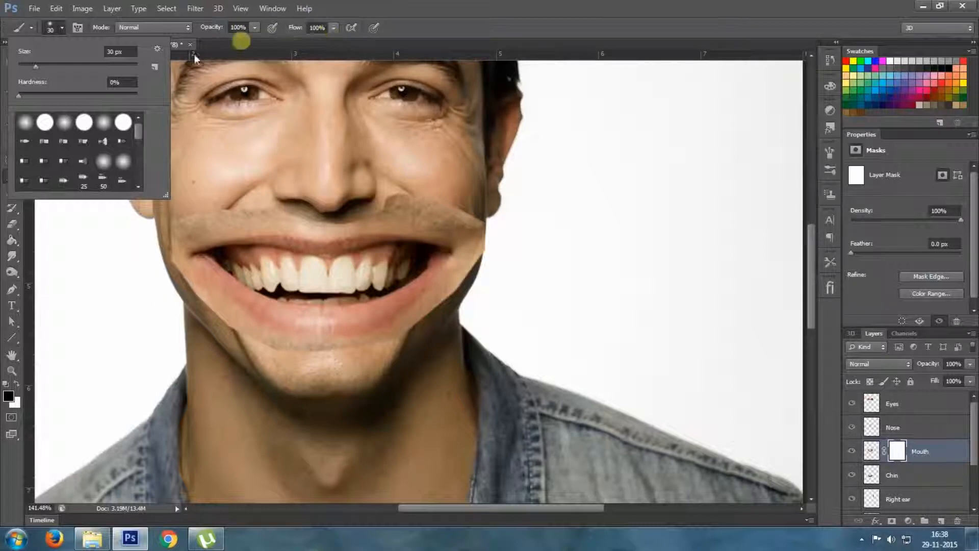
left_click(450, 6)
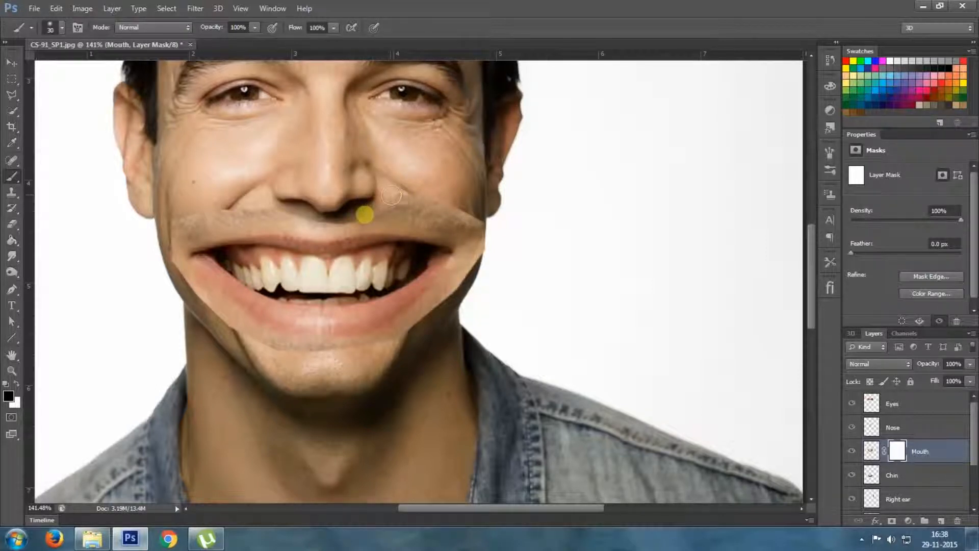
mouse_move(397, 199)
left_mouse_down()
mouse_move(451, 203)
mouse_move(464, 218)
mouse_move(428, 199)
mouse_move(478, 241)
mouse_move(479, 215)
mouse_move(476, 256)
mouse_move(465, 239)
mouse_move(471, 269)
mouse_move(471, 253)
mouse_move(463, 283)
mouse_move(465, 247)
mouse_move(460, 296)
mouse_move(464, 271)
mouse_move(447, 301)
mouse_move(472, 285)
mouse_move(454, 280)
mouse_move(410, 337)
mouse_move(342, 353)
mouse_move(286, 350)
mouse_move(203, 302)
mouse_move(218, 319)
mouse_move(188, 285)
mouse_move(176, 255)
left_mouse_up()
mouse_move(206, 201)
left_mouse_down()
mouse_move(171, 221)
mouse_move(173, 243)
mouse_move(222, 203)
mouse_move(236, 203)
mouse_move(200, 224)
mouse_move(243, 204)
mouse_move(281, 204)
mouse_move(221, 214)
mouse_move(286, 208)
left_mouse_up()
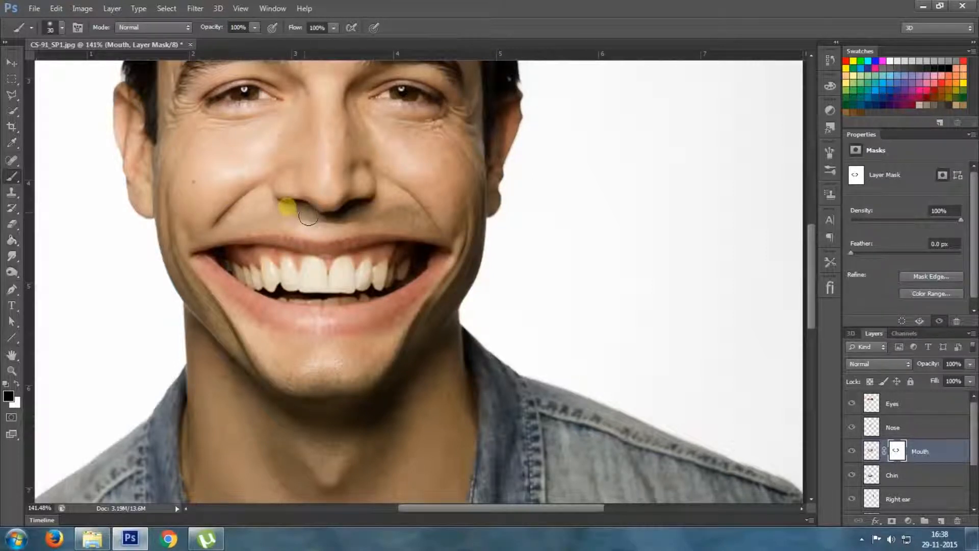
mouse_move(445, 199)
left_mouse_down()
mouse_move(404, 201)
mouse_move(459, 203)
left_mouse_up()
mouse_move(477, 282)
left_mouse_down()
mouse_move(462, 286)
mouse_move(456, 275)
left_mouse_up()
mouse_move(233, 236)
left_mouse_down()
mouse_move(221, 223)
mouse_move(190, 224)
mouse_move(218, 221)
mouse_move(169, 235)
mouse_move(235, 216)
left_mouse_up()
left_click_drag(420, 243, 435, 306)
scroll(454, 304, "down", 3)
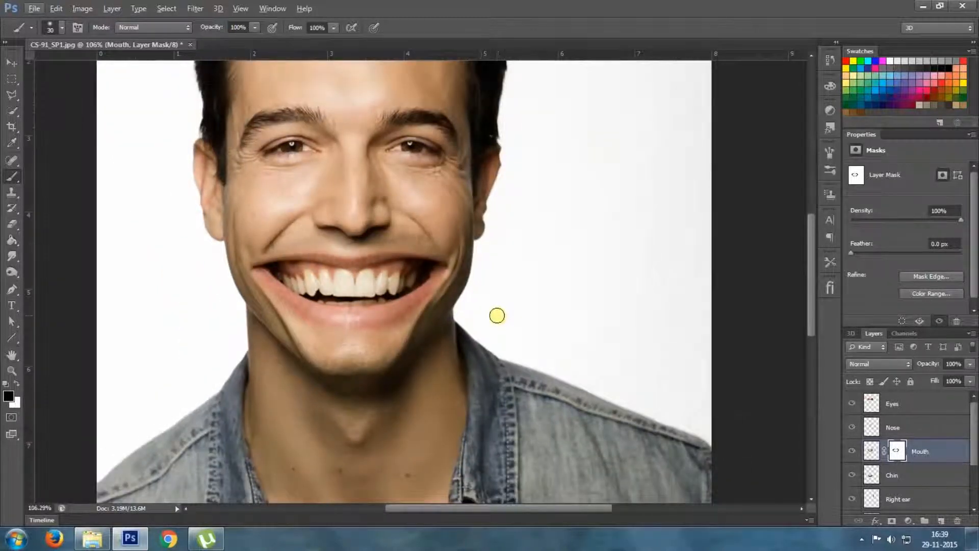
scroll(489, 313, "down", 2)
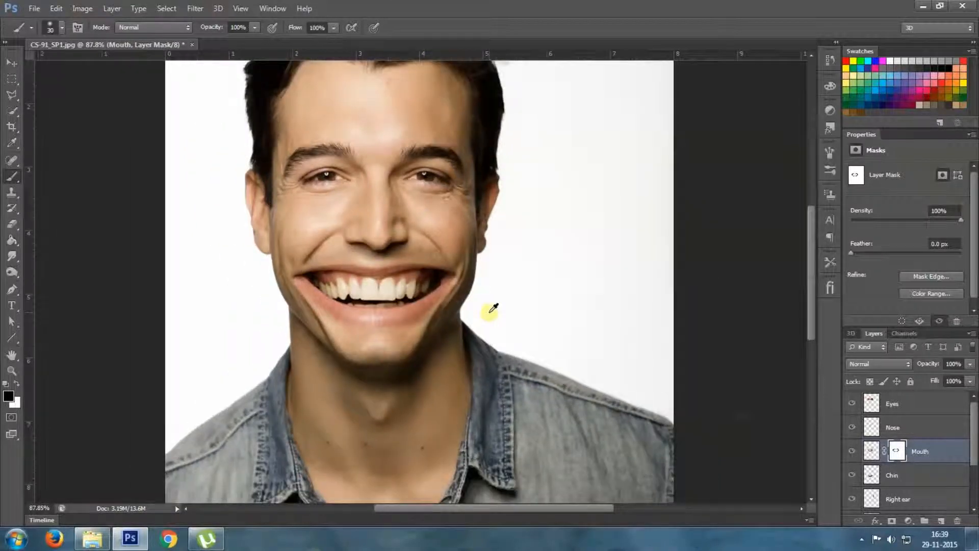
scroll(490, 311, "down", 1)
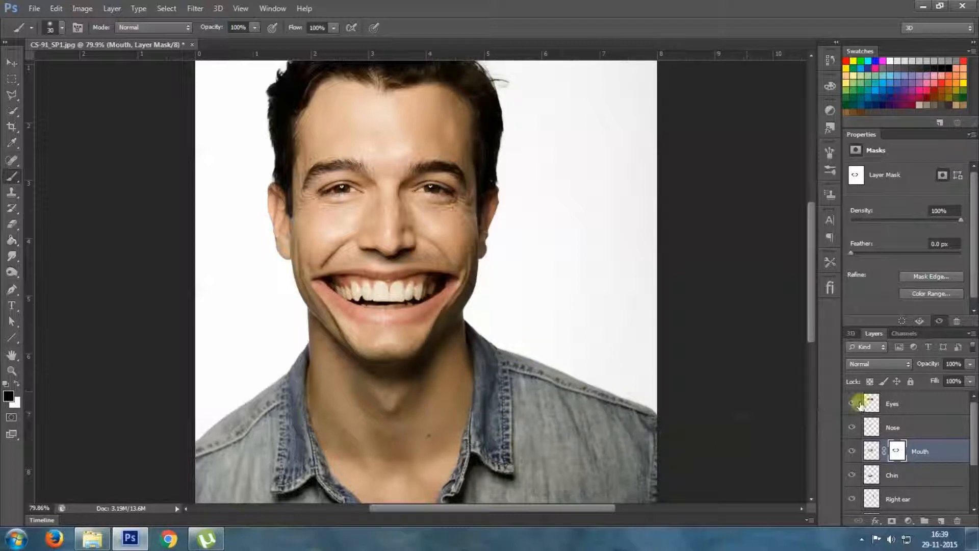
Hide the Eyes layer and open the Background copy layer in the Liquify filter
left_click(934, 406)
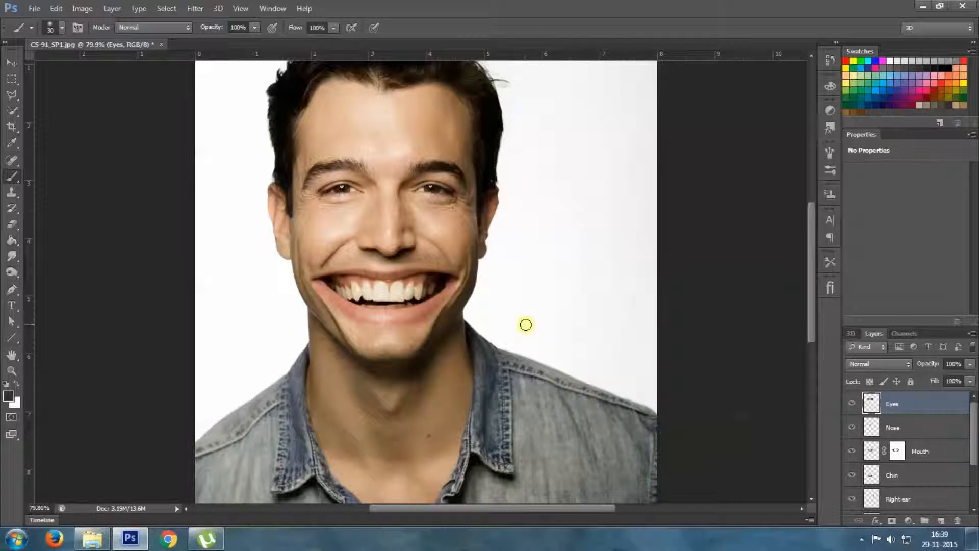
left_click(853, 404)
scroll(855, 427, "down", 3)
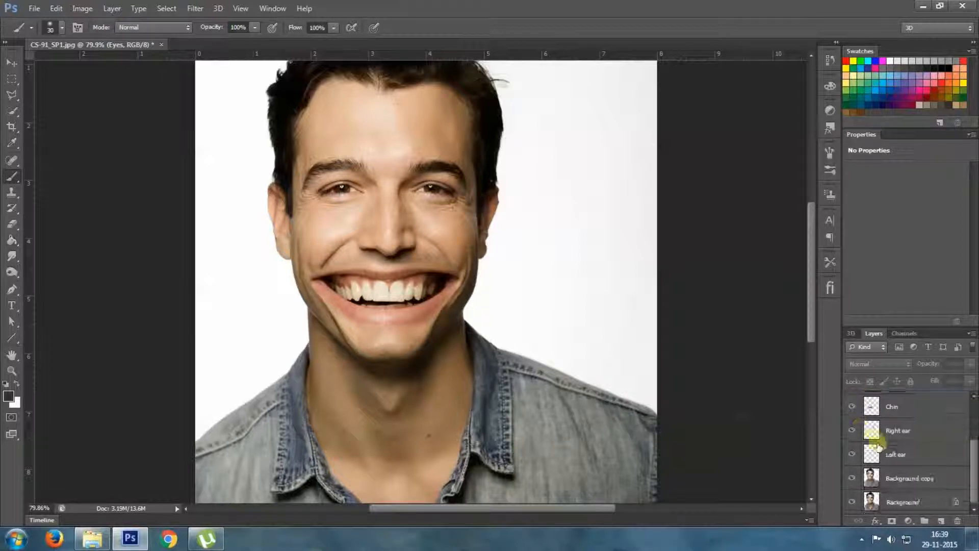
left_click(904, 479)
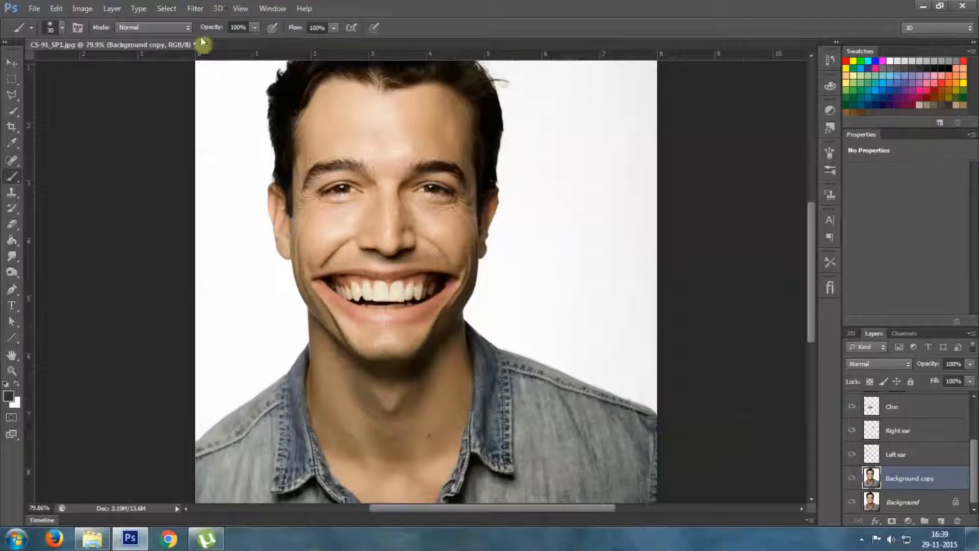
left_click(196, 8)
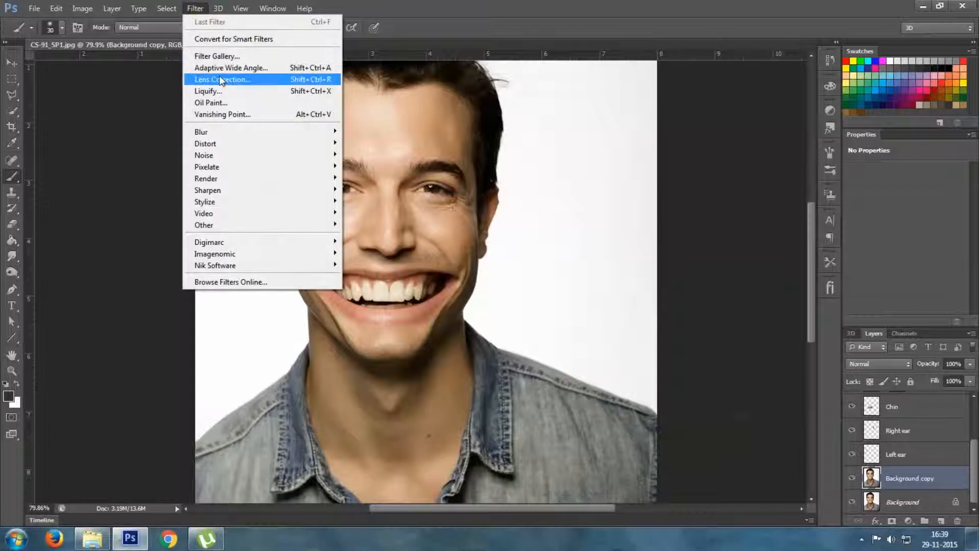
left_click(225, 92)
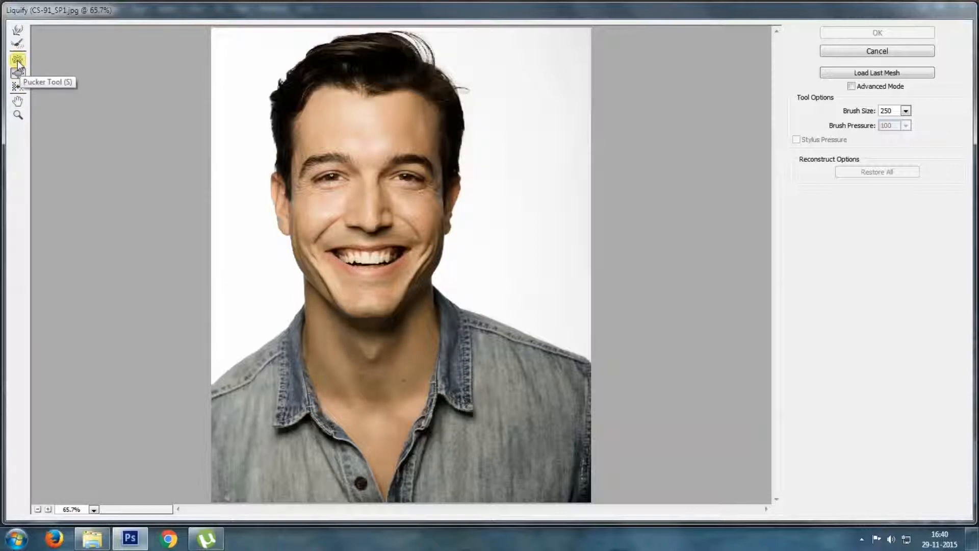
Shrink both eyes with the Pucker tool at brush size 250 and apply the Liquify filter
left_click(17, 60)
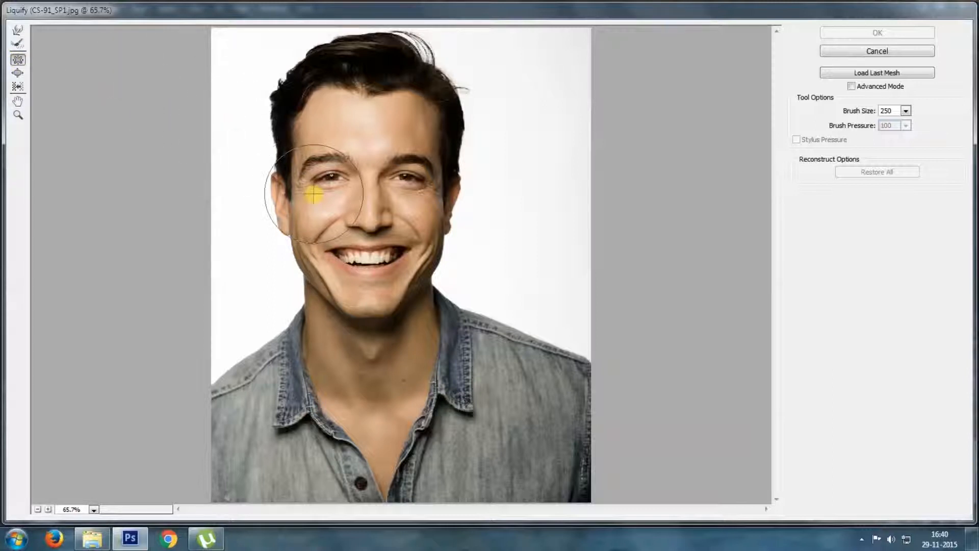
left_click_drag(329, 175, 333, 179)
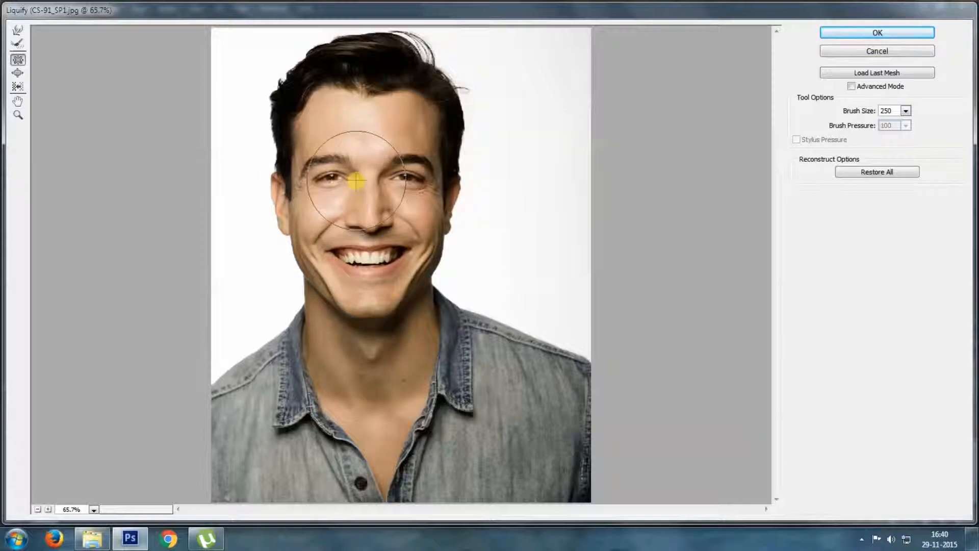
left_click(407, 178)
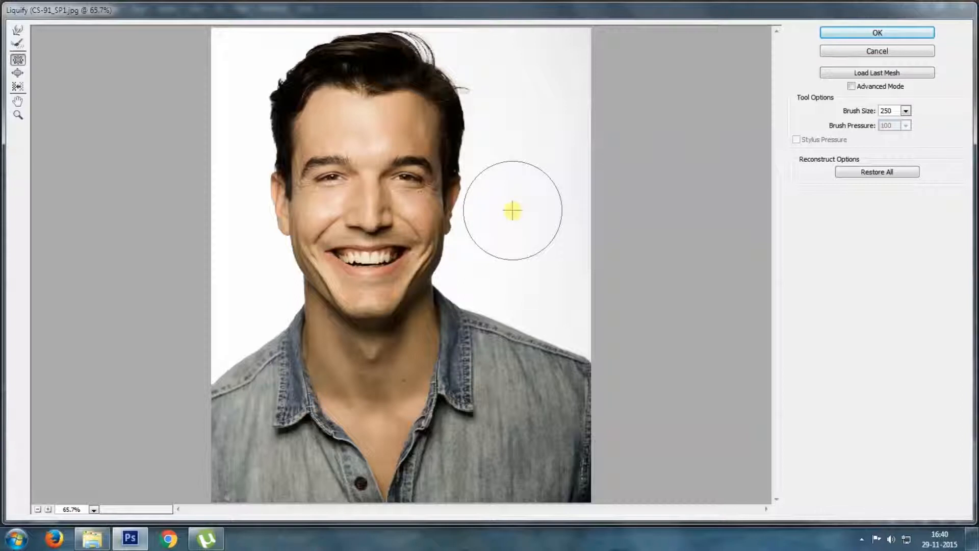
left_click(850, 35)
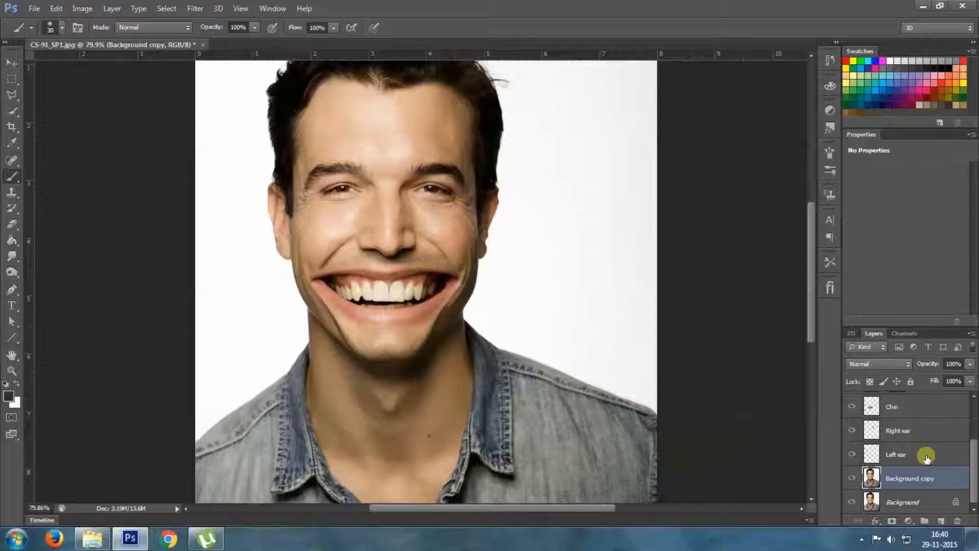
Stretch the Chin layer downward with Free Transform to 104.21% width and 131.49% height
left_click(917, 413)
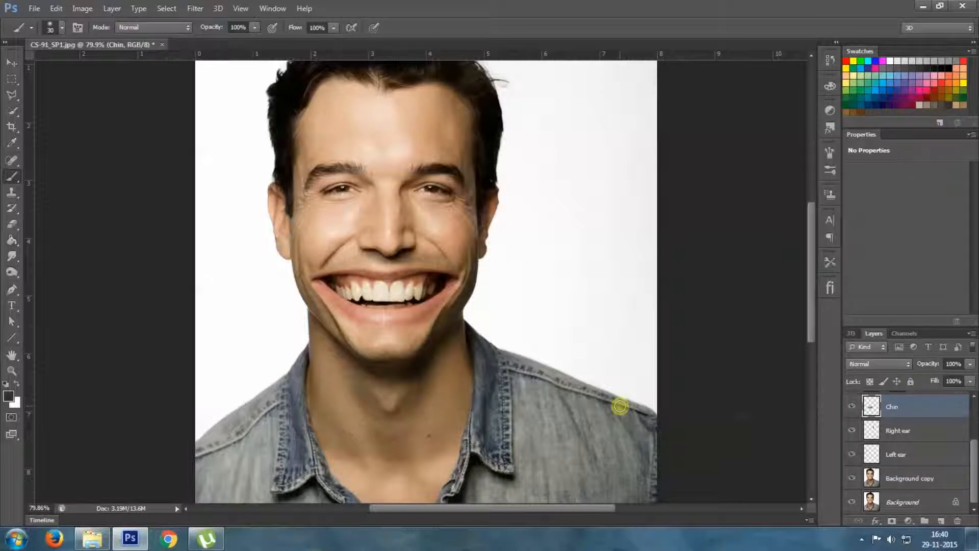
key("ctrl+t")
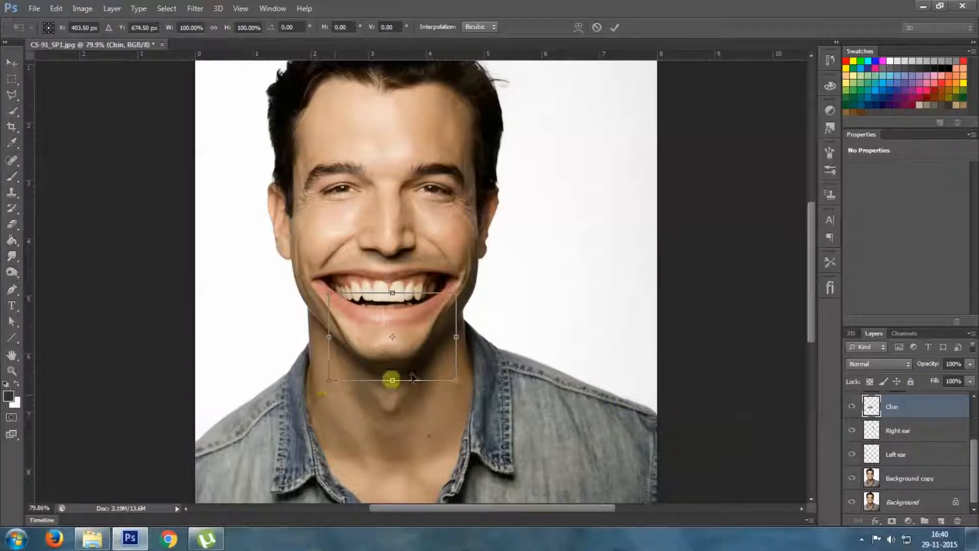
left_click_drag(332, 378, 333, 397)
left_click_drag(394, 401, 394, 409)
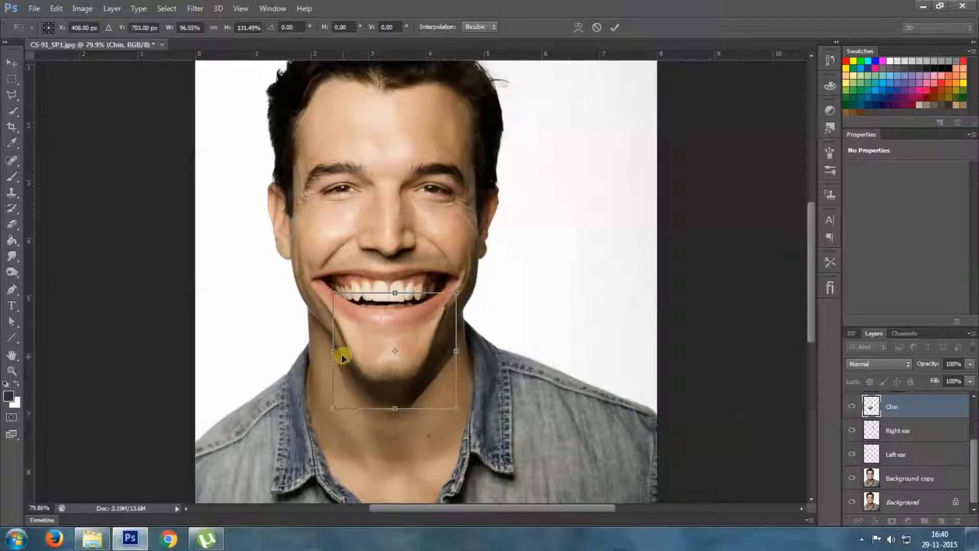
left_click_drag(336, 352, 331, 352)
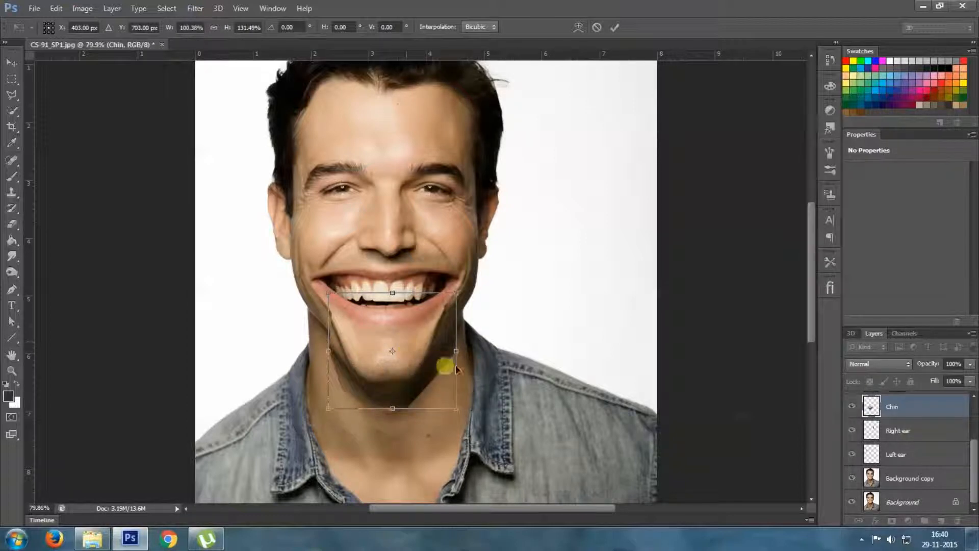
left_click_drag(455, 351, 461, 351)
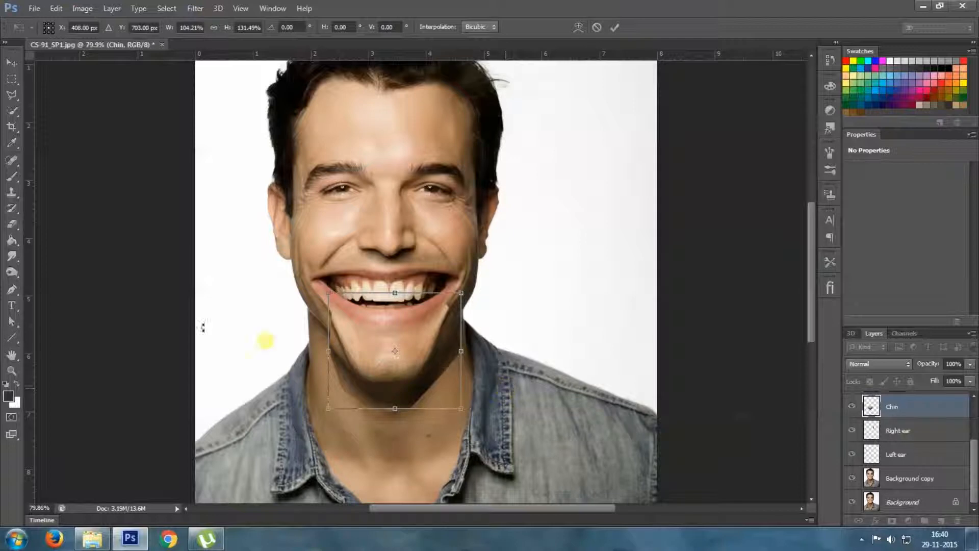
Distort the chin's two upper corners to fit the jawline under the enlarged mouth, giving 143.30% height, and apply the transform
scroll(335, 327, "up", 1)
scroll(336, 326, "up", 2)
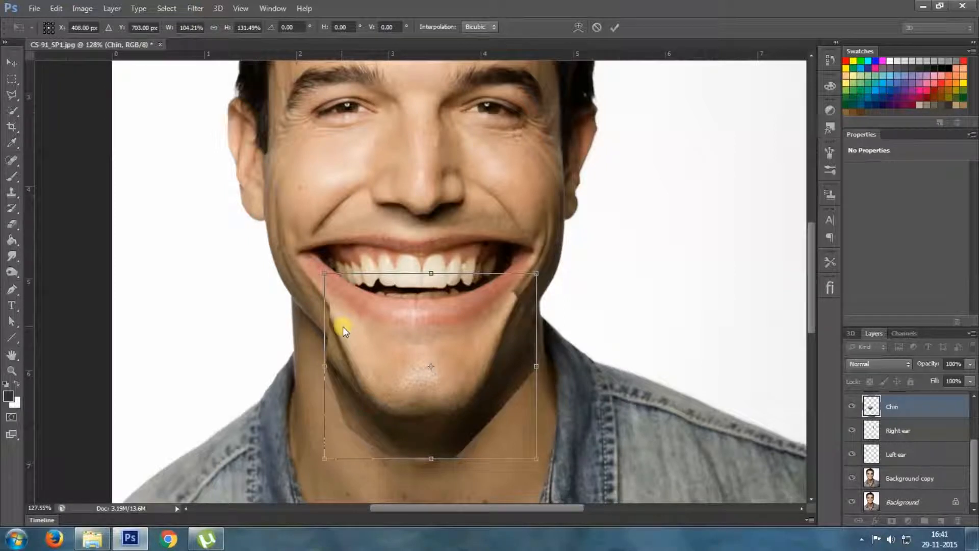
scroll(343, 330, "up", 1)
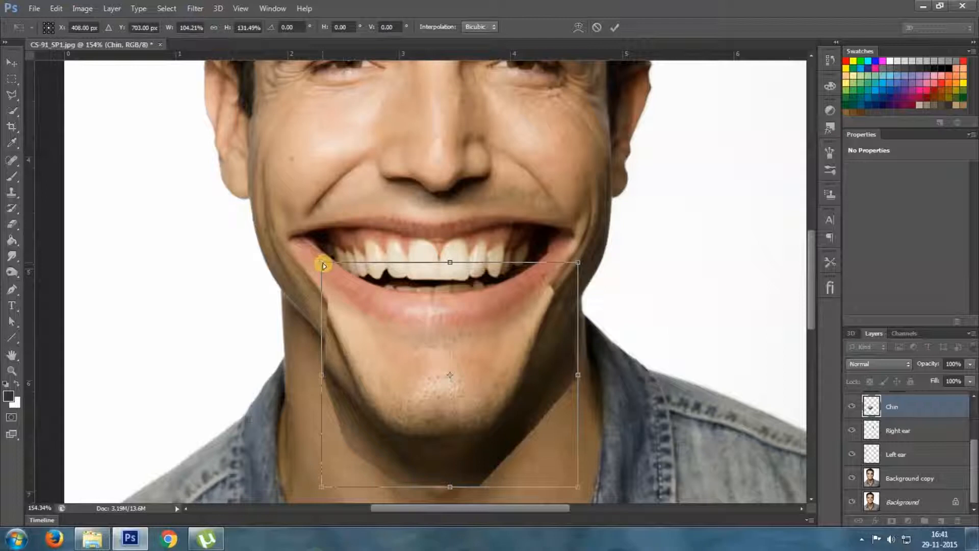
left_click_drag(324, 265, 329, 230)
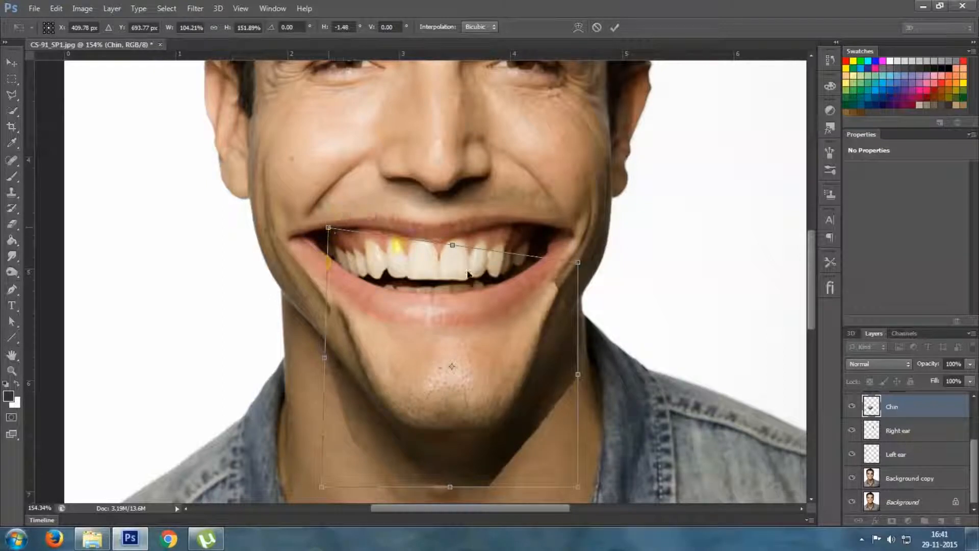
left_click_drag(577, 264, 562, 255)
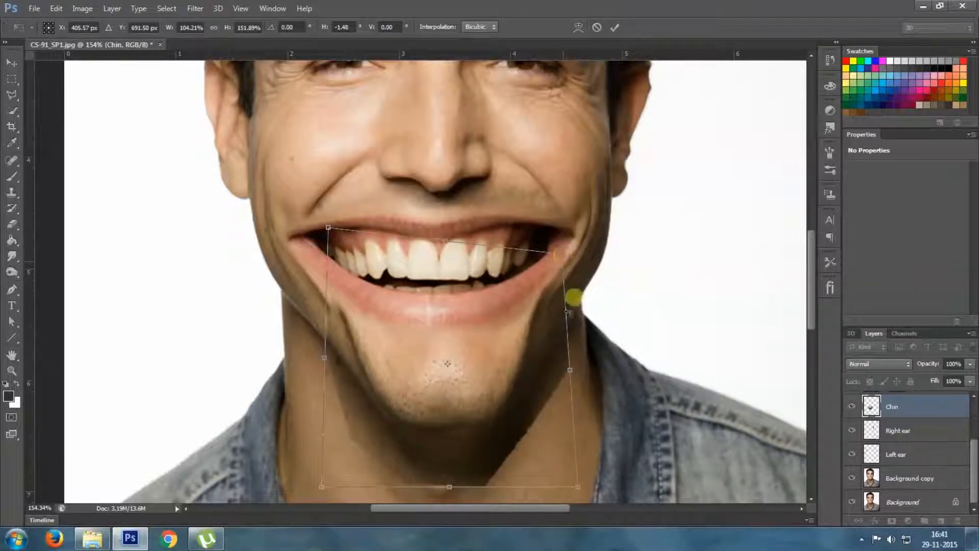
left_click_drag(329, 231, 317, 243)
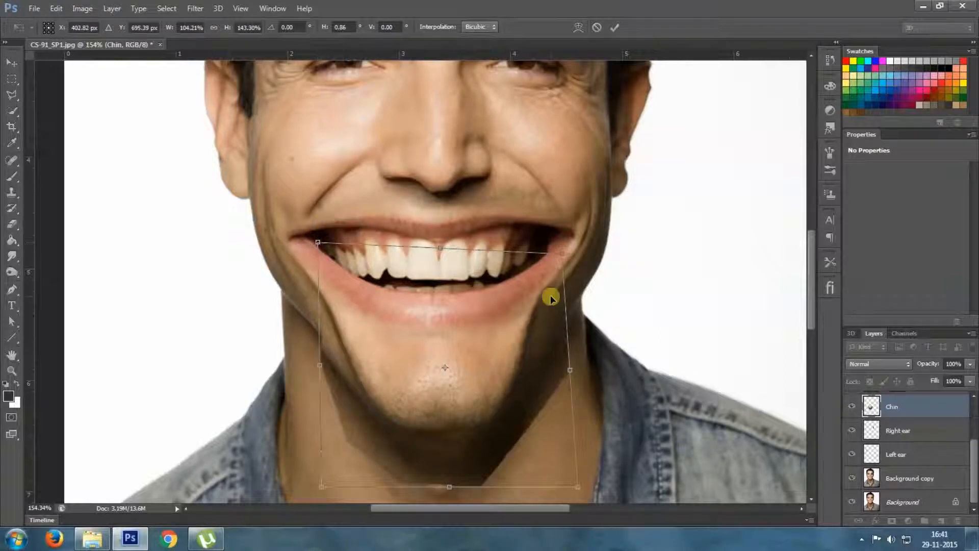
key("Return")
Add a layer mask to the Chin layer and paint black with the 30 px brush to blend its edges into the jaw and neck
key("b")
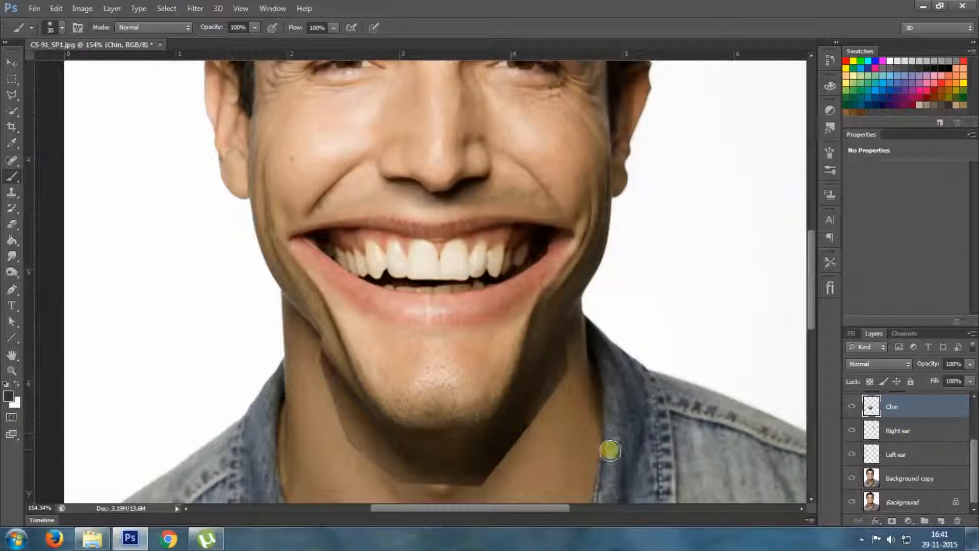
left_click(892, 521)
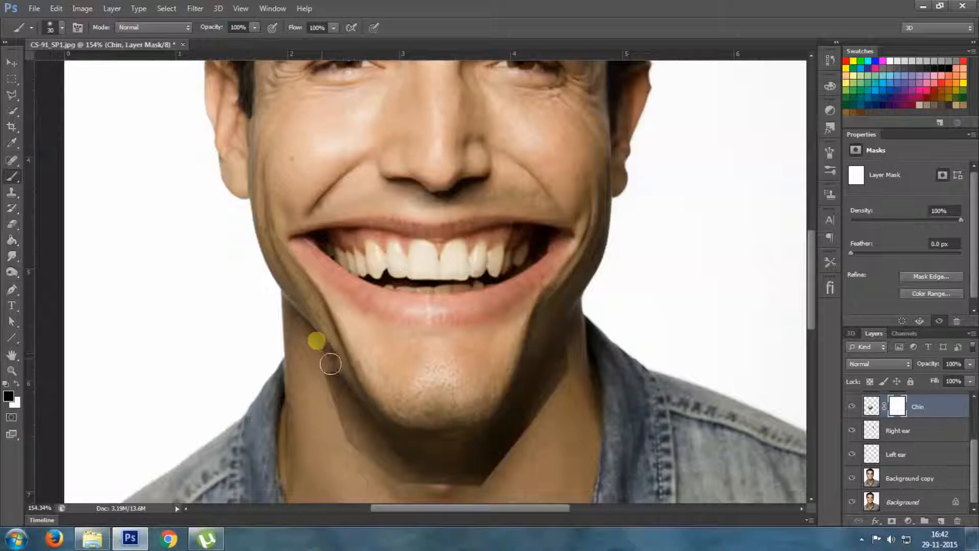
left_click_drag(344, 384, 379, 465)
mouse_move(317, 365)
left_mouse_down()
mouse_move(383, 463)
mouse_move(371, 431)
mouse_move(466, 451)
mouse_move(444, 474)
mouse_move(415, 470)
mouse_move(531, 459)
mouse_move(564, 387)
mouse_move(556, 297)
left_mouse_up()
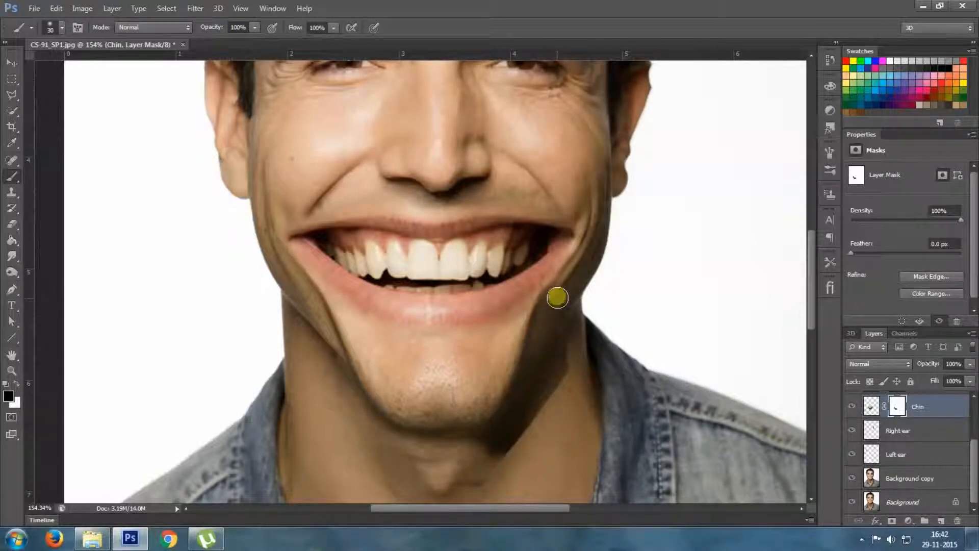
mouse_move(566, 354)
left_mouse_down()
mouse_move(557, 405)
mouse_move(555, 351)
left_mouse_up()
mouse_move(541, 384)
left_mouse_down()
mouse_move(509, 429)
mouse_move(469, 448)
mouse_move(527, 431)
left_mouse_up()
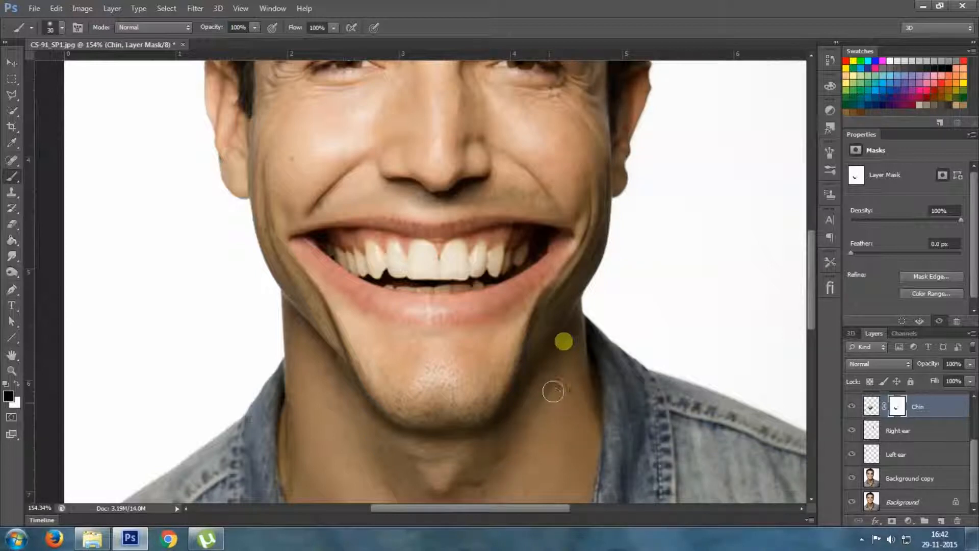
left_click(552, 375)
left_click(545, 433)
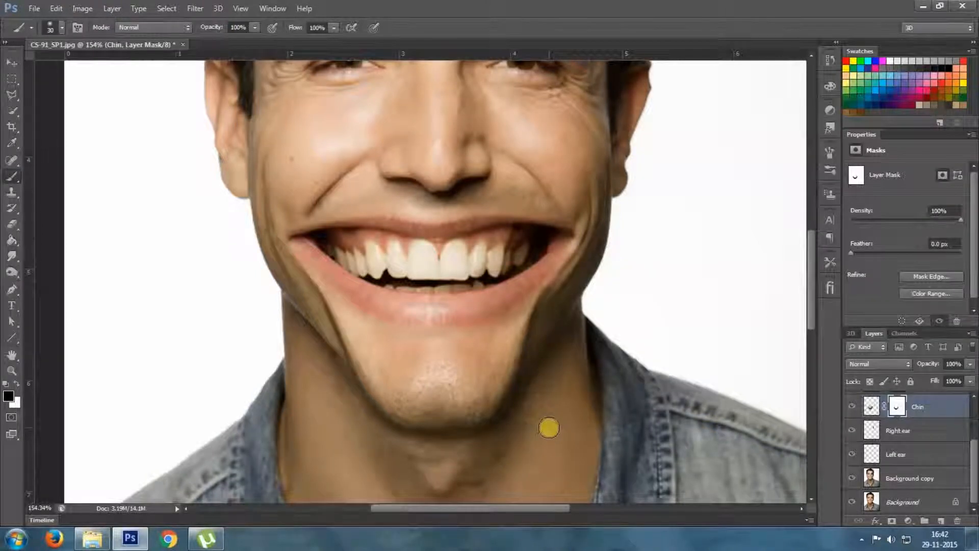
scroll(549, 428, "down", 8)
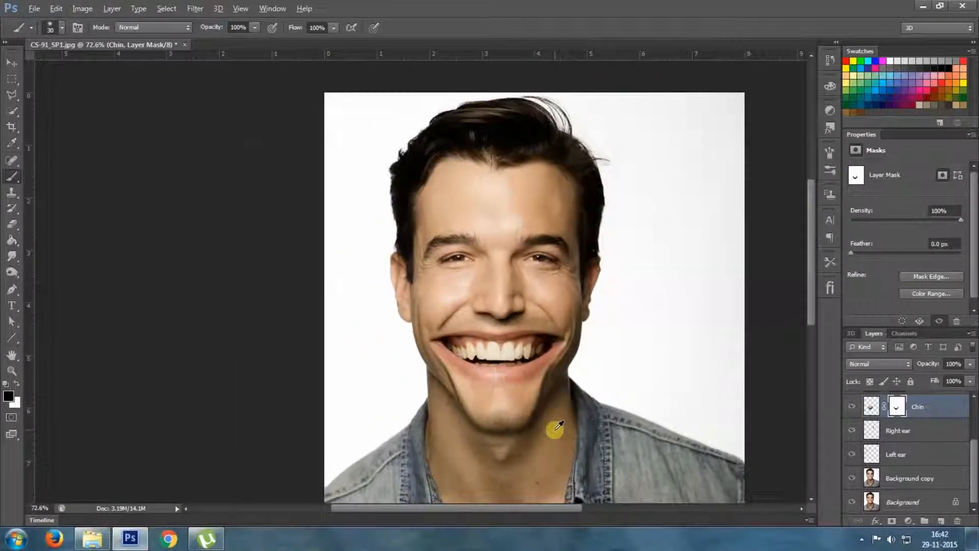
scroll(554, 461, "up", 9)
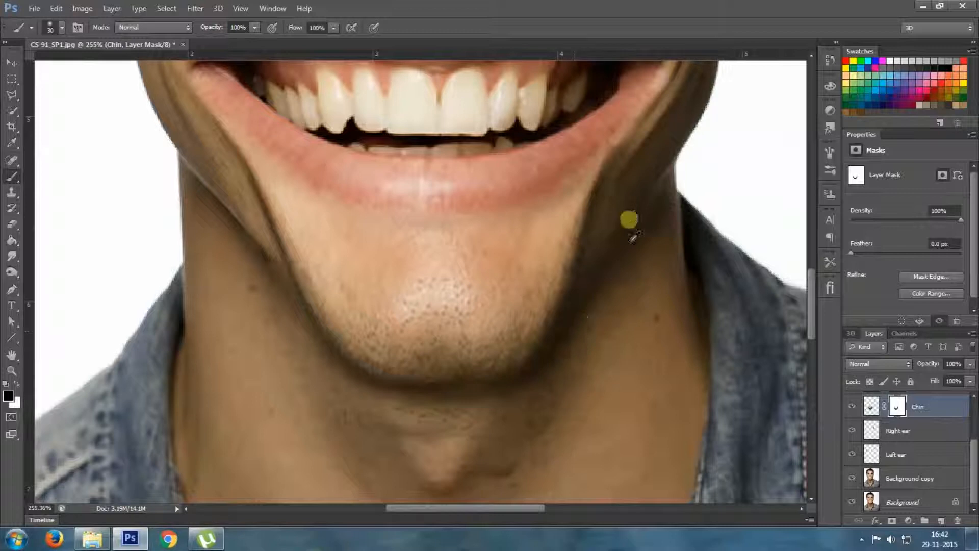
scroll(642, 312, "down", 3)
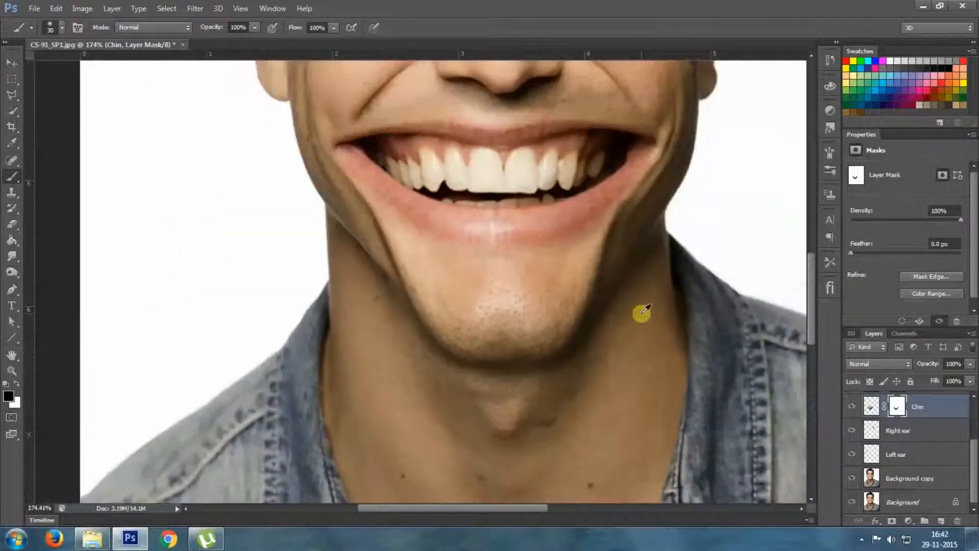
scroll(645, 312, "down", 6)
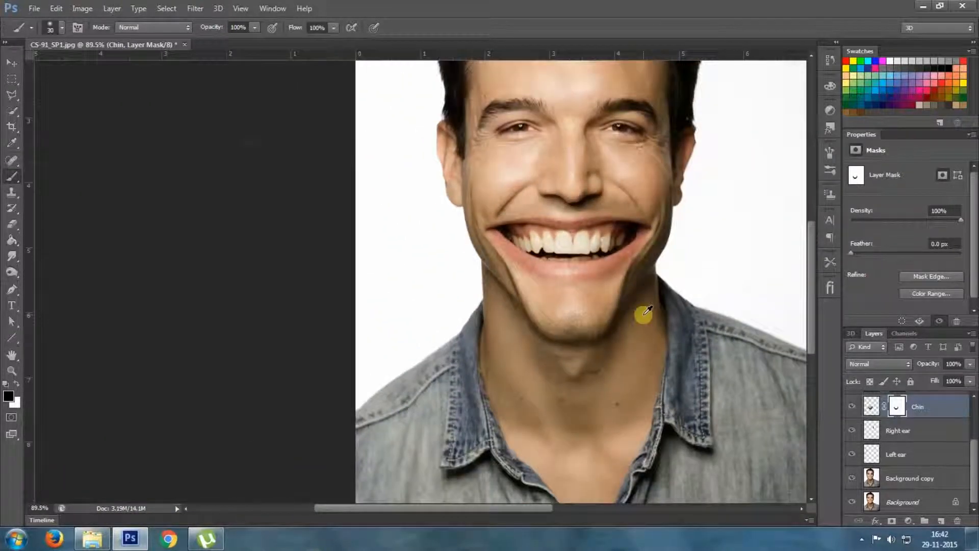
Enlarge the Right ear layer outward and upward with Free Transform to 229.31% width and 128.06% height, and apply it
scroll(644, 312, "down", 1)
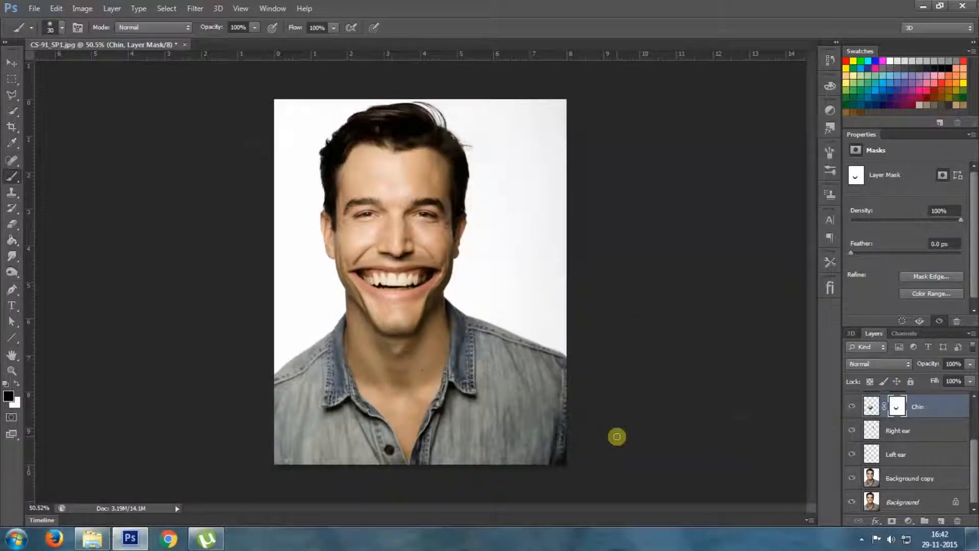
left_click(930, 437)
key("ctrl+t")
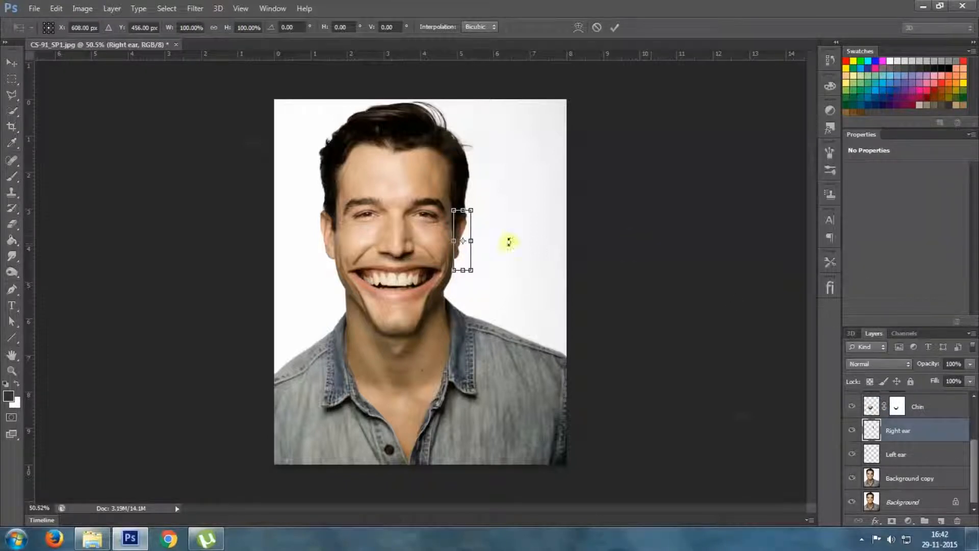
left_click_drag(472, 211, 496, 193)
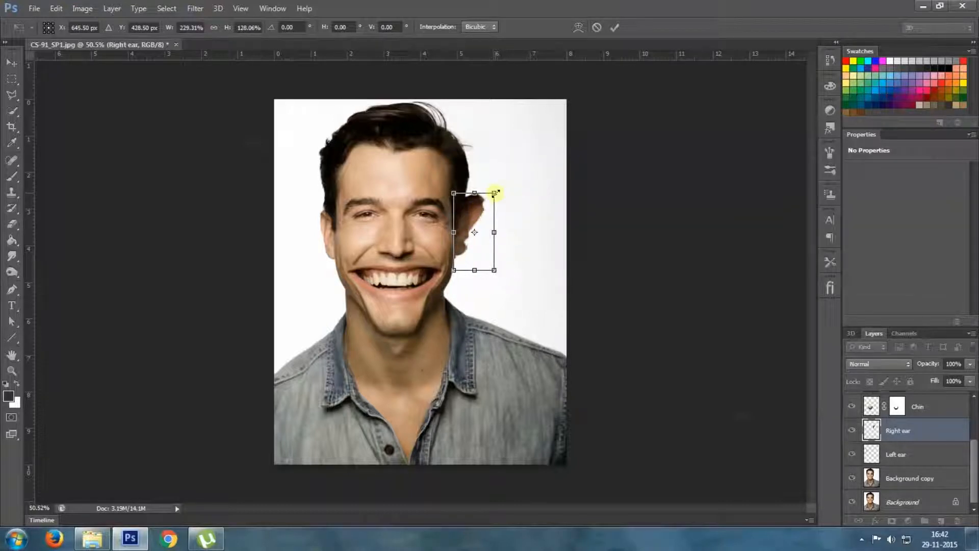
key("Return")
key("b")
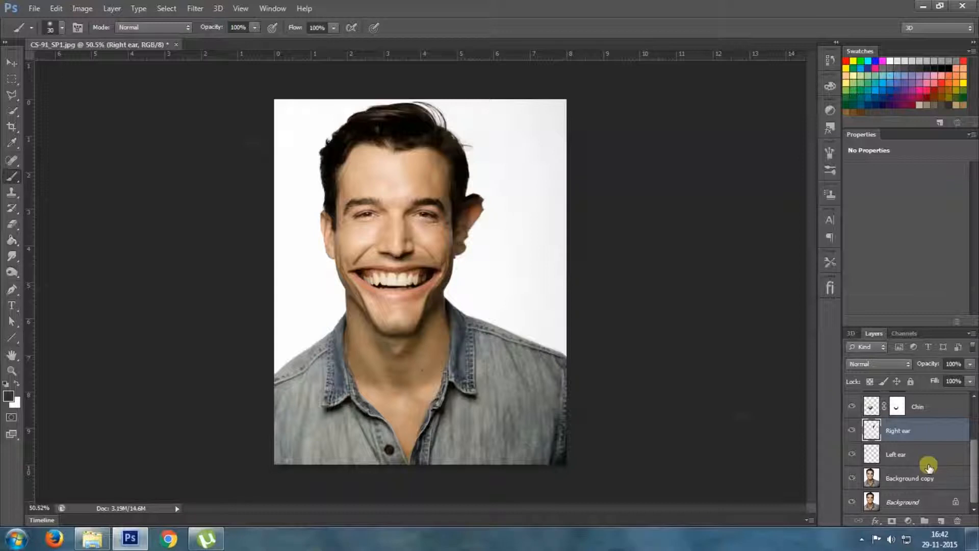
Enlarge the Left ear layer outward and upward with Free Transform to match the opposite ear, and apply it
left_click(929, 462)
key("ctrl+t")
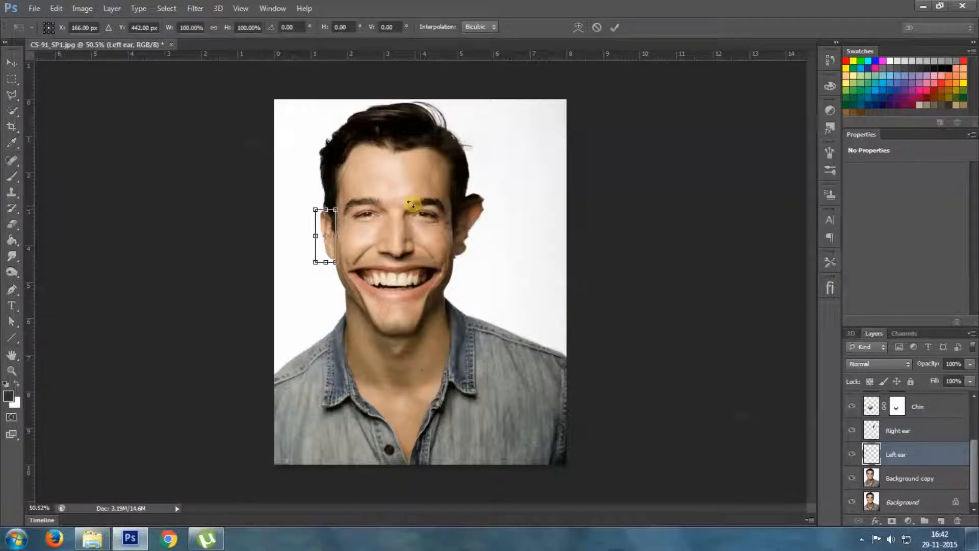
left_click_drag(315, 210, 293, 196)
key("Return")
key("b")
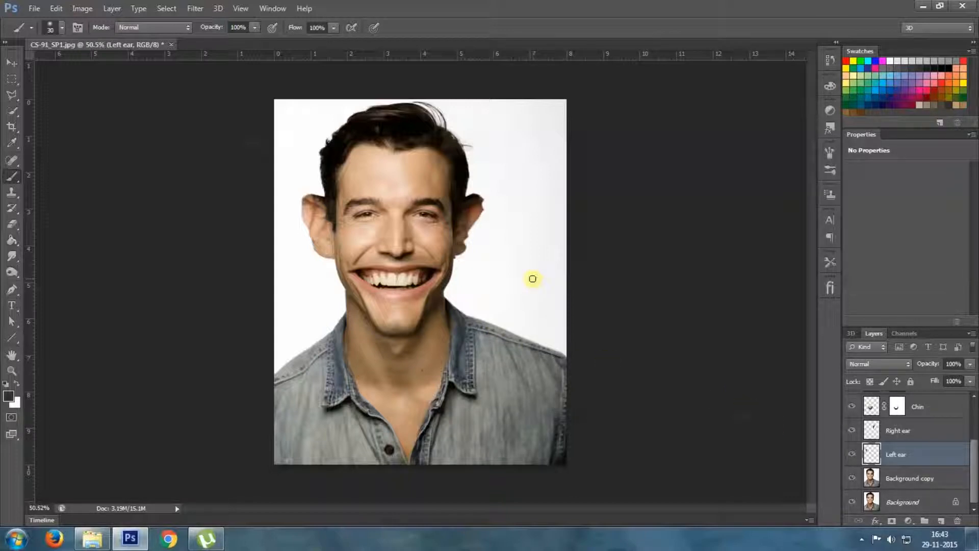
Add a layer mask to the Left ear layer and paint black with the 30 px brush beside the ear on the picture's right side
scroll(469, 226, "up", 5)
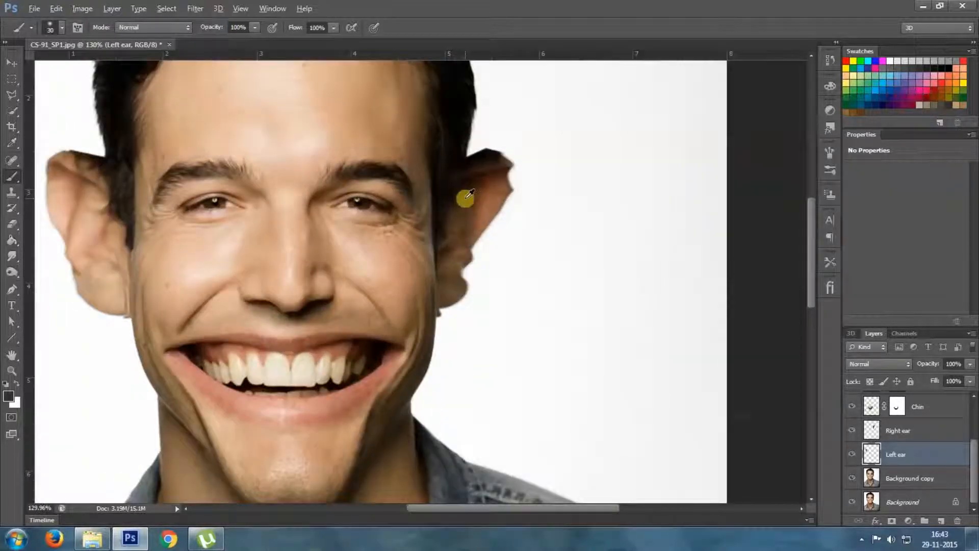
scroll(469, 196, "up", 1)
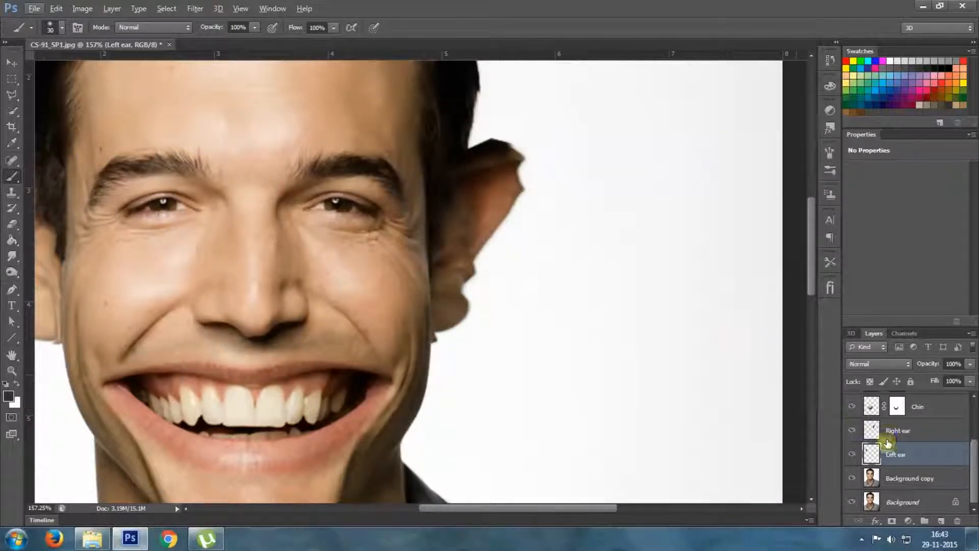
left_click(892, 521)
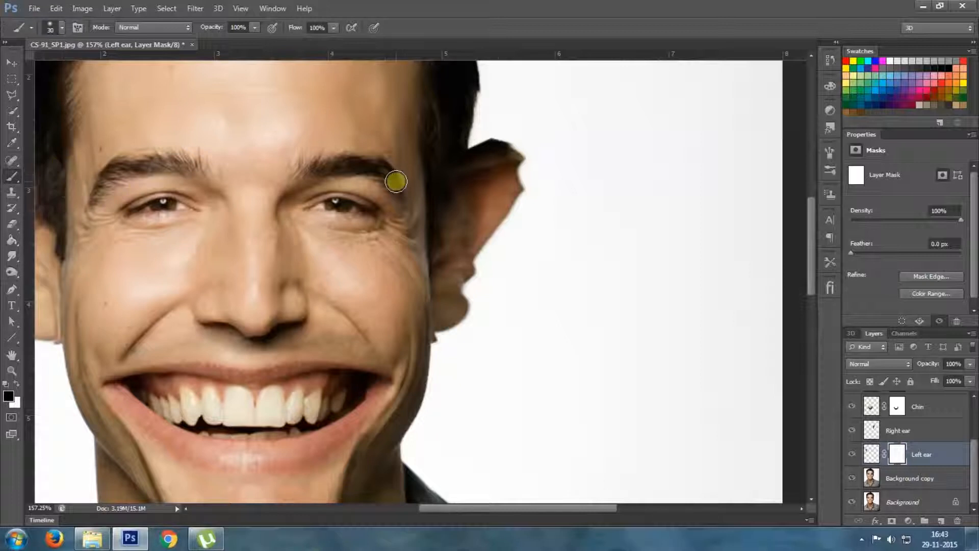
left_click(426, 275)
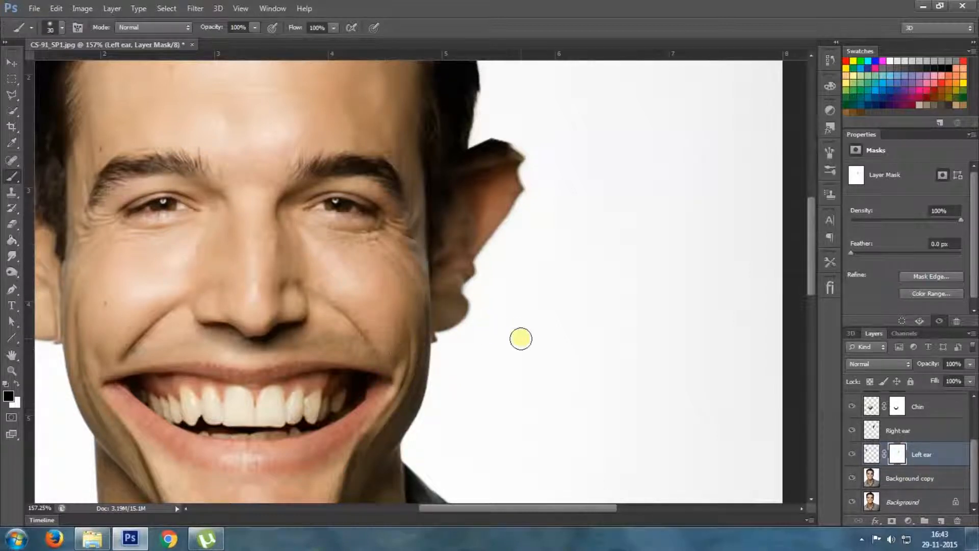
left_click(452, 159)
mouse_move(451, 159)
left_mouse_down()
mouse_move(426, 184)
mouse_move(447, 158)
left_mouse_up()
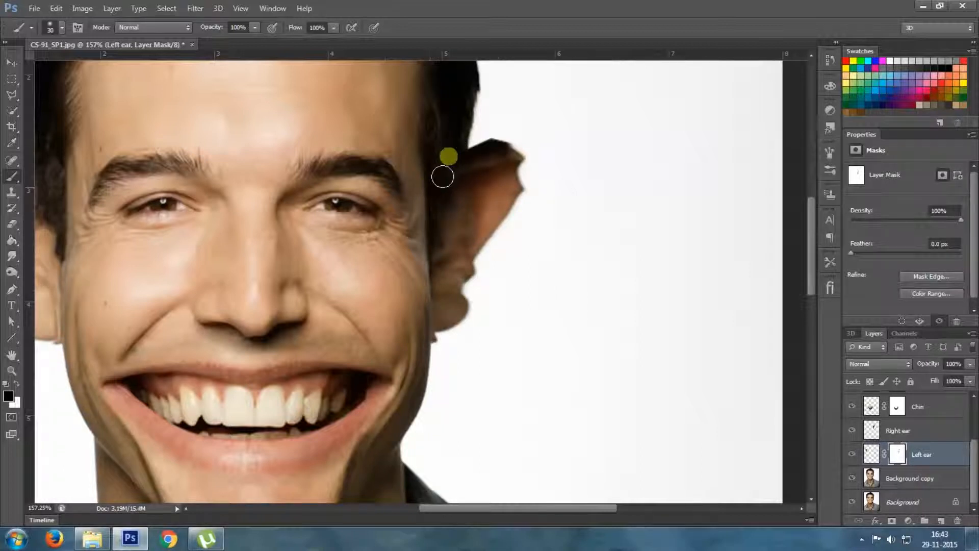
Add a layer mask to the Right ear layer and paint black along the face edge beside the ear on the picture's left side
left_click(933, 435)
left_click(893, 521)
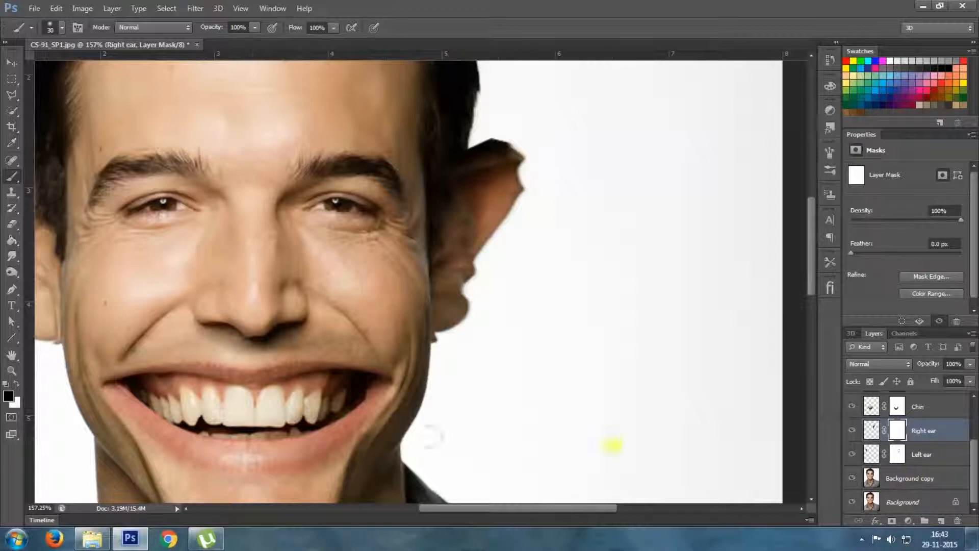
left_click_drag(194, 291, 453, 254)
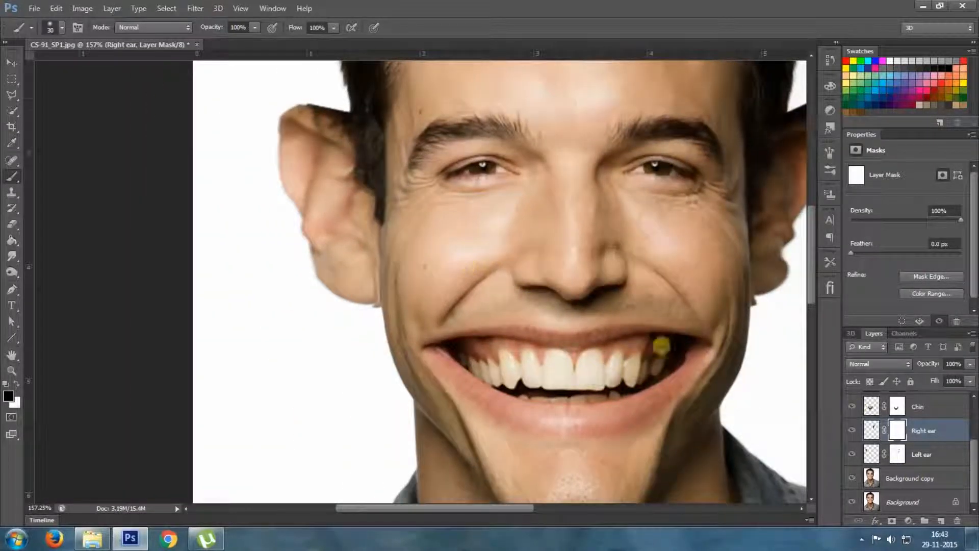
left_click_drag(376, 122, 389, 156)
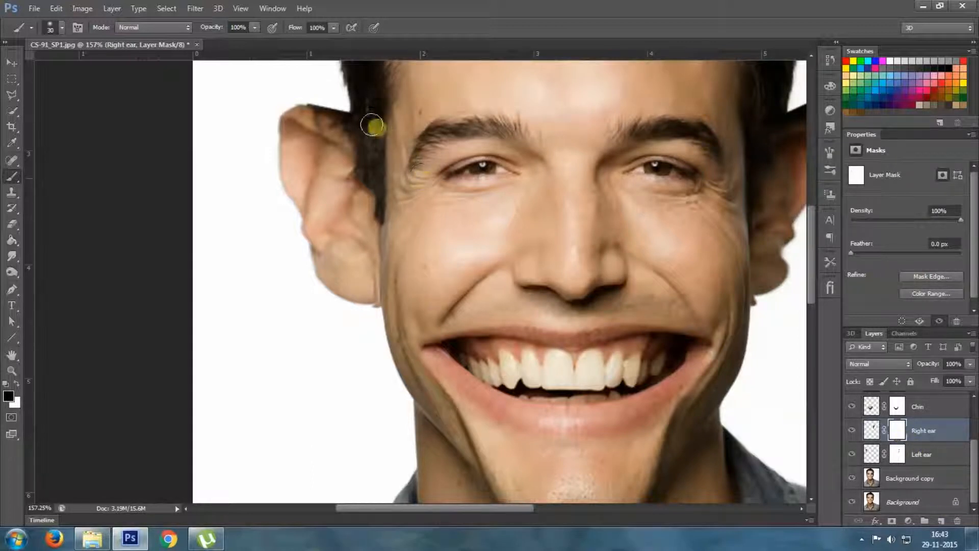
mouse_move(383, 144)
left_mouse_down()
mouse_move(383, 171)
mouse_move(411, 211)
mouse_move(405, 222)
mouse_move(388, 197)
left_mouse_up()
left_click_drag(381, 286, 381, 298)
left_click(378, 295)
left_click(374, 327)
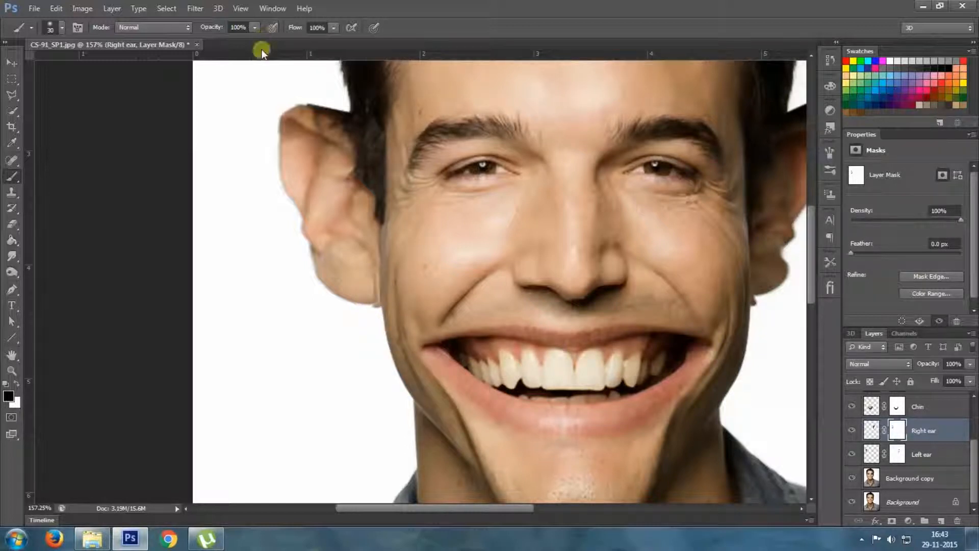
left_click(374, 182)
left_click_drag(373, 183, 373, 176)
mouse_move(377, 121)
left_mouse_down()
mouse_move(372, 109)
mouse_move(376, 140)
left_mouse_up()
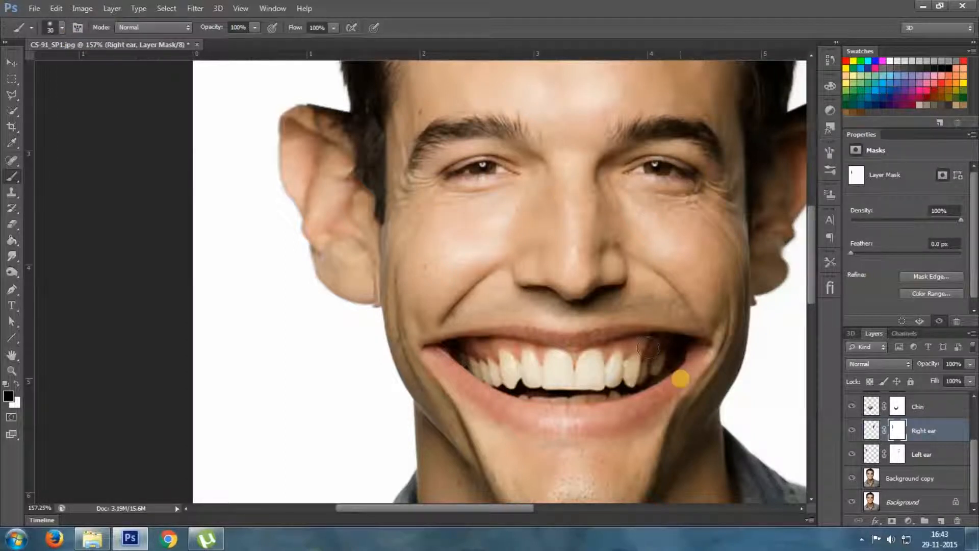
scroll(408, 217, "down", 3)
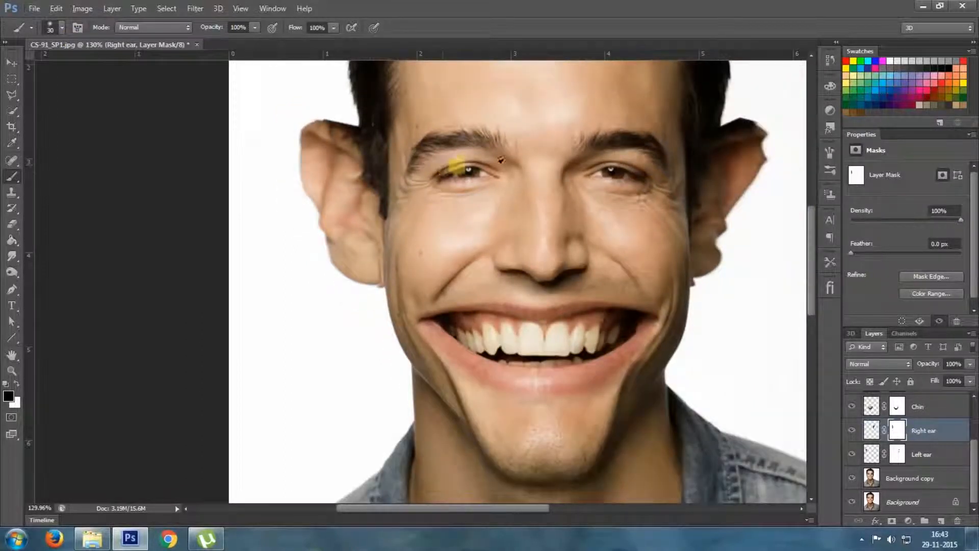
scroll(437, 164, "down", 2)
scroll(432, 148, "up", 5)
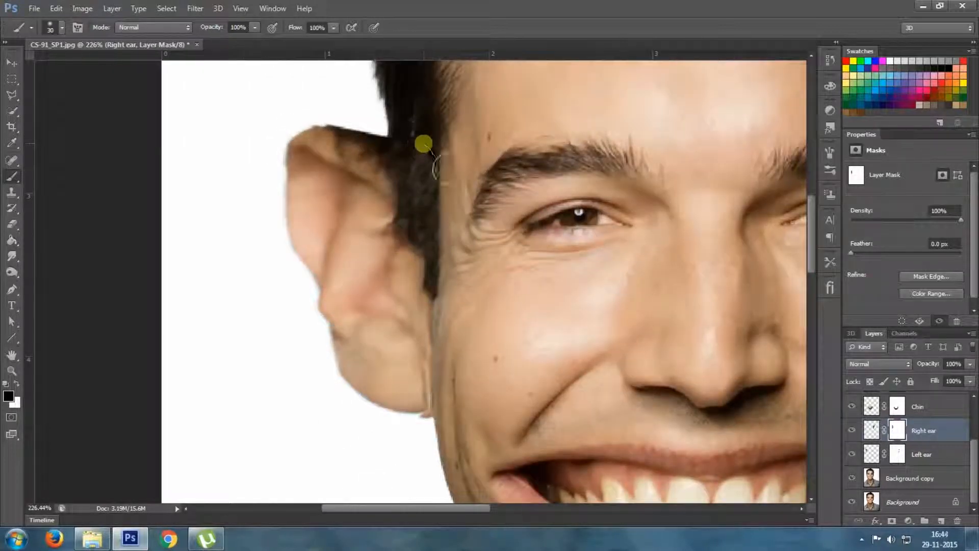
scroll(595, 224, "down", 3)
scroll(594, 222, "down", 6)
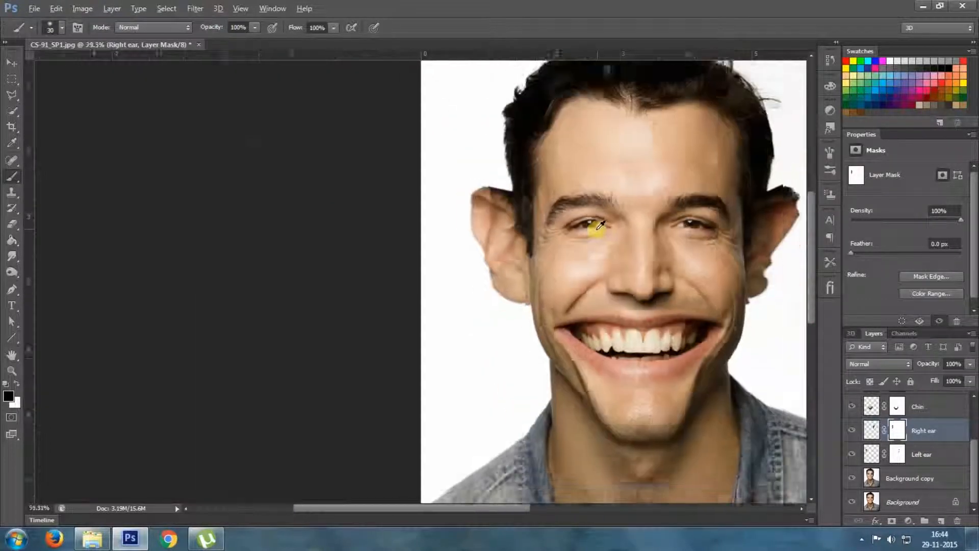
scroll(492, 240, "up", 1)
key("alt")
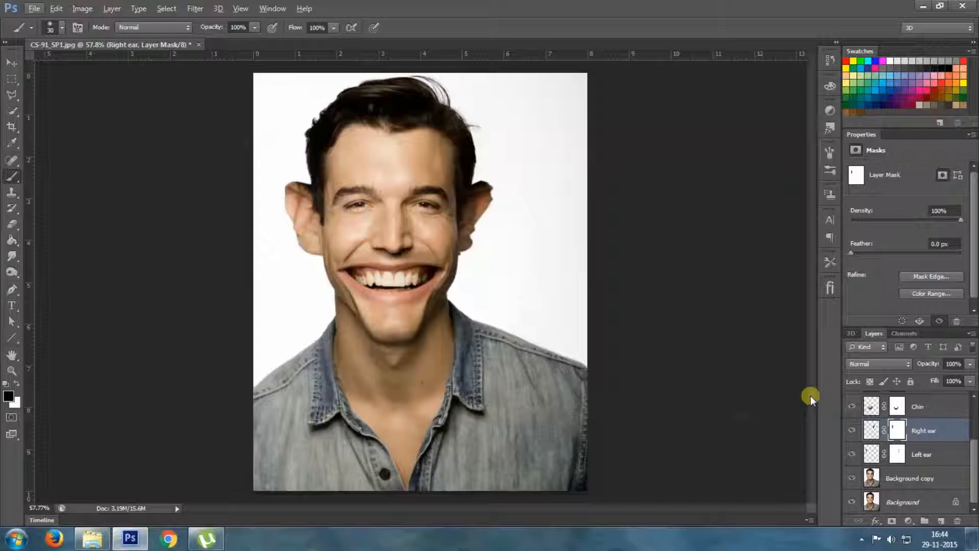
Outline the hair and forehead above the eyebrows on Background copy with the Polygonal Lasso and copy the selection to a new layer
left_click(955, 490)
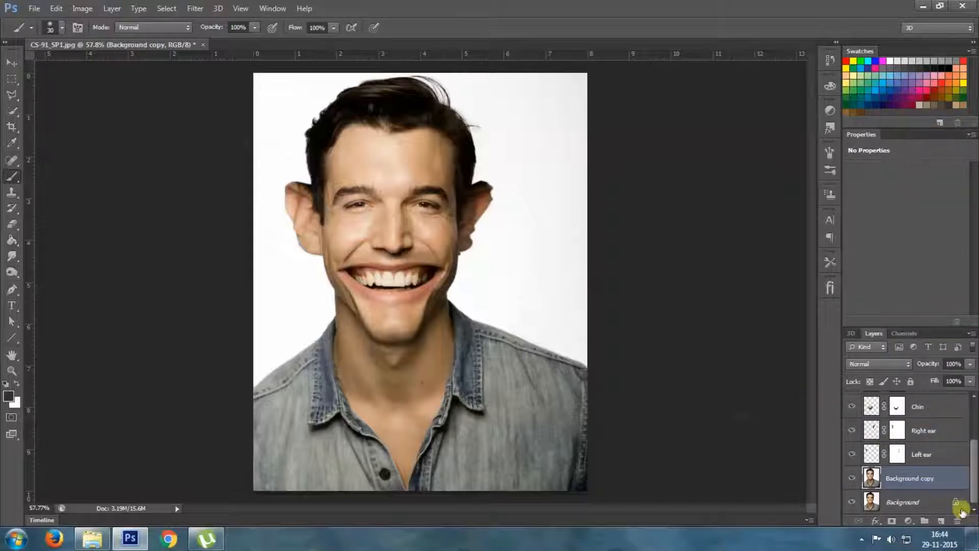
key("l")
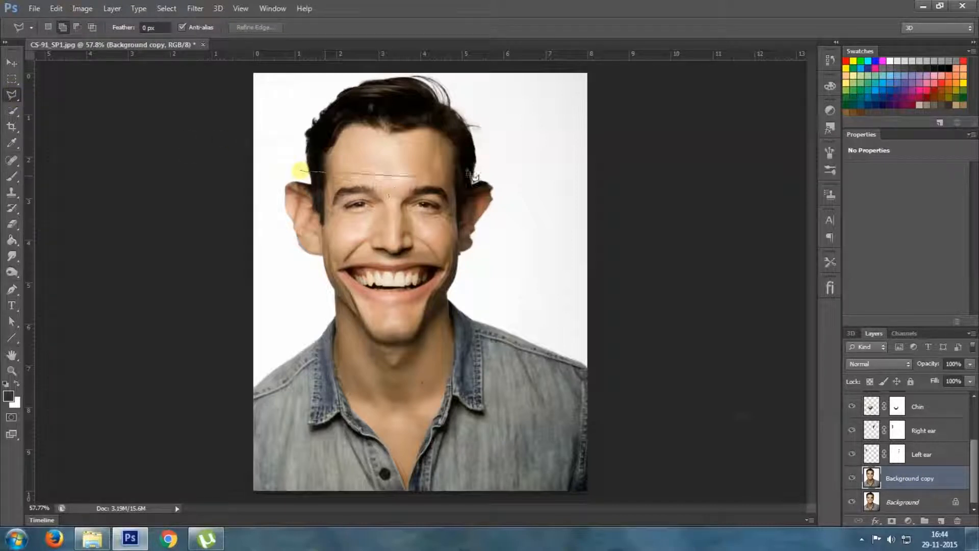
left_click(491, 175)
left_click(487, 97)
left_click(451, 60)
left_click(305, 63)
left_click(294, 121)
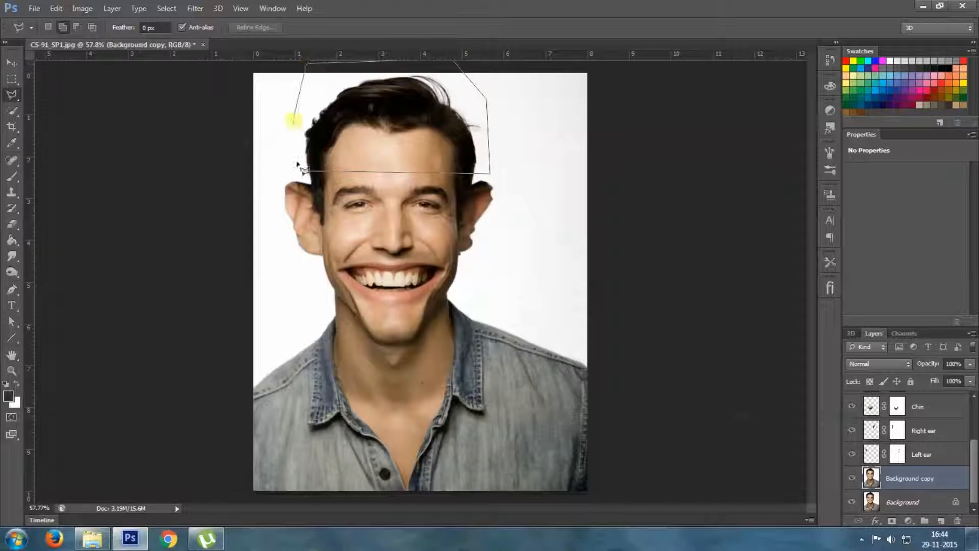
left_click(302, 175)
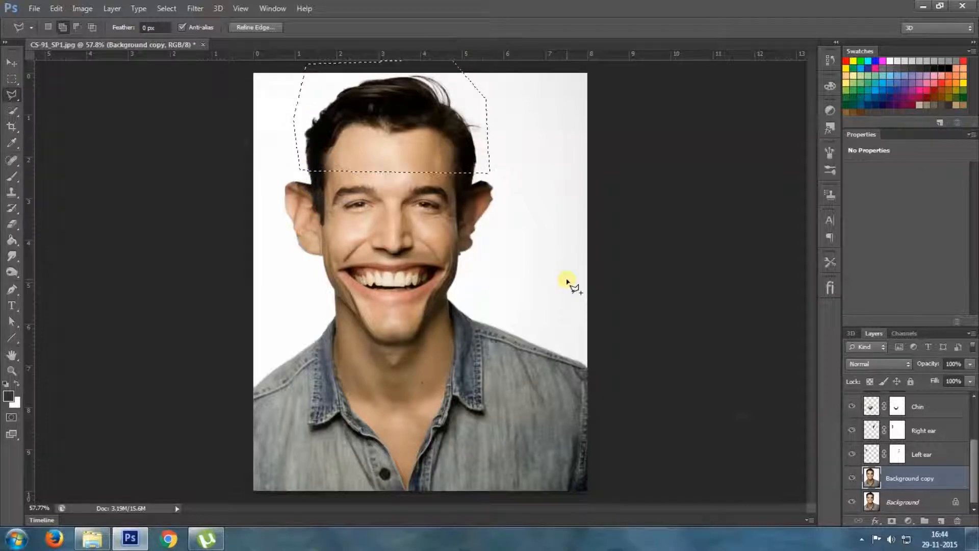
key("ctrl+j")
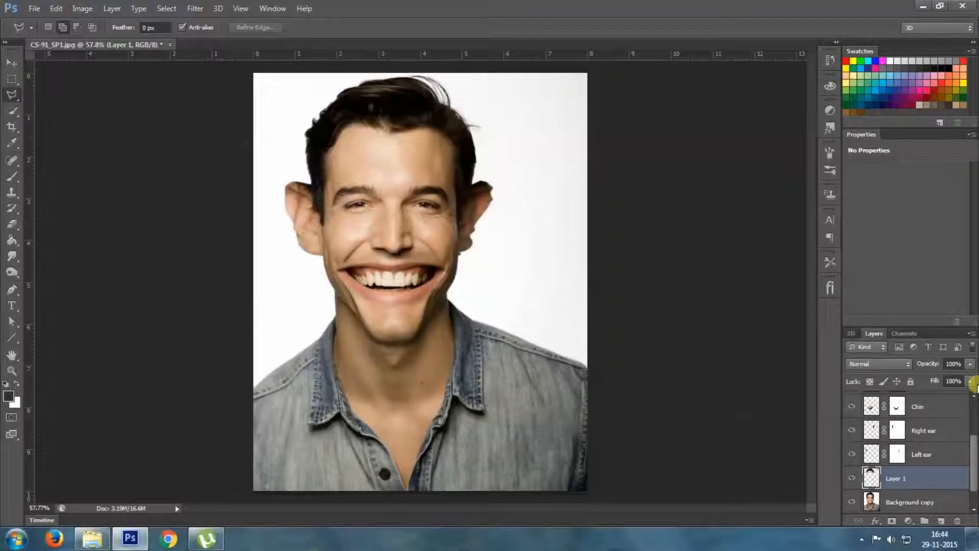
Scale the copied hair and forehead to about 119% with Free Transform, position it above the eyebrows, and apply the transform
key("ctrl+t")
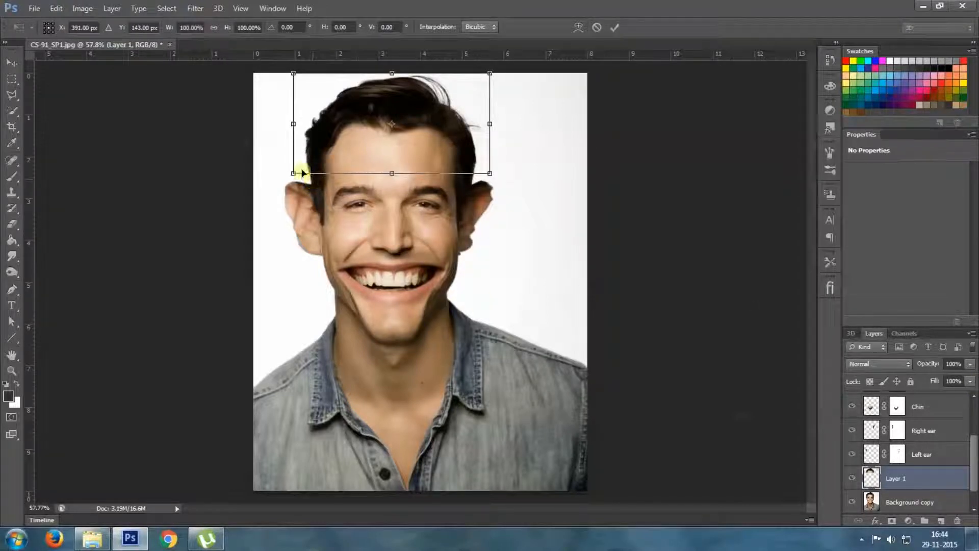
left_click_drag(293, 173, 225, 210)
left_click_drag(368, 170, 397, 162)
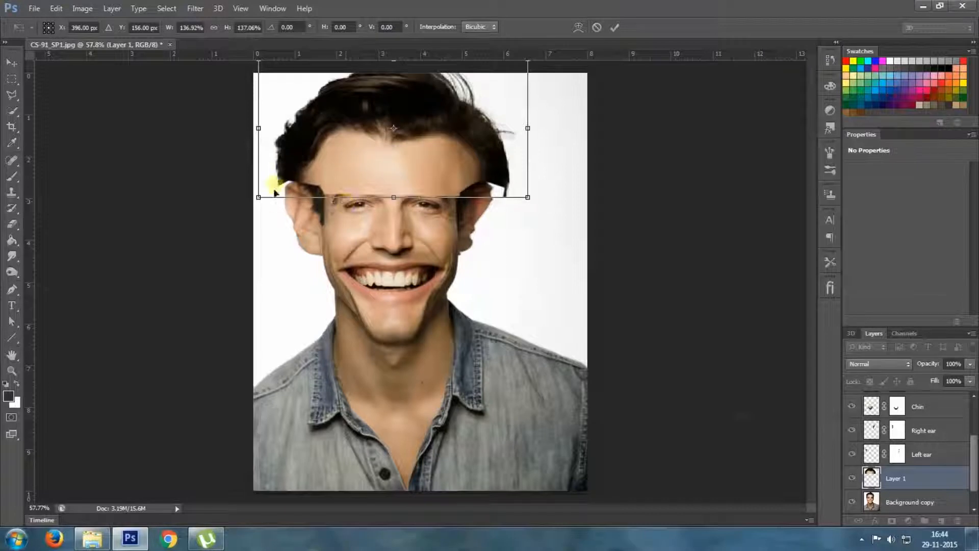
left_click_drag(258, 197, 279, 186)
left_click_drag(383, 141, 370, 147)
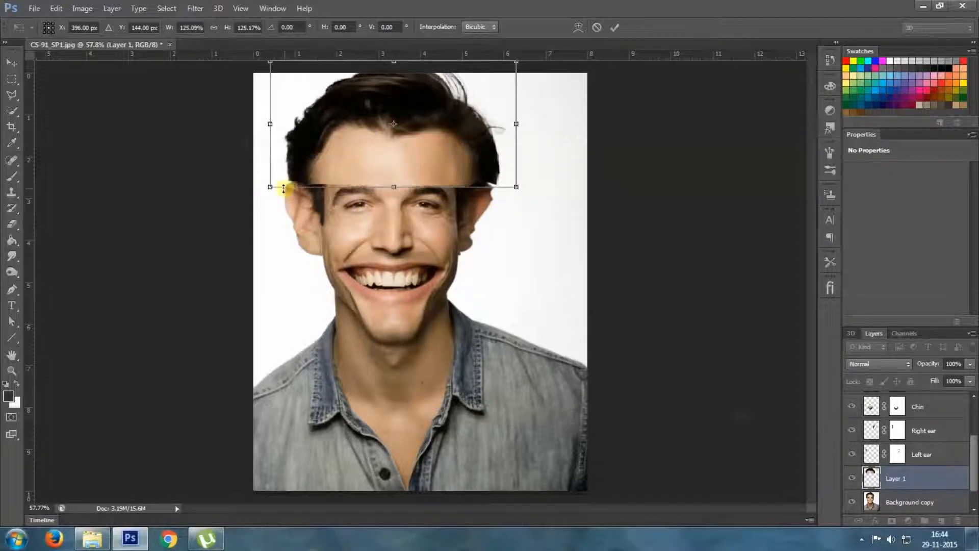
left_click_drag(273, 187, 276, 181)
left_click_drag(374, 142, 365, 147)
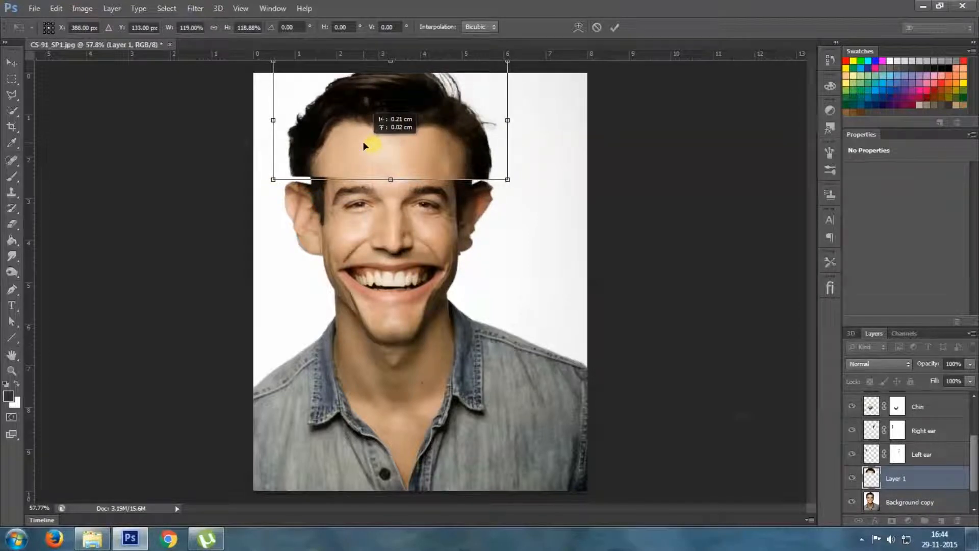
left_click_drag(364, 146, 360, 145)
key("Return")
key("l")
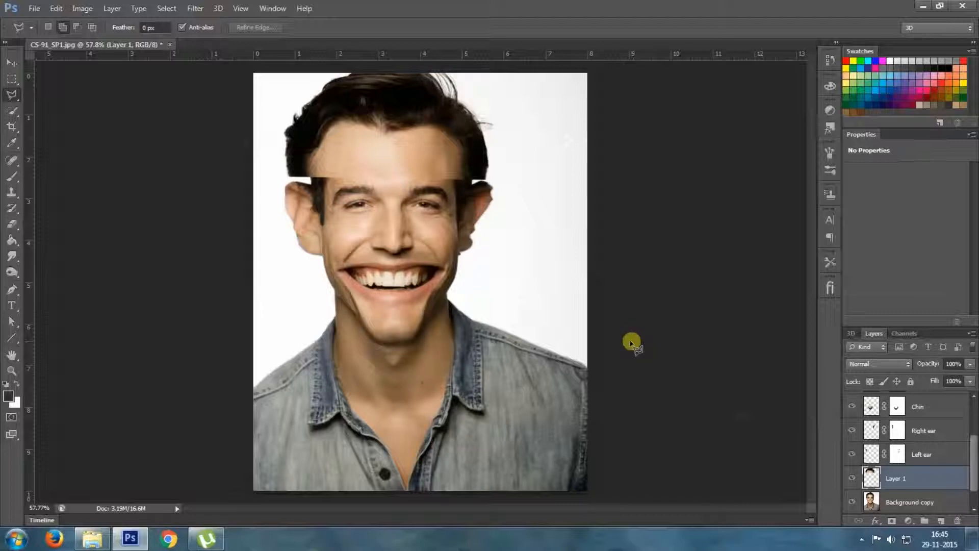
Distort the two lower corners of the hair and forehead layer inward to meet the sides of the head, and apply the transform
key("ctrl+t")
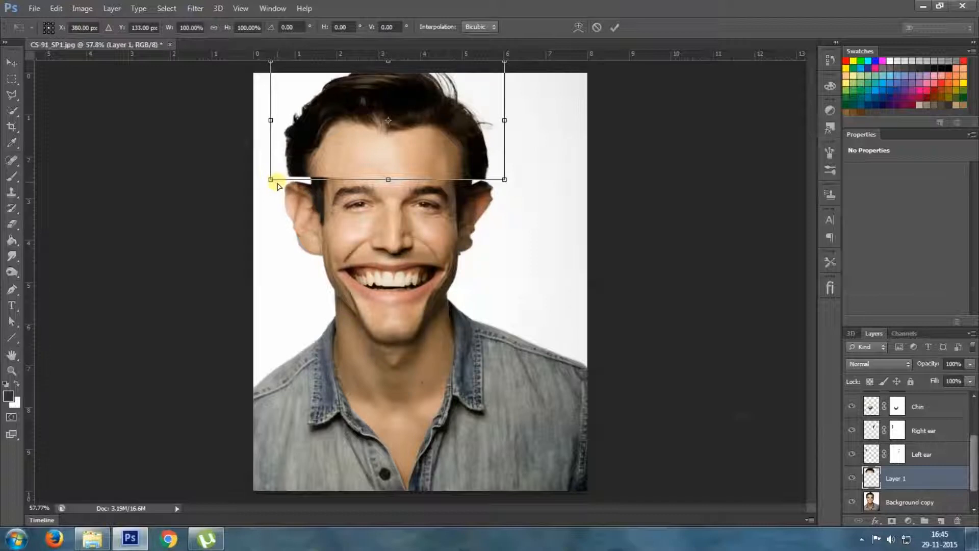
left_click_drag(272, 181, 295, 179)
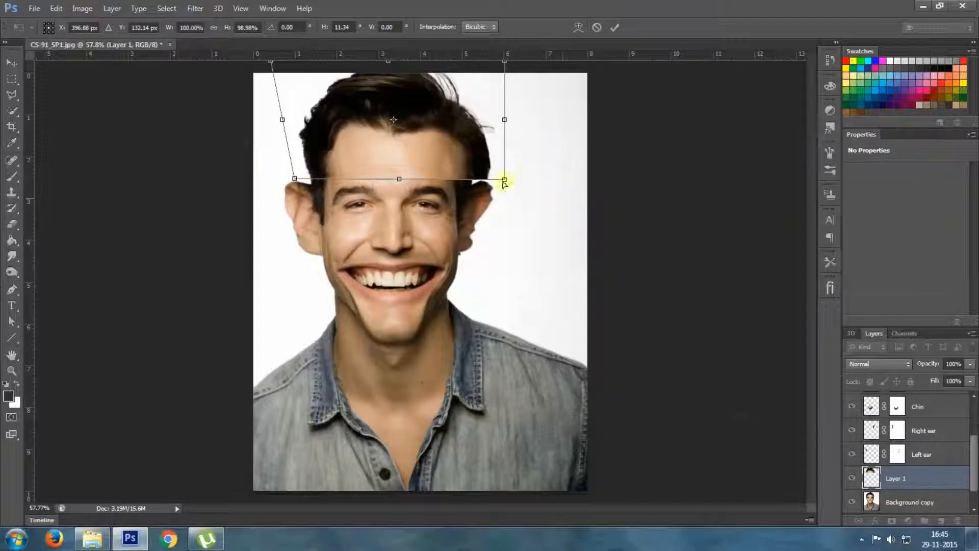
left_click_drag(505, 181, 488, 175)
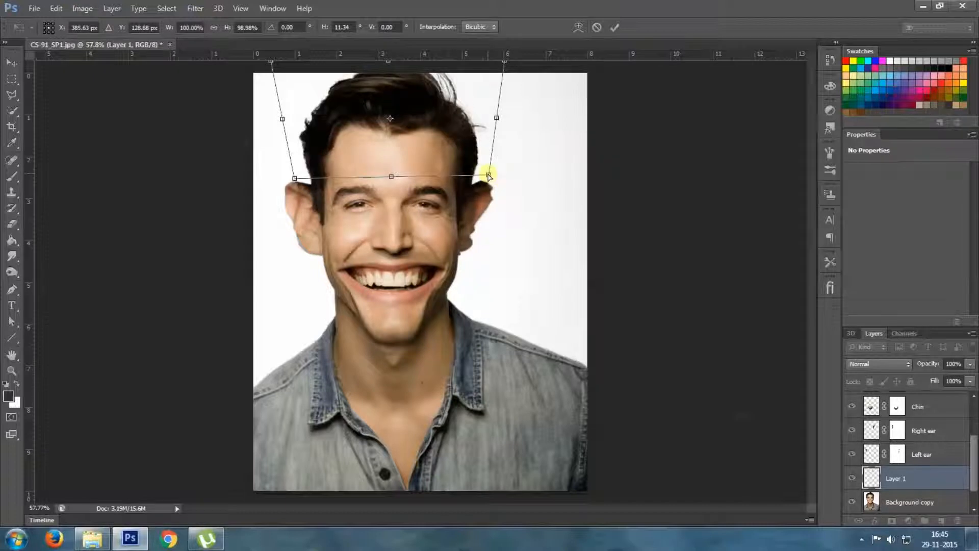
key("Return")
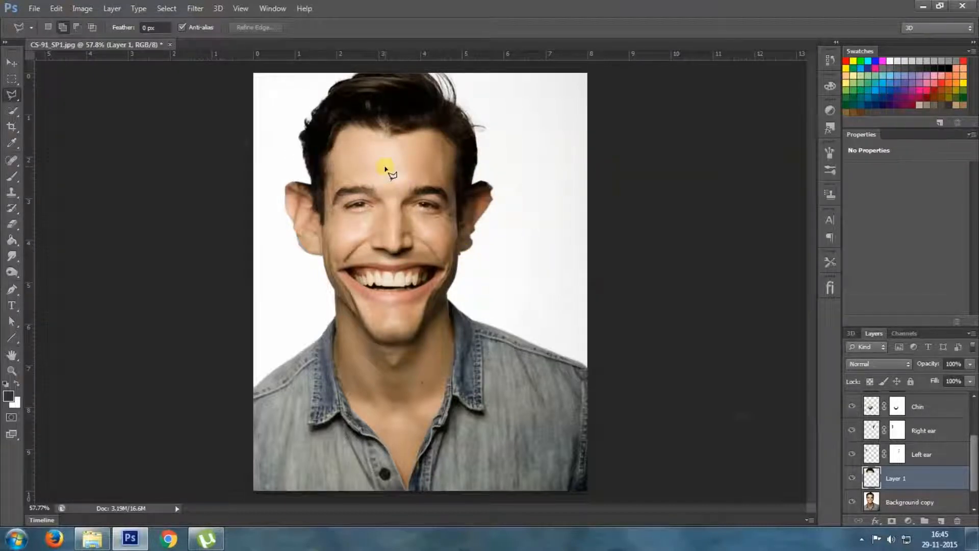
scroll(387, 160, "up", 8)
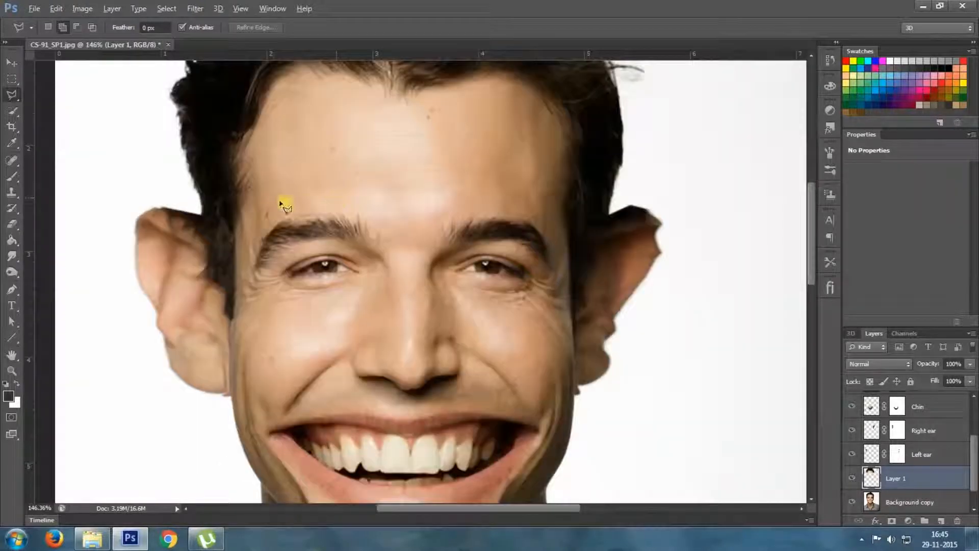
Stamp all visible layers into a new merged layer directly above the Nose layer
scroll(276, 198, "up", 3)
scroll(693, 169, "down", 5)
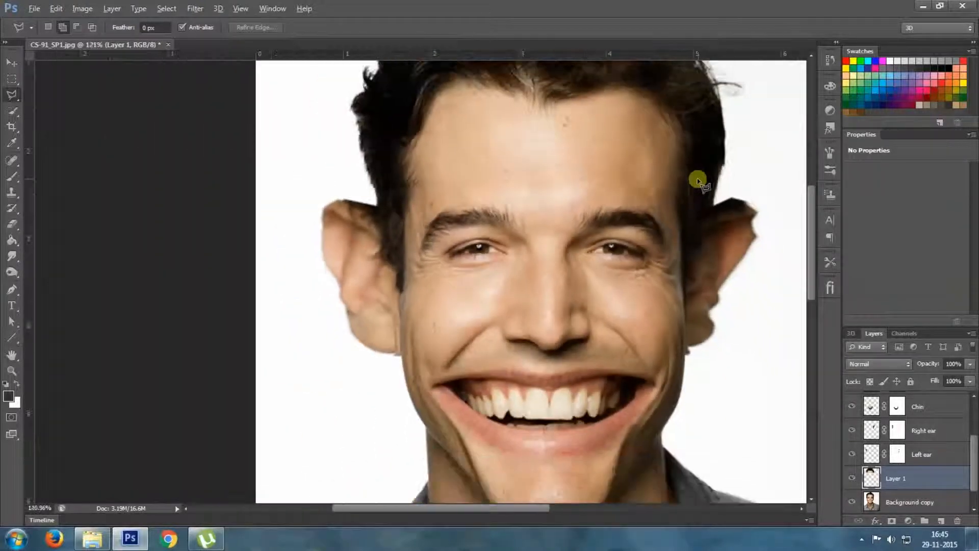
scroll(693, 163, "down", 7)
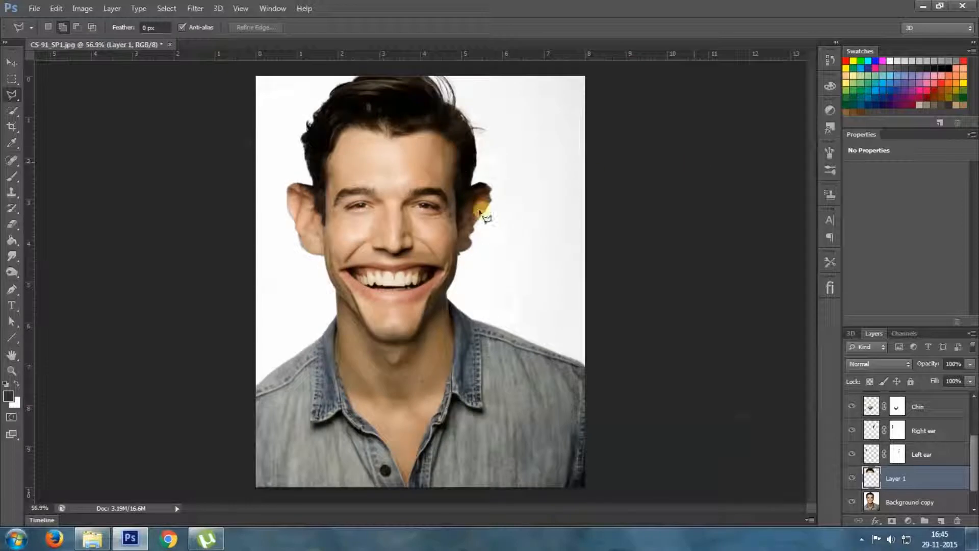
scroll(429, 209, "down", 1)
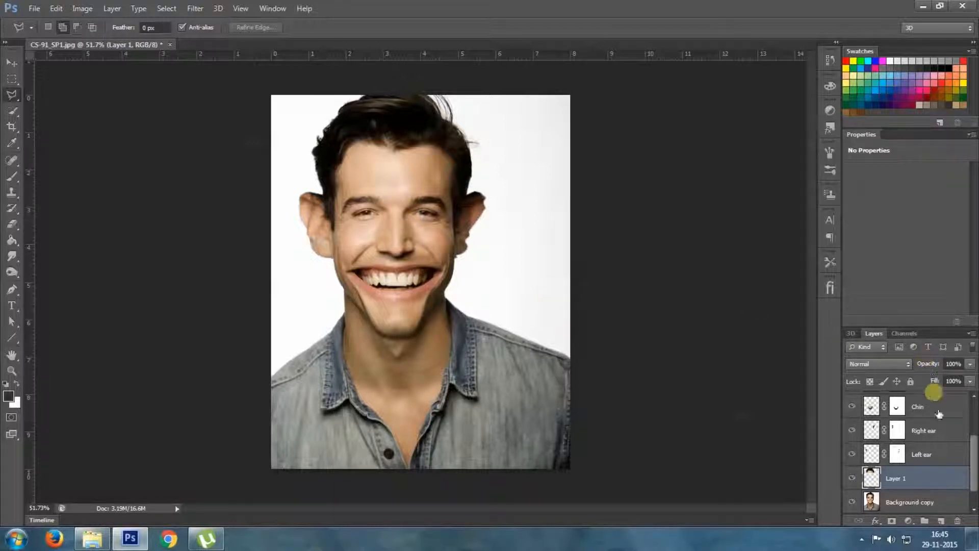
scroll(937, 408, "up", 3)
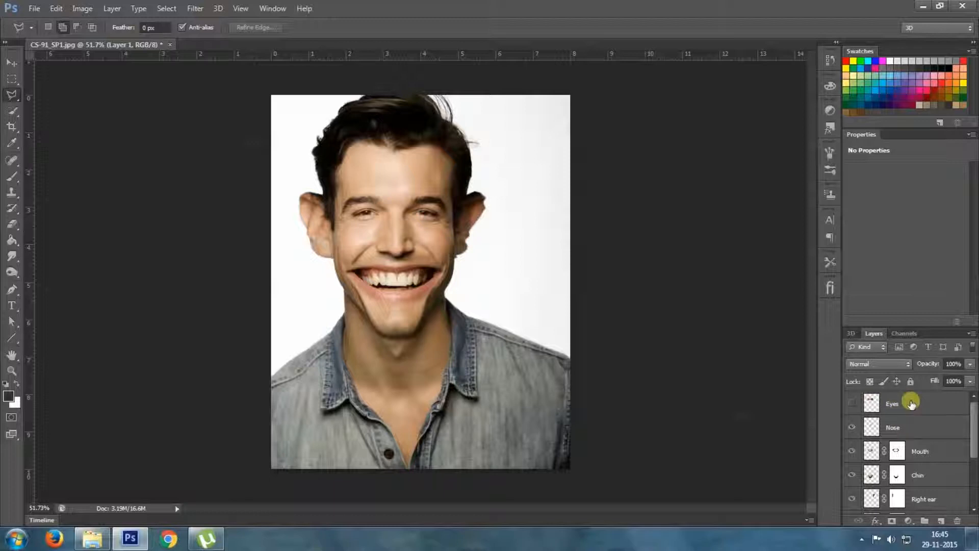
left_click(913, 433)
scroll(937, 442, "down", 4)
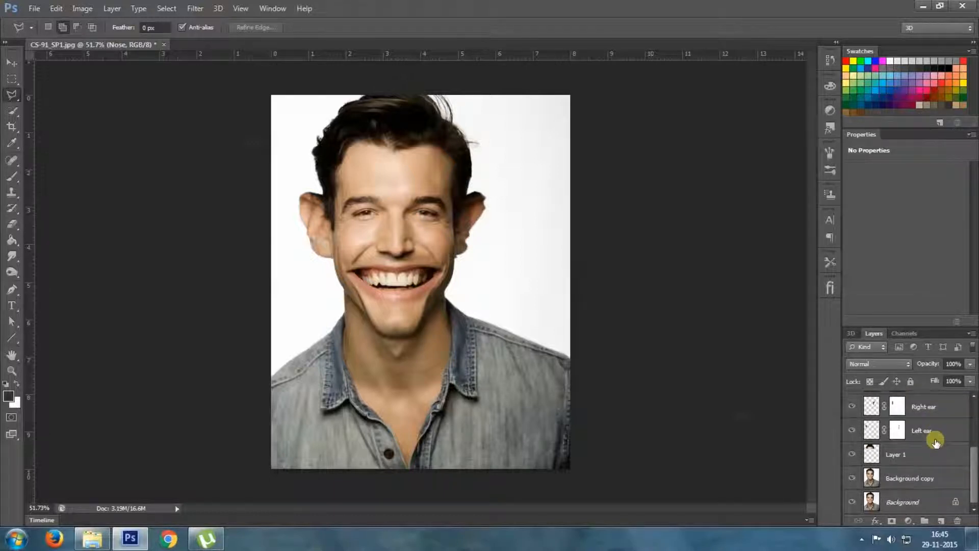
scroll(937, 442, "up", 4)
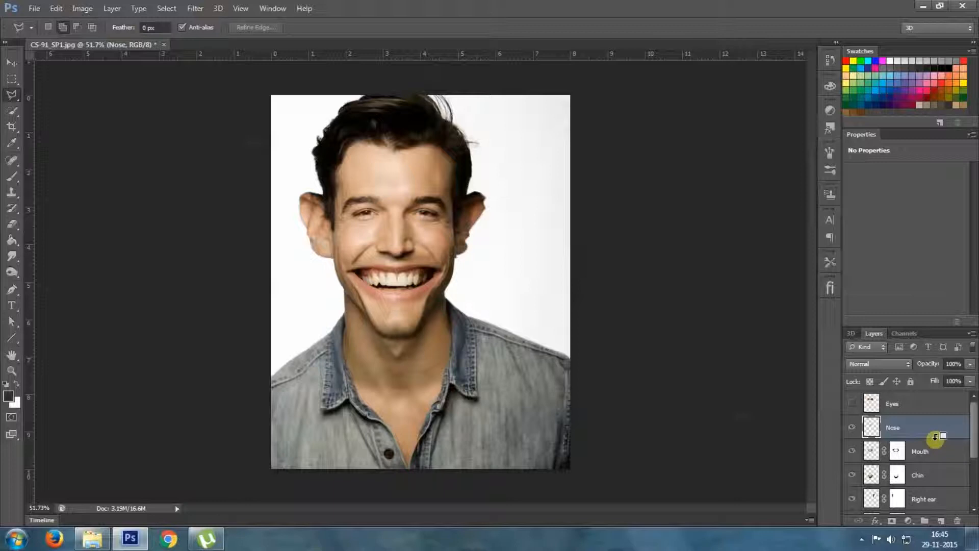
key("ctrl+shift+alt+e")
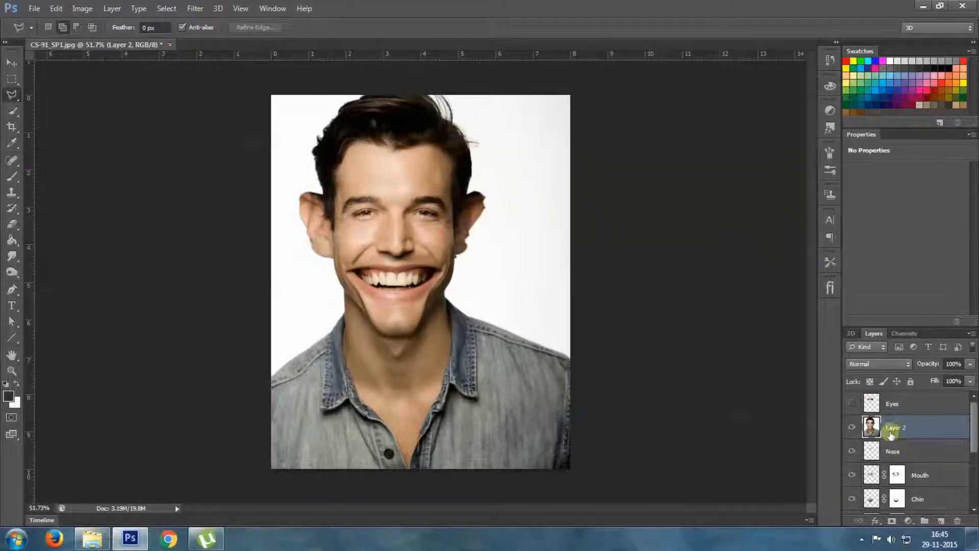
Hide every layer except the new merged layer and keep the merged layer selected
left_click(852, 452)
left_click(852, 495)
scroll(852, 492, "down", 2)
left_click(852, 475)
left_click(852, 501)
scroll(853, 497, "down", 2)
left_click(852, 475)
left_click(851, 499)
scroll(852, 489, "down", 1)
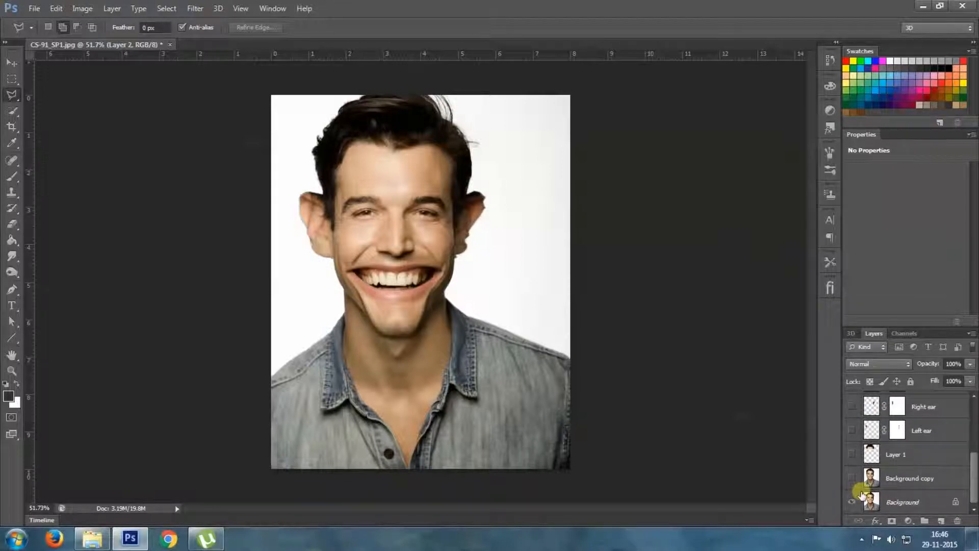
scroll(879, 490, "up", 5)
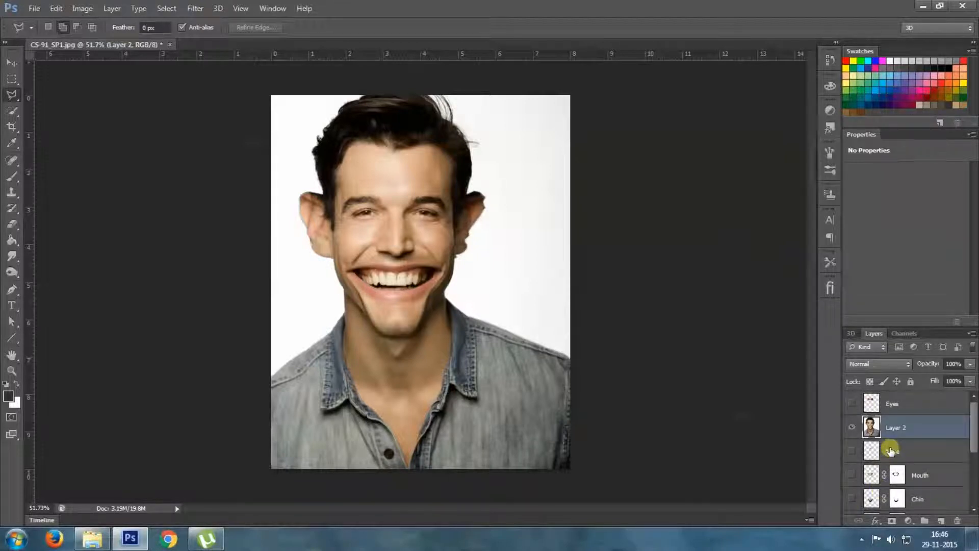
left_click(853, 429)
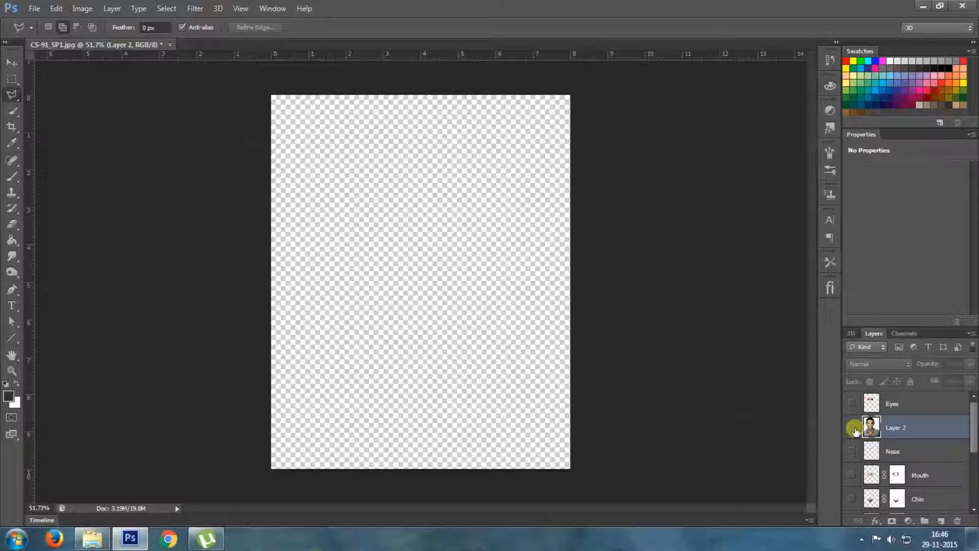
left_click(853, 428)
left_click(918, 430)
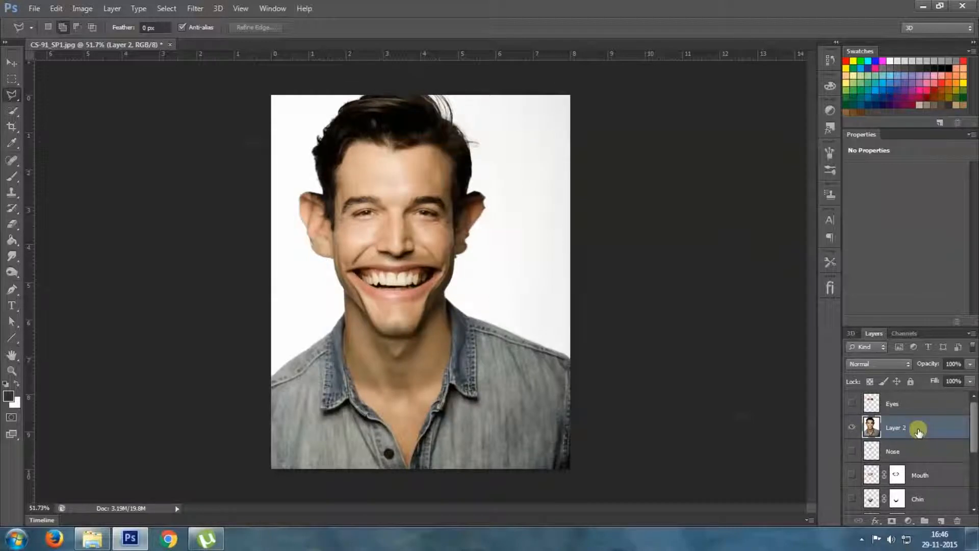
In the Liquify filter, push the temples inward and the cheeks outward with Forward Warp at brush size 250
left_click(196, 9)
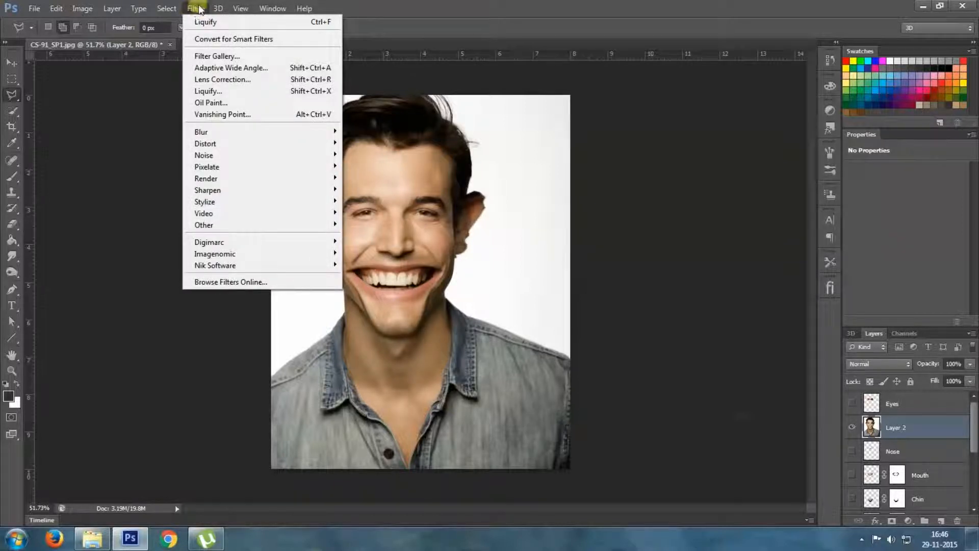
left_click(211, 90)
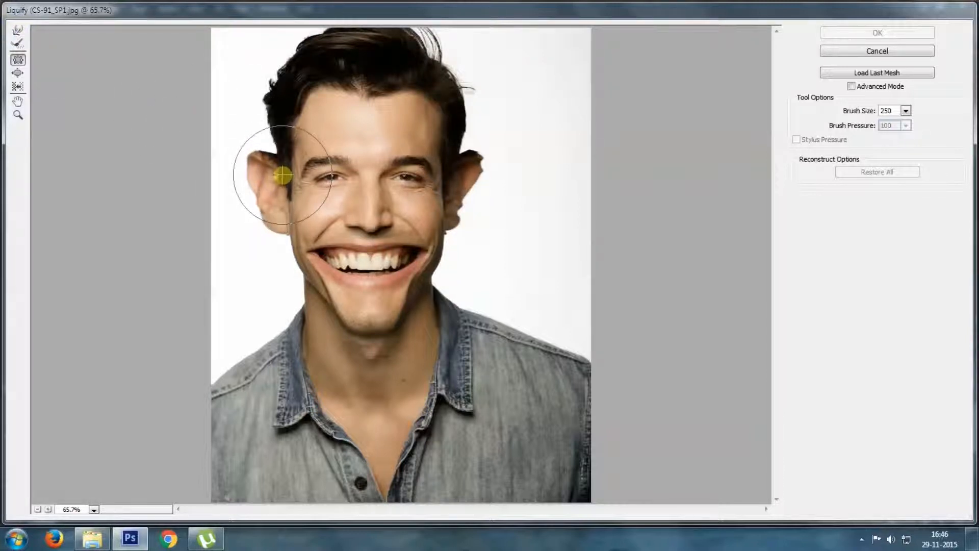
left_click_drag(286, 172, 284, 170)
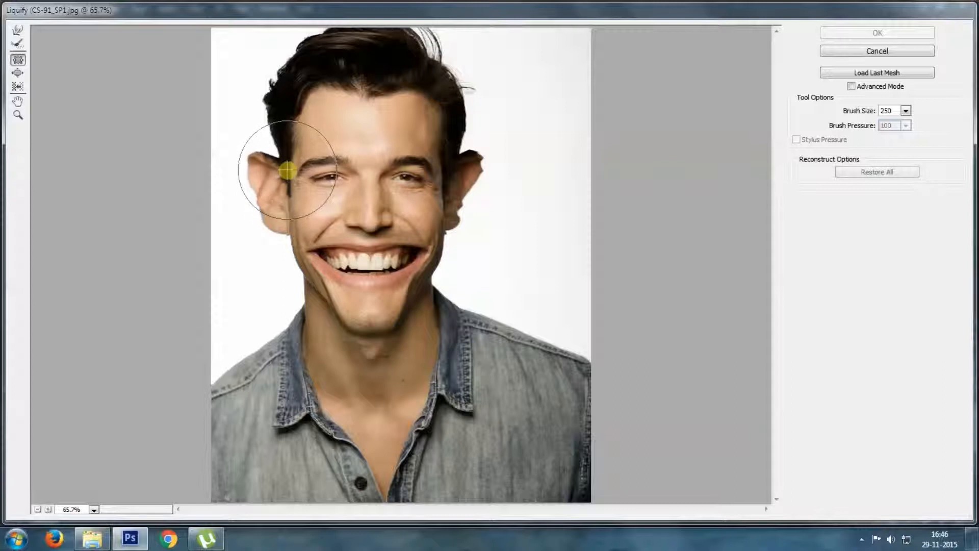
key("ctrl+z")
left_click(17, 31)
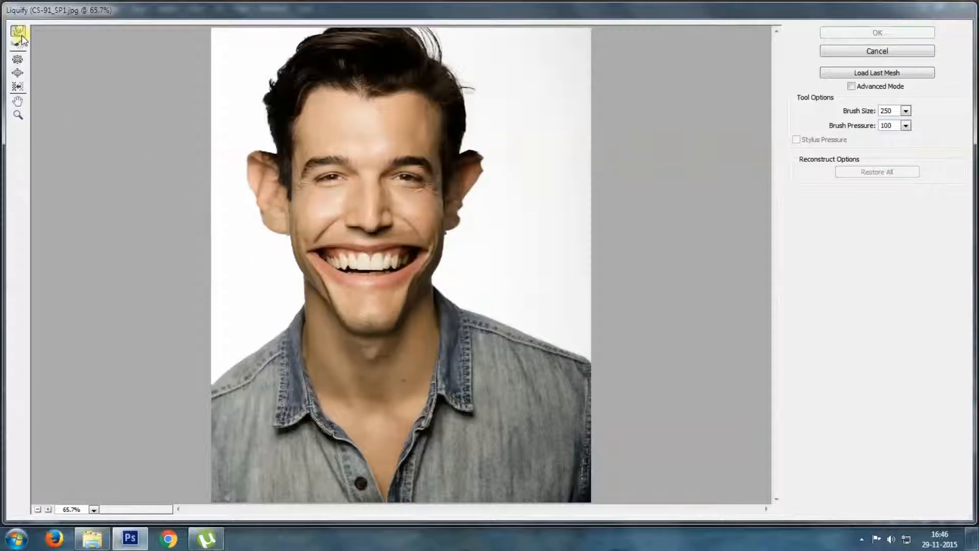
left_click(291, 174)
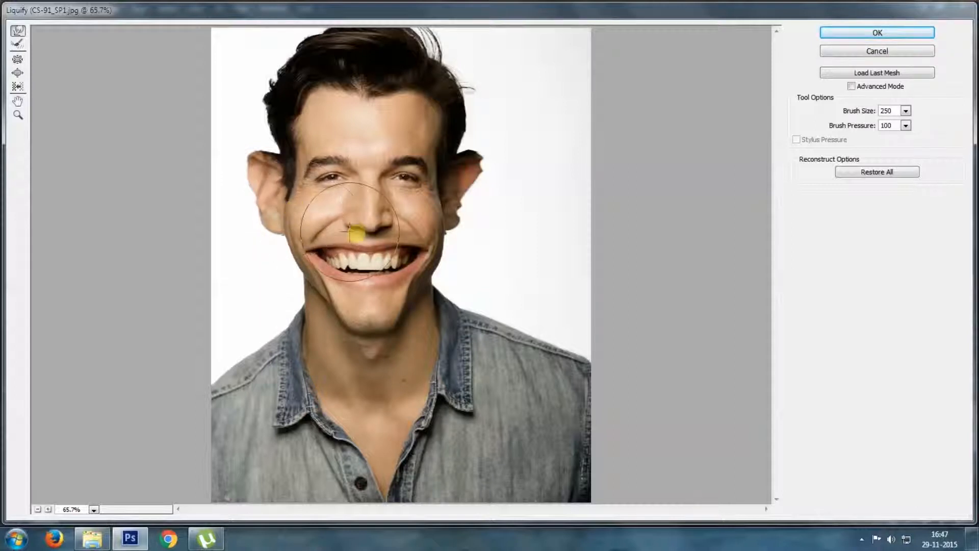
left_click_drag(437, 216, 443, 216)
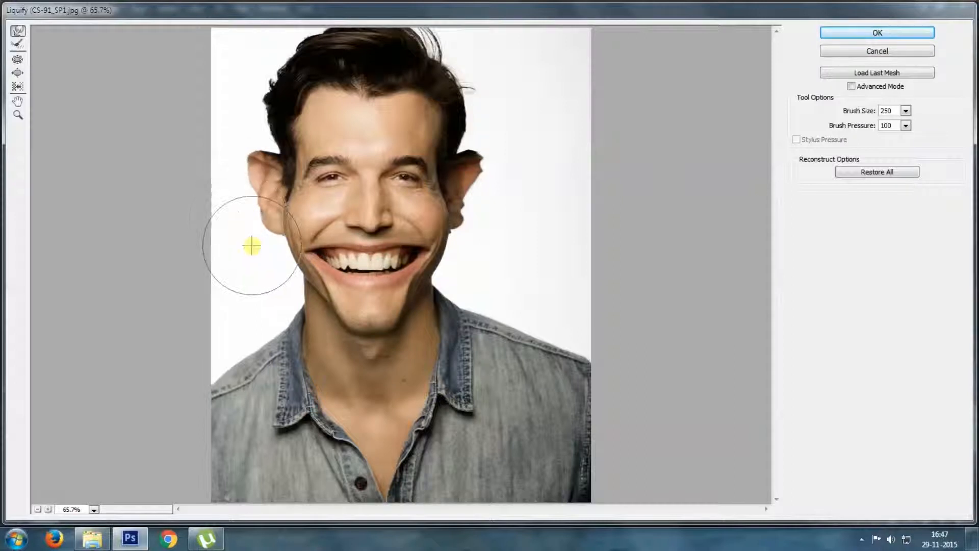
Reduce the warp brush to size 150, reshape the ear on the picture's left side, and push both neck sides inward
key("bracketleft")
key("bracketleft")
key("bracketleft")
left_click_drag(250, 197, 254, 198)
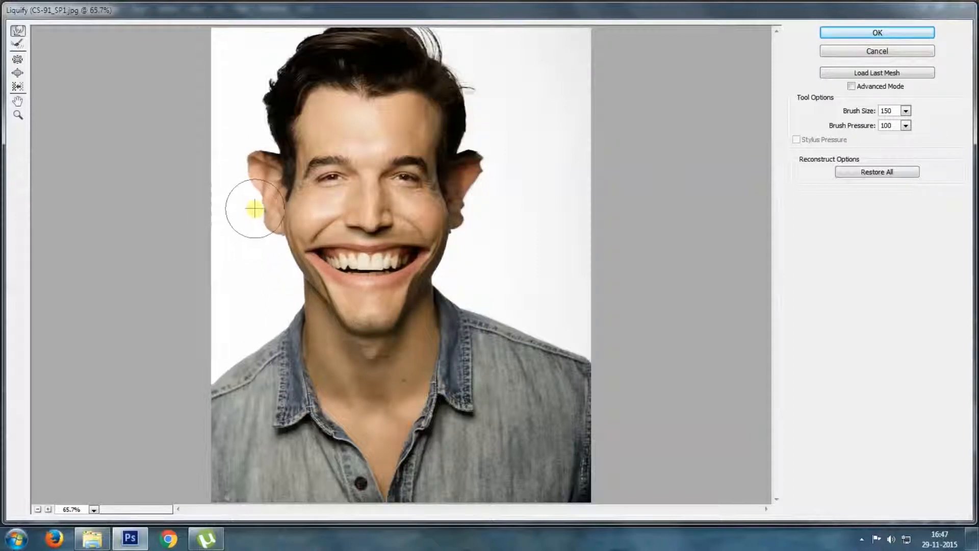
left_click_drag(272, 221, 269, 224)
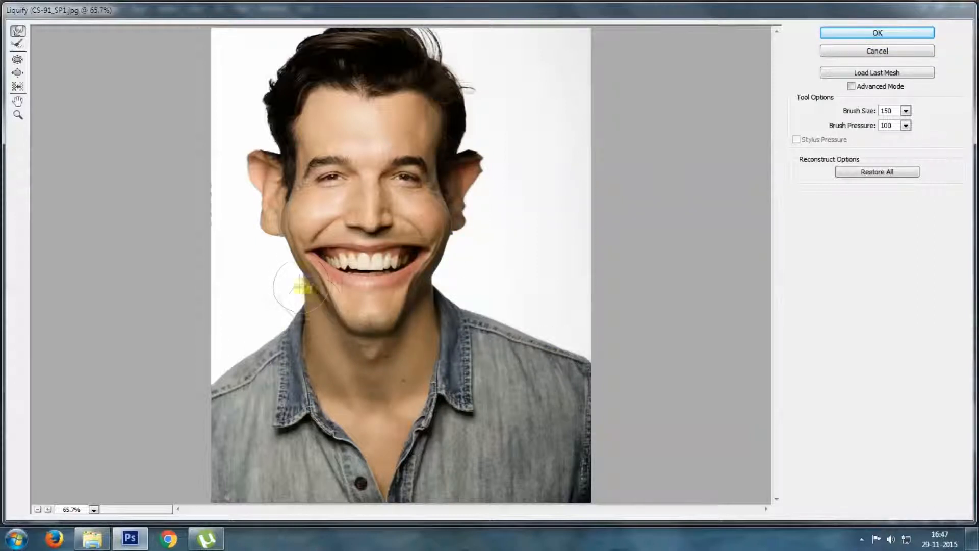
left_click_drag(293, 299, 301, 307)
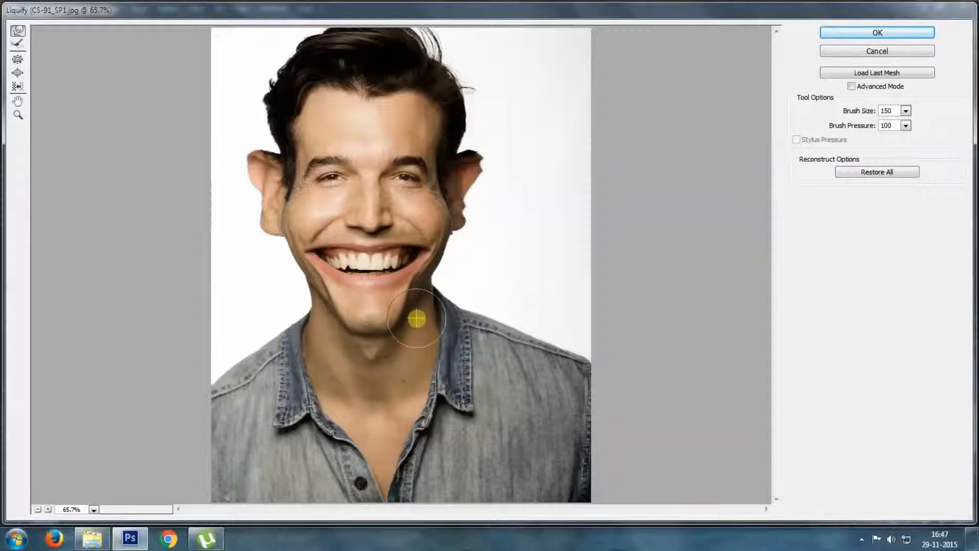
mouse_move(467, 295)
left_mouse_down()
mouse_move(462, 304)
mouse_move(446, 294)
mouse_move(444, 308)
left_mouse_up()
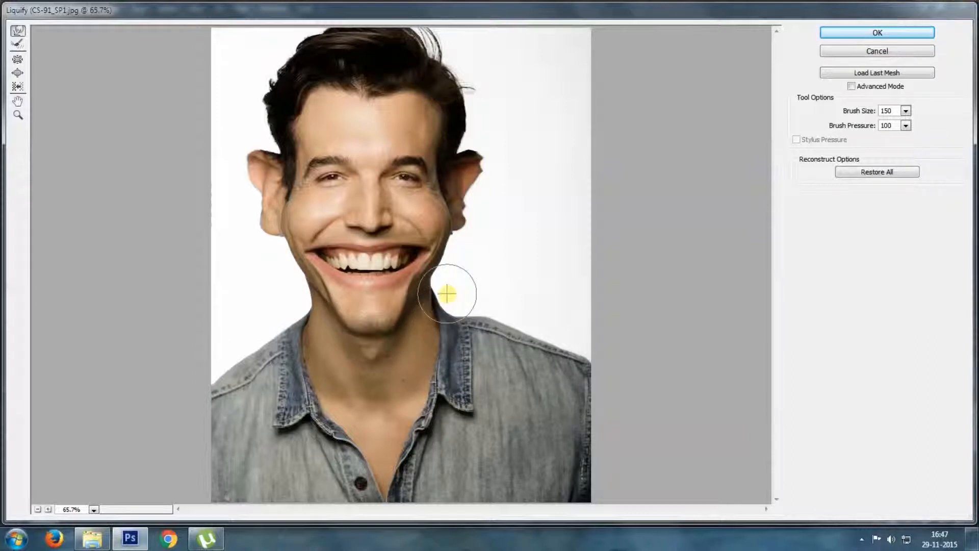
Enlarge the warp brush to size 200, reshape the neck and shoulder lines, and push both sides of the hair outward
key("bracketright")
key("bracketright")
key("bracketright")
key("bracketright")
key("bracketright")
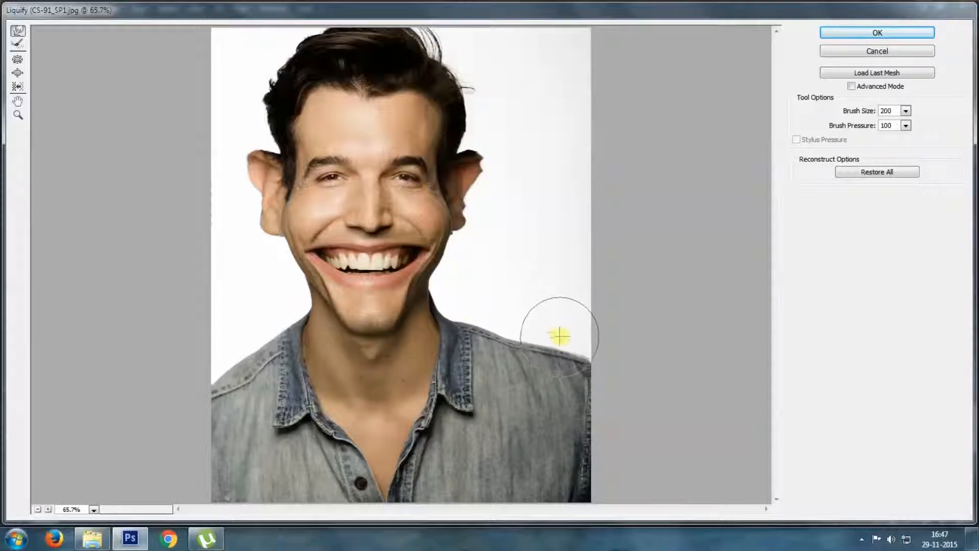
mouse_move(270, 332)
left_mouse_down()
mouse_move(277, 307)
mouse_move(259, 333)
mouse_move(227, 334)
mouse_move(226, 348)
mouse_move(256, 350)
mouse_move(261, 318)
mouse_move(272, 329)
mouse_move(220, 336)
mouse_move(243, 347)
mouse_move(214, 362)
mouse_move(220, 369)
mouse_move(257, 352)
mouse_move(277, 309)
mouse_move(283, 320)
mouse_move(304, 310)
left_mouse_up()
mouse_move(453, 335)
left_mouse_down()
mouse_move(441, 308)
mouse_move(483, 286)
mouse_move(499, 313)
left_mouse_up()
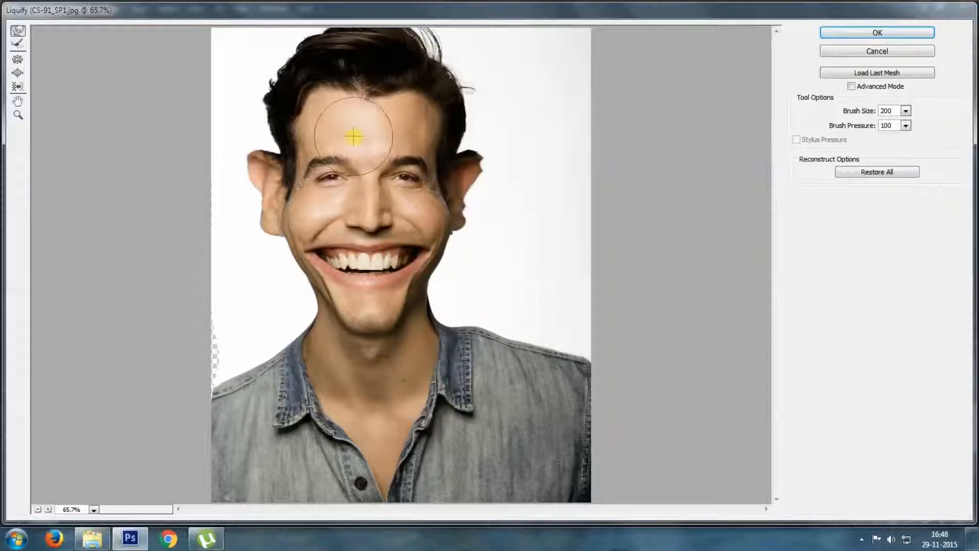
mouse_move(300, 91)
left_mouse_down()
mouse_move(270, 70)
mouse_move(286, 56)
left_mouse_up()
mouse_move(427, 51)
left_mouse_down()
mouse_move(432, 45)
mouse_move(438, 74)
mouse_move(461, 79)
mouse_move(472, 98)
left_mouse_up()
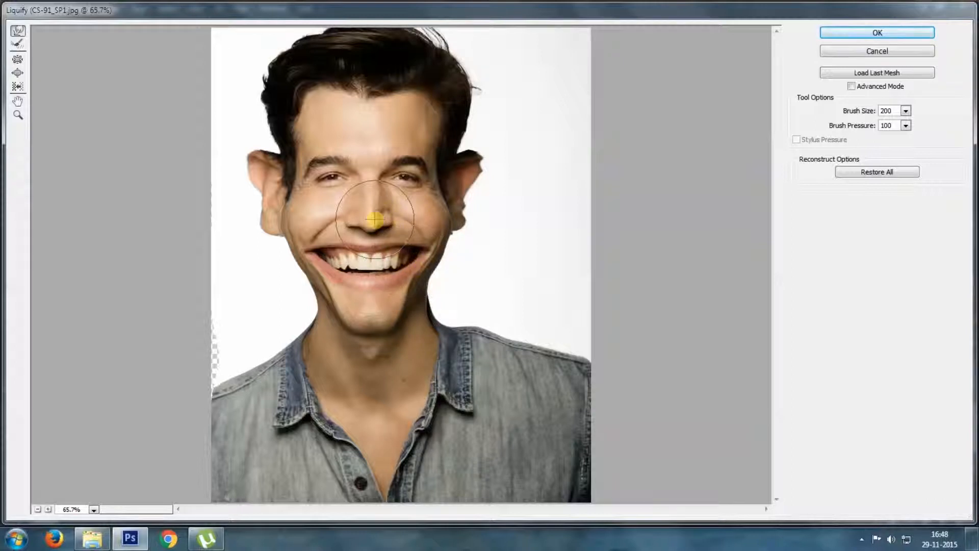
Try to enlarge the nose with the Bloat tool at brush size 200
left_click(18, 74)
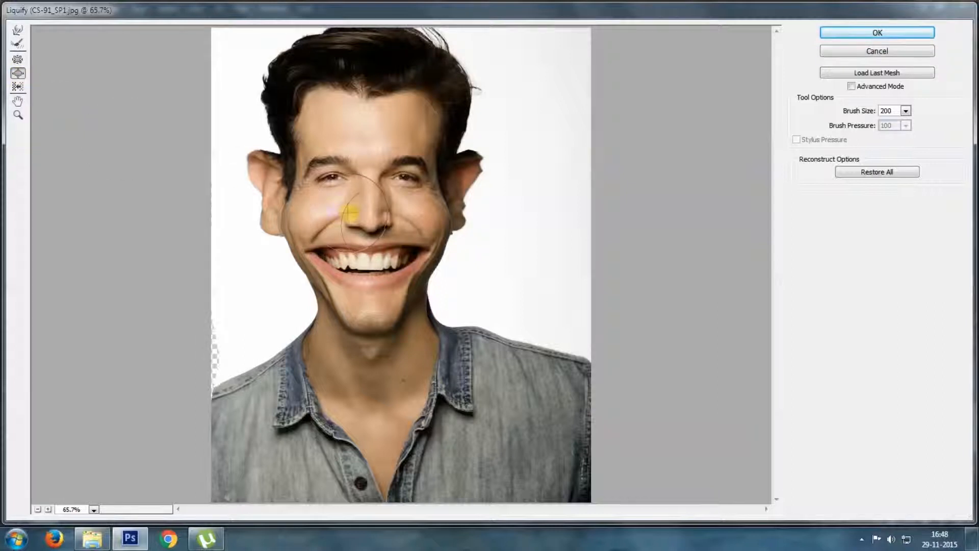
left_click(371, 220)
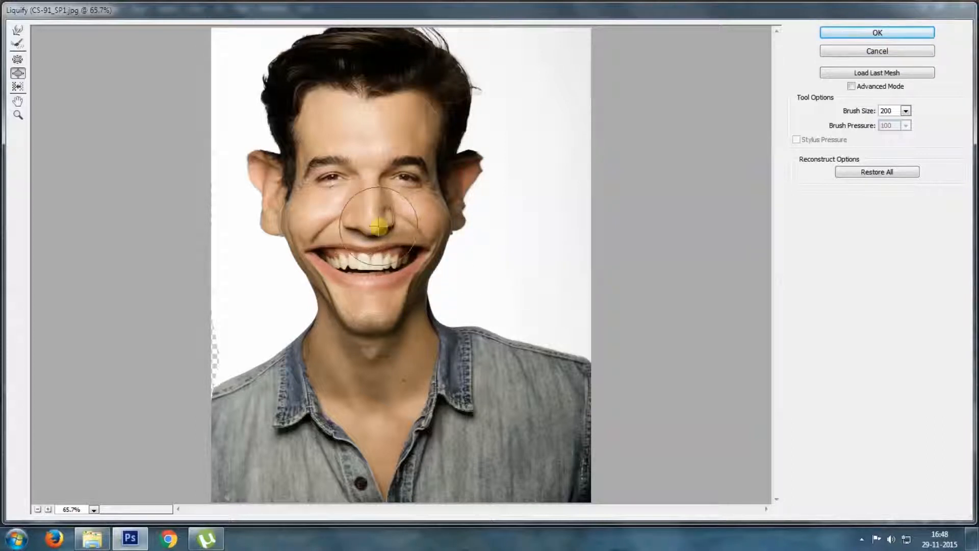
left_click(372, 219)
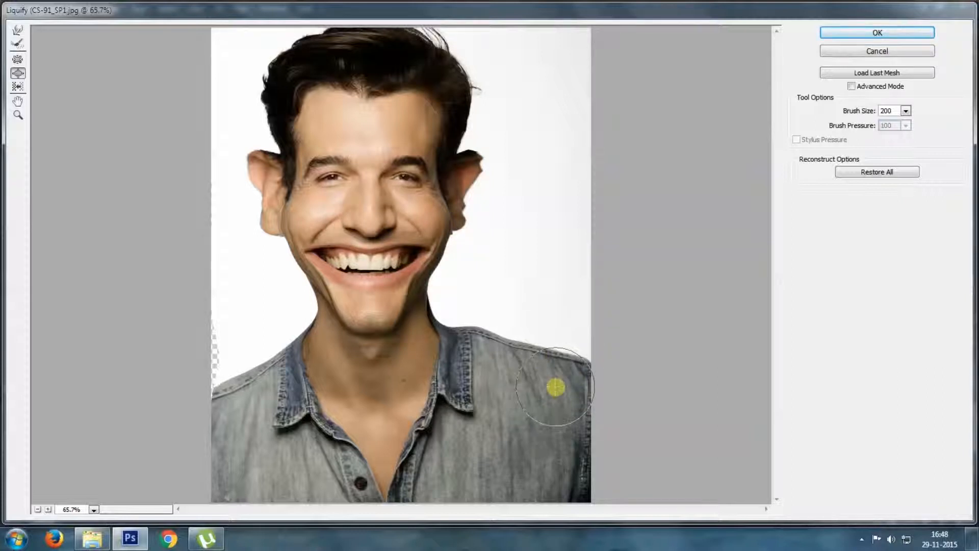
Refine the nose with the Pucker and Bloat tools at brush size 200, and apply the Liquify filter
left_click(18, 60)
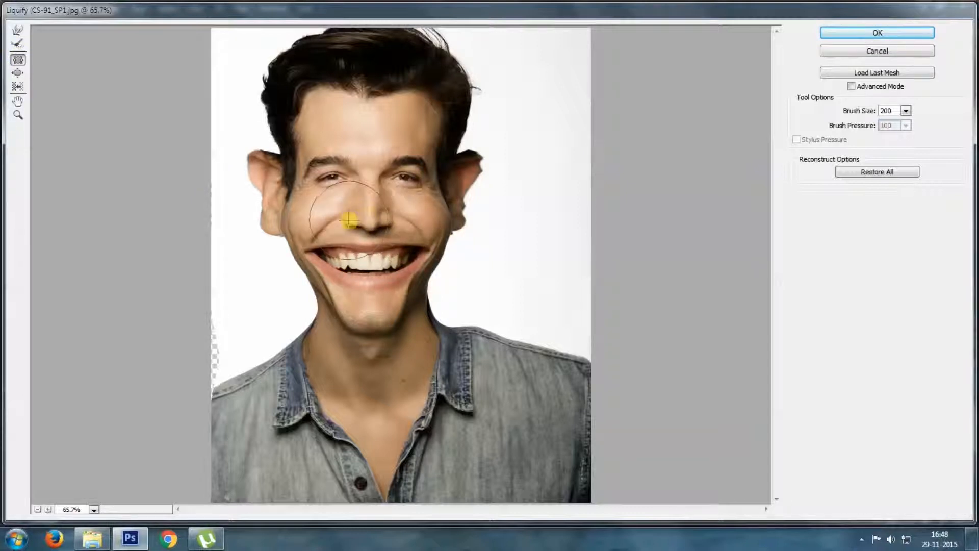
left_click_drag(352, 222, 371, 212)
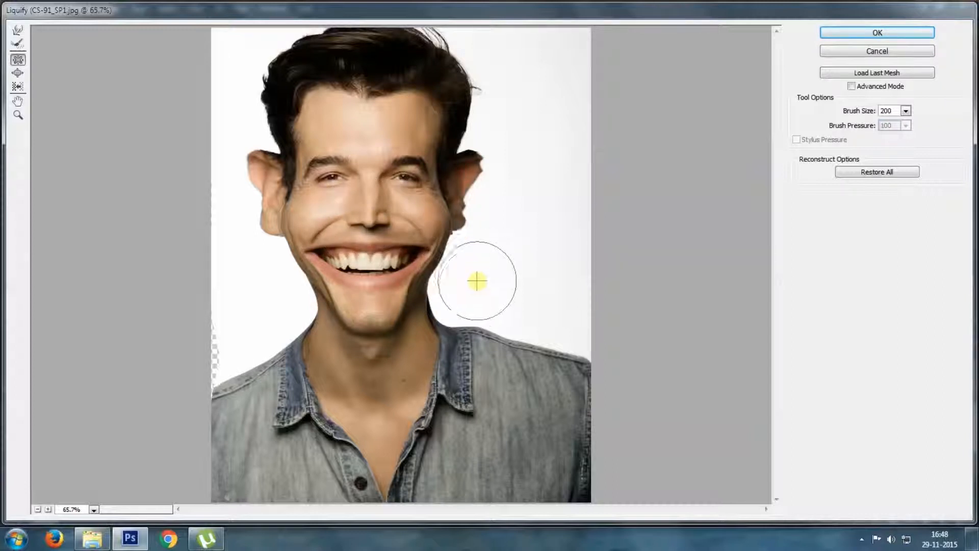
left_click(18, 75)
left_click(371, 220)
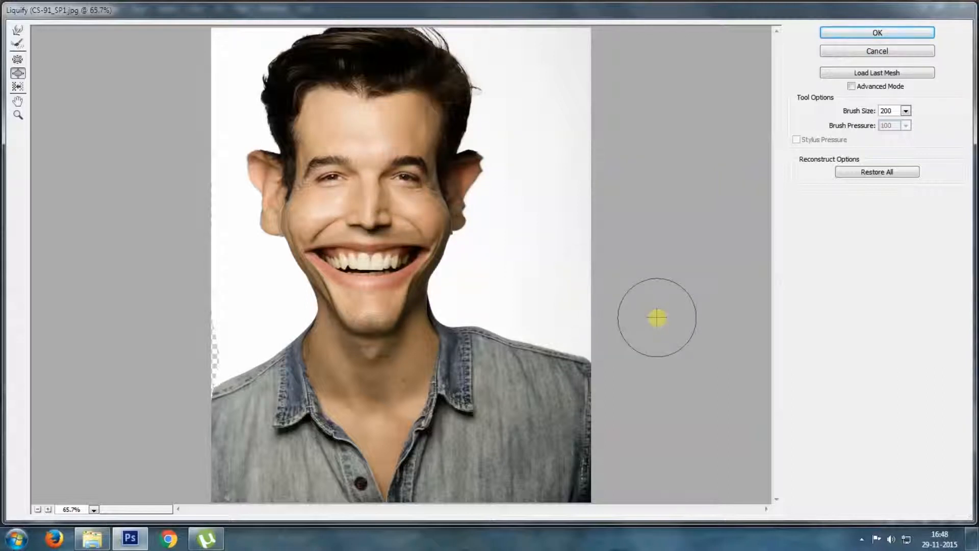
left_click(367, 216)
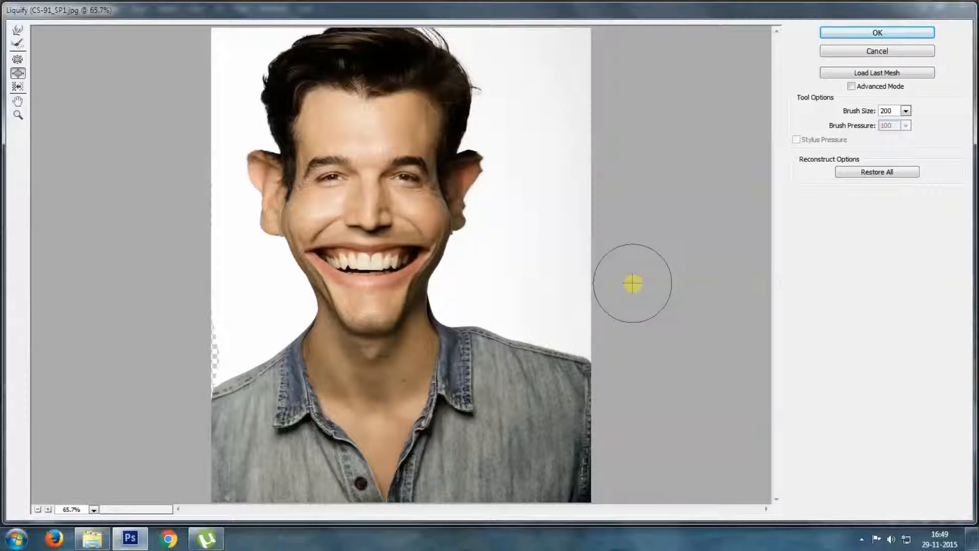
left_click(875, 34)
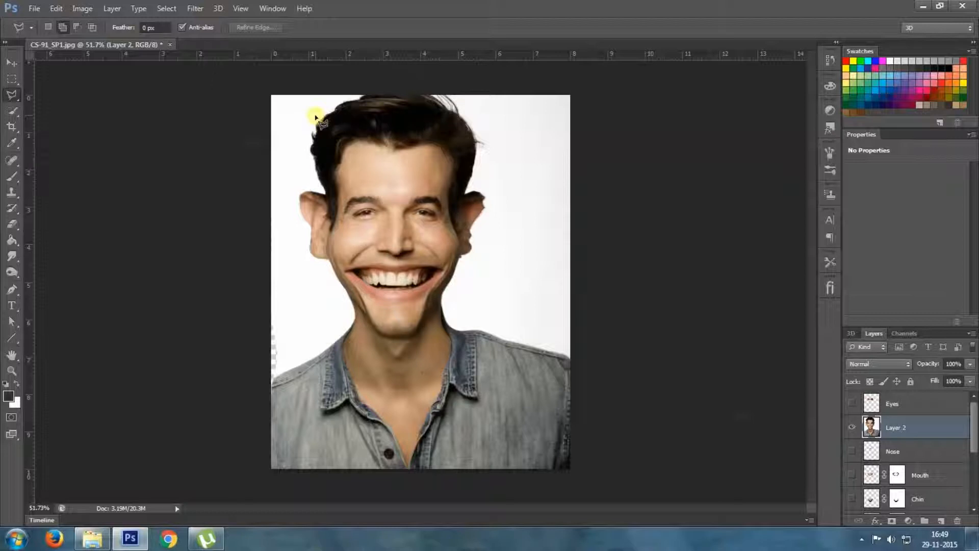
Apply the Oil Paint filter to Layer 2 with Stylization 3.12, Cleanliness 0.5 and Shine 0
left_click(195, 8)
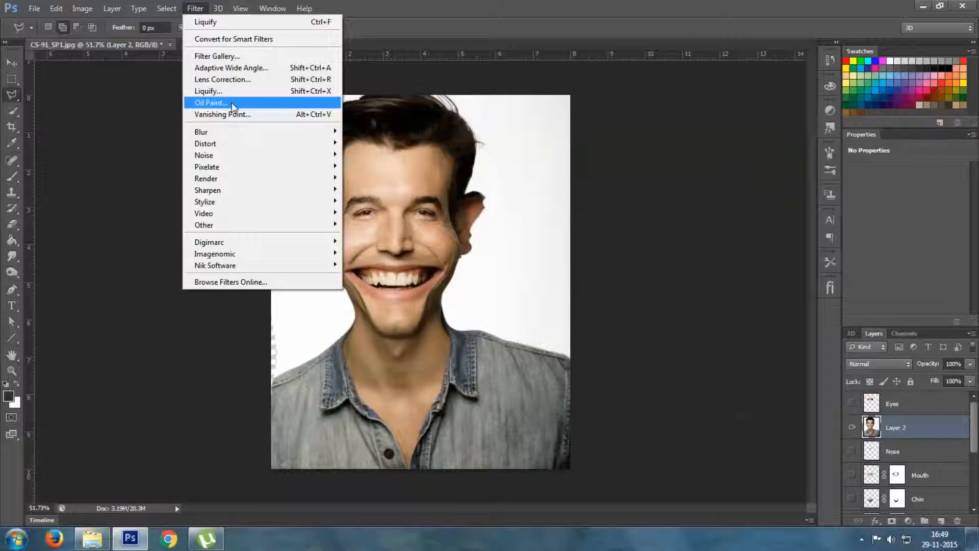
left_click(210, 103)
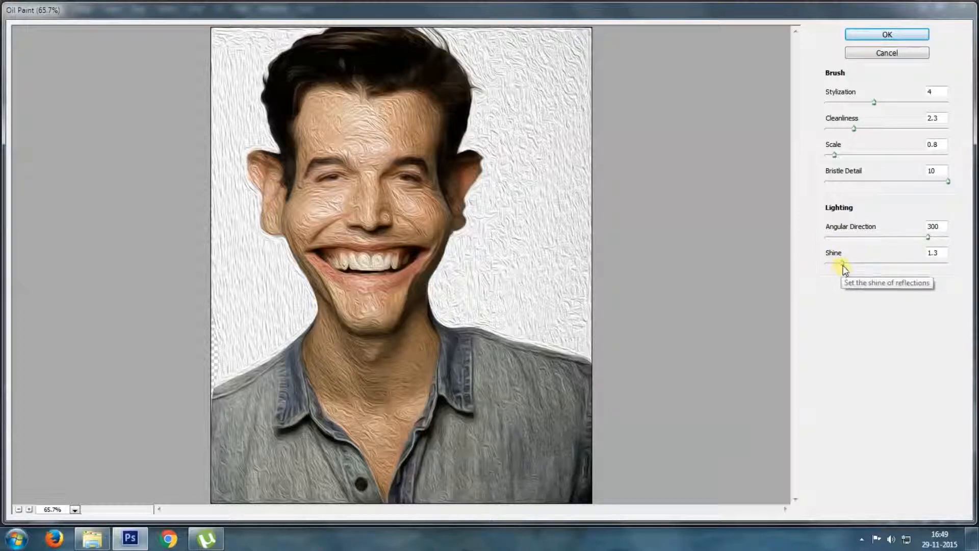
left_click_drag(842, 263, 821, 264)
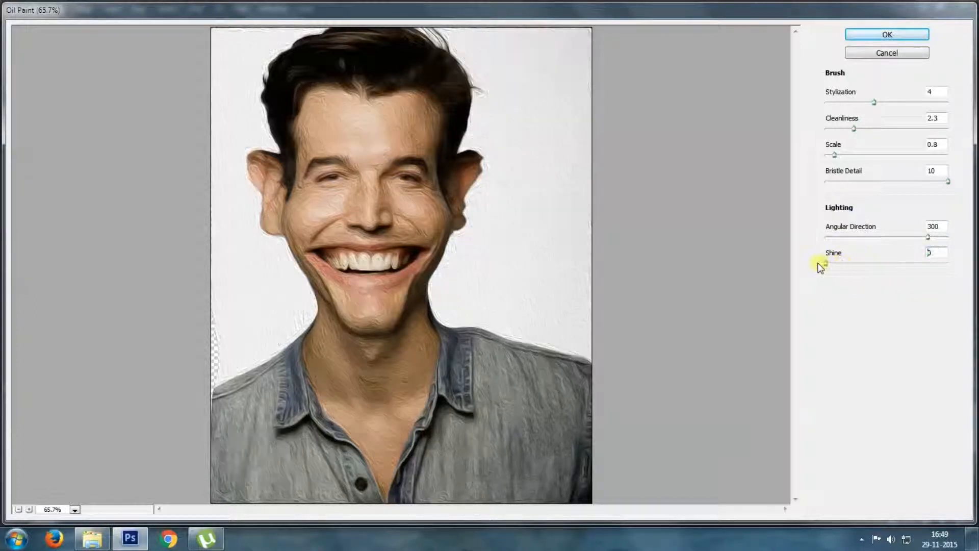
left_click(863, 102)
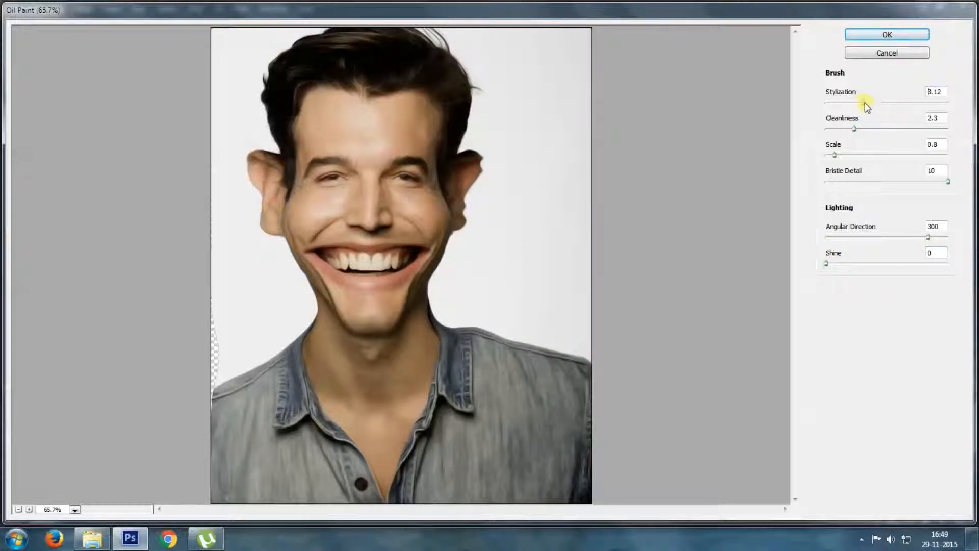
left_click(844, 130)
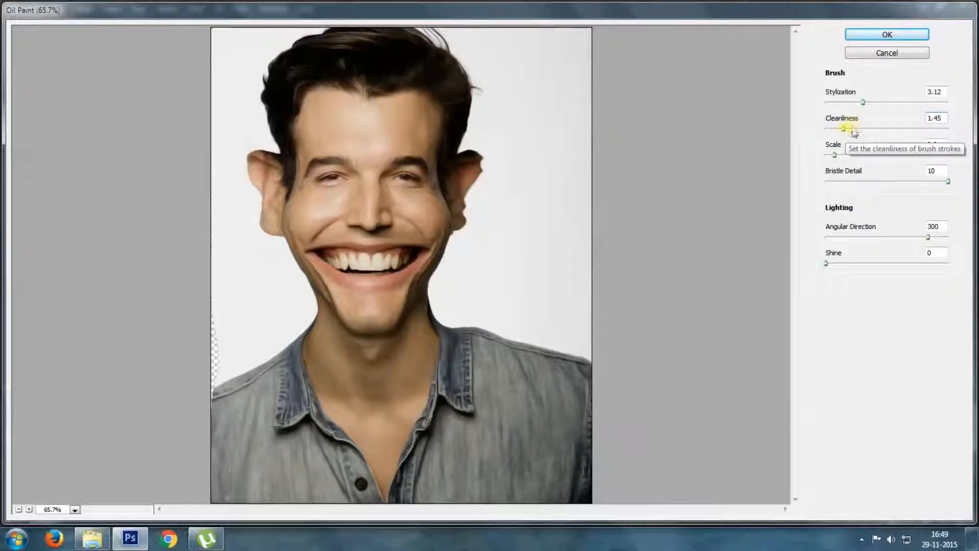
left_click_drag(841, 129, 834, 128)
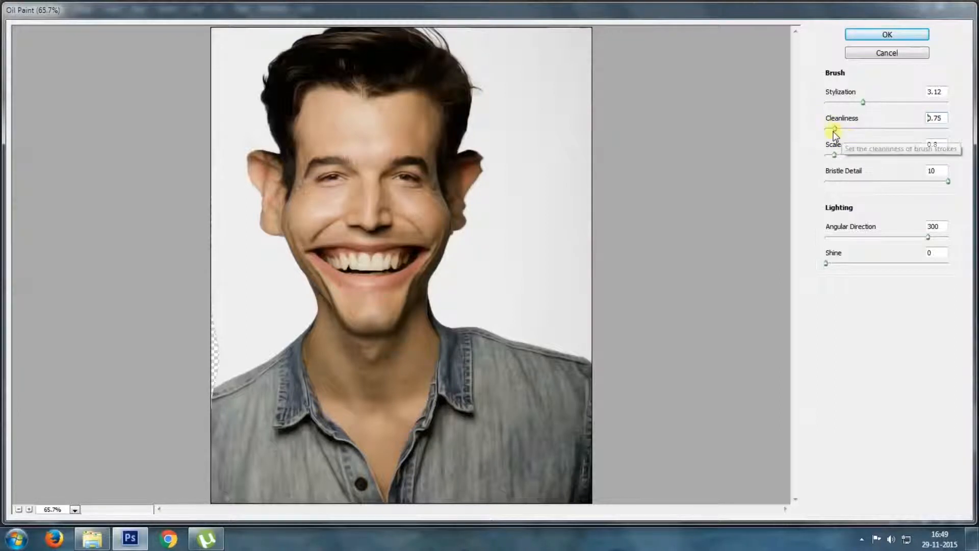
left_click_drag(830, 132, 836, 133)
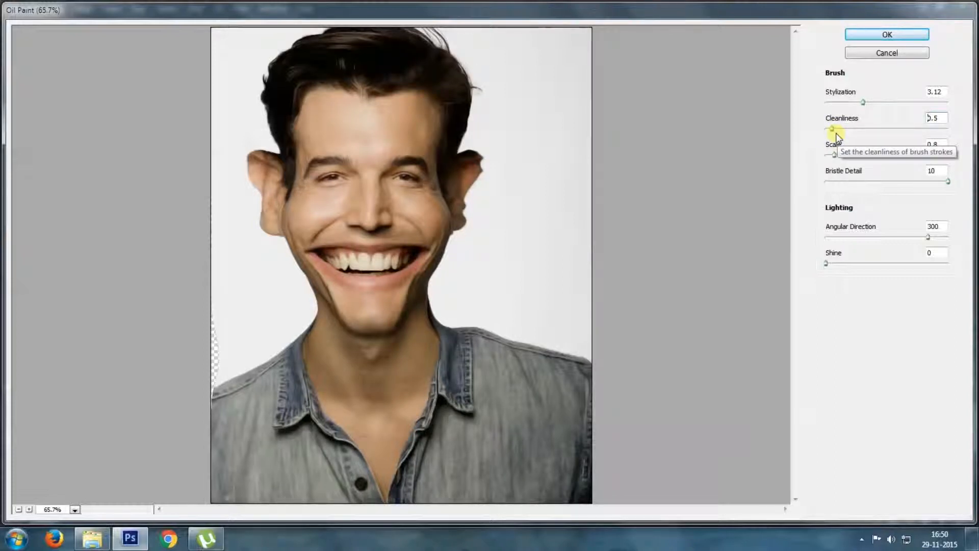
left_click(888, 36)
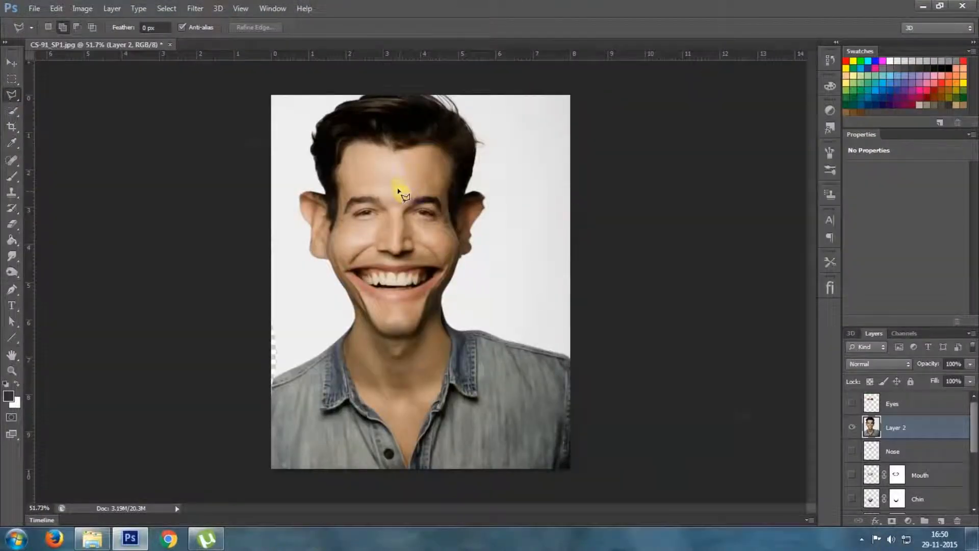
Examine the Oil Paint effect up close on the hair, forehead, eyes and cheeks, and in the full picture
scroll(398, 192, "up", 5)
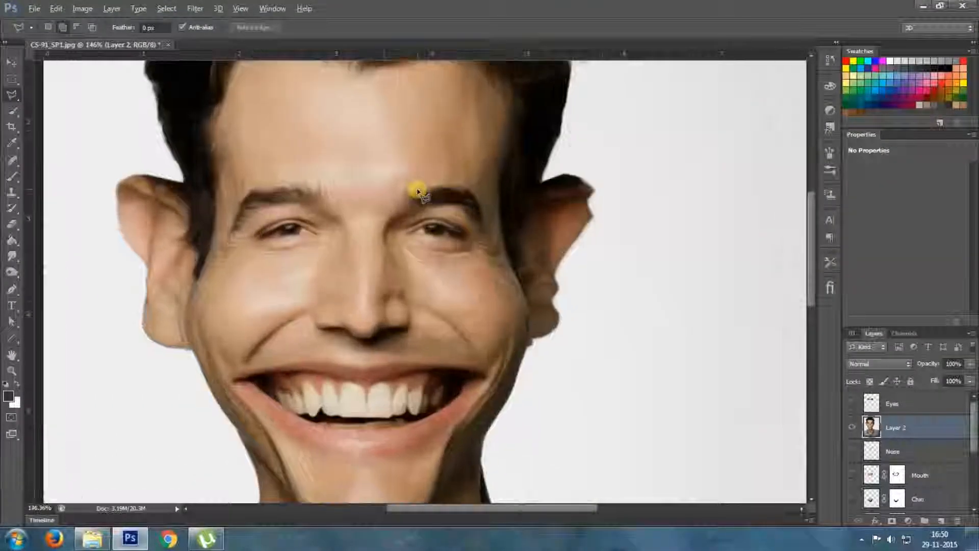
scroll(416, 193, "up", 2)
left_click_drag(372, 135, 417, 306)
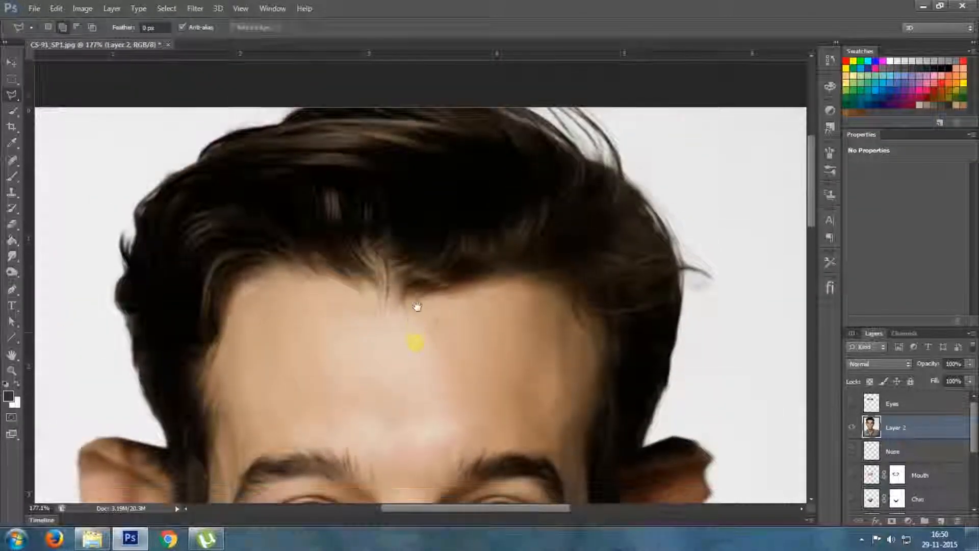
scroll(402, 256, "down", 2)
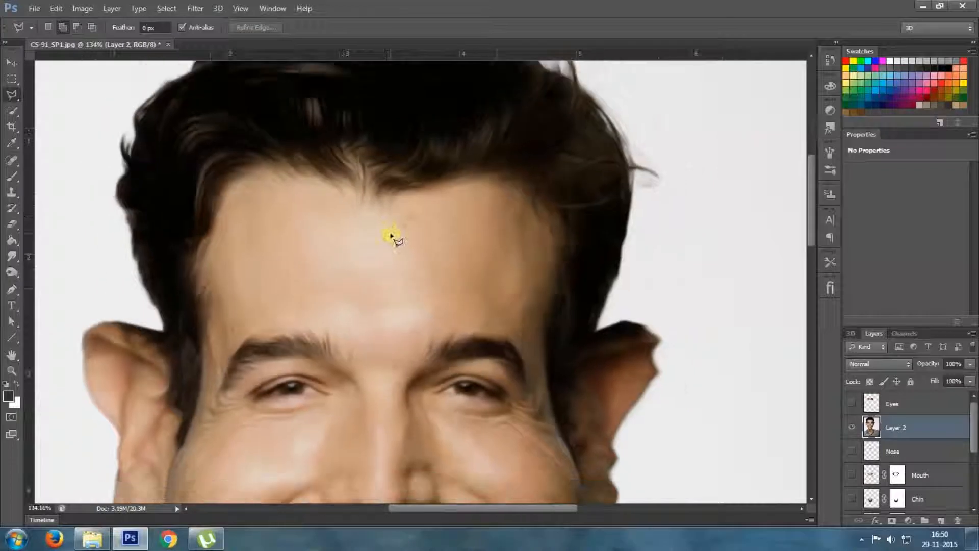
scroll(392, 236, "down", 1)
left_click_drag(411, 334, 384, 254)
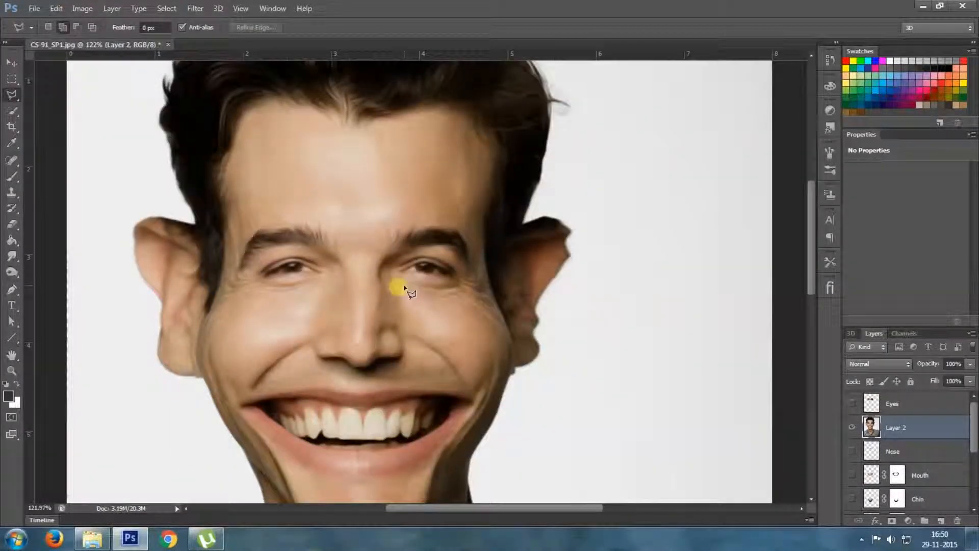
scroll(405, 288, "up", 3)
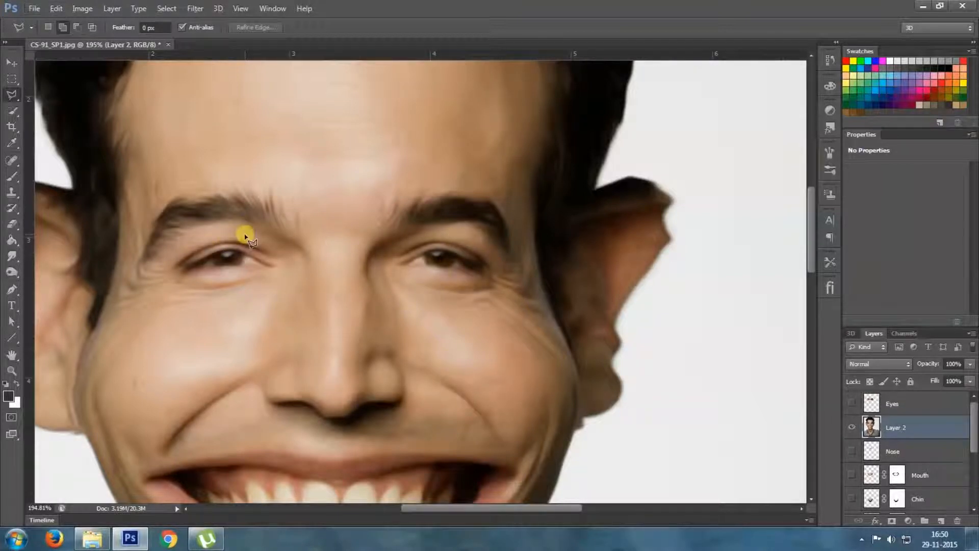
scroll(245, 236, "down", 1)
scroll(318, 279, "down", 4)
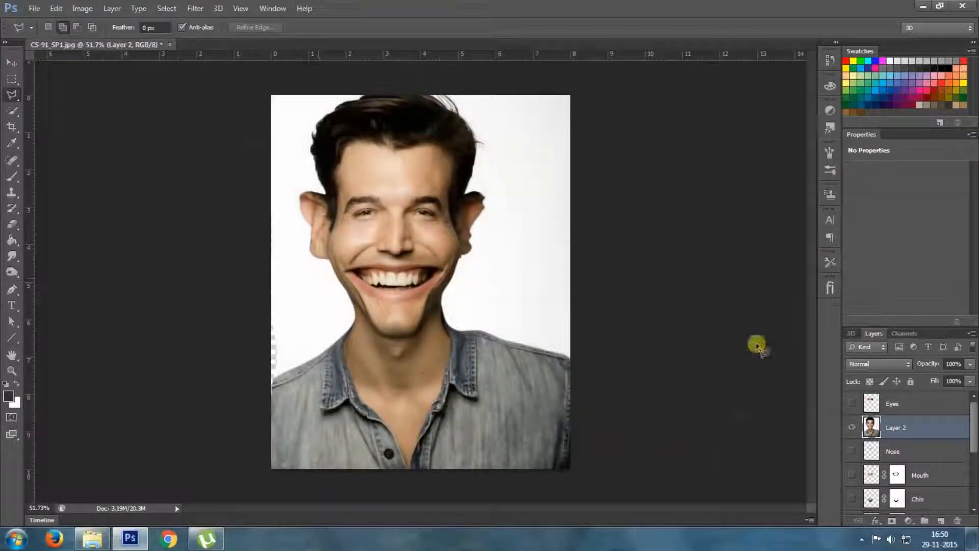
Undo the Oil Paint filter on Layer 2 and check the unfiltered face up close
key("ctrl+plus")
scroll(393, 222, "up", 8)
scroll(394, 222, "down", 8)
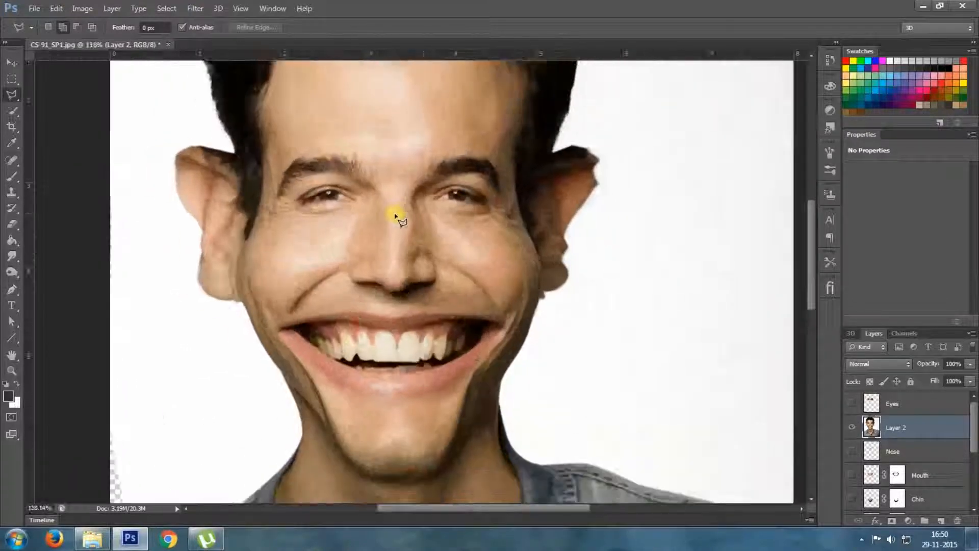
right_click(925, 428)
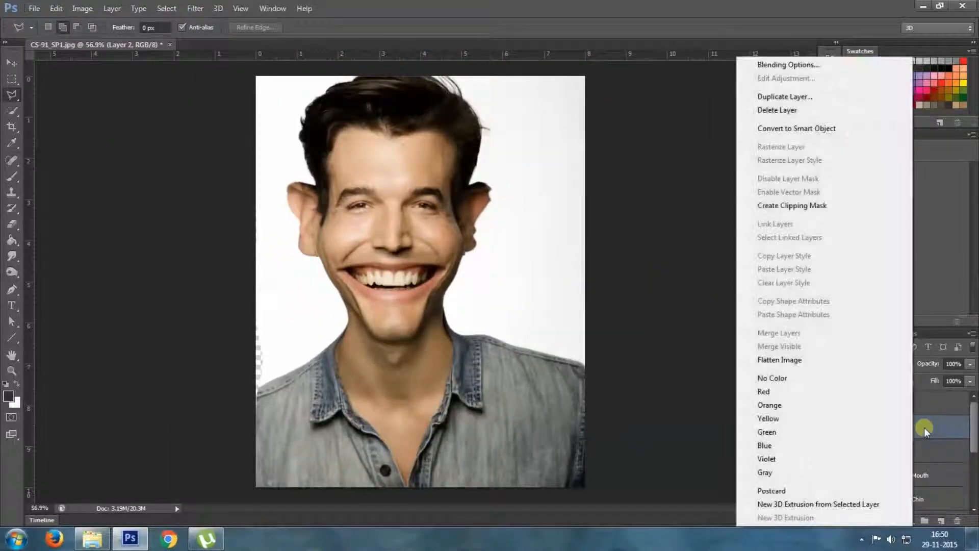
left_click(776, 109)
left_click(516, 202)
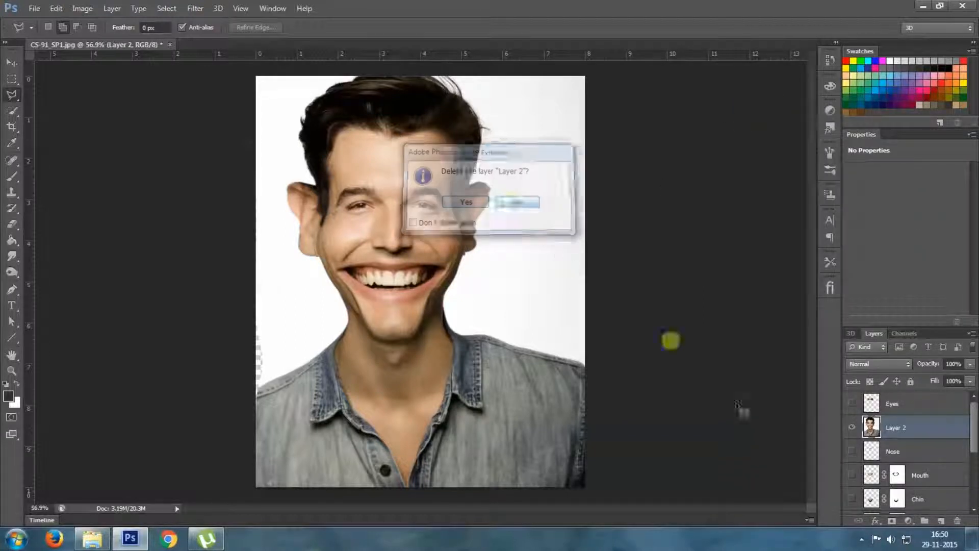
Duplicate Layer 2 as Layer 2 copy and apply Oil Paint to it with Stylization 3.12, Cleanliness 0.5 and Shine 0
right_click(927, 428)
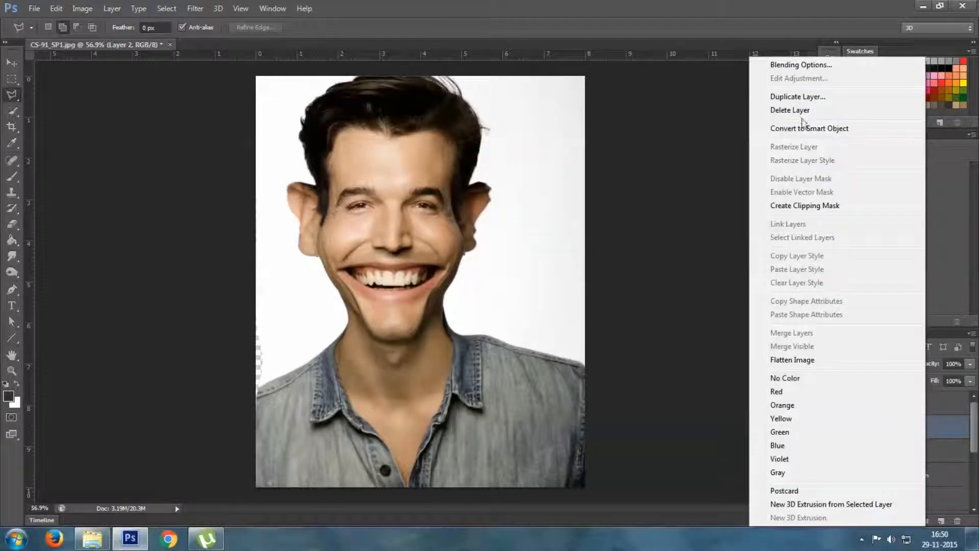
left_click(798, 97)
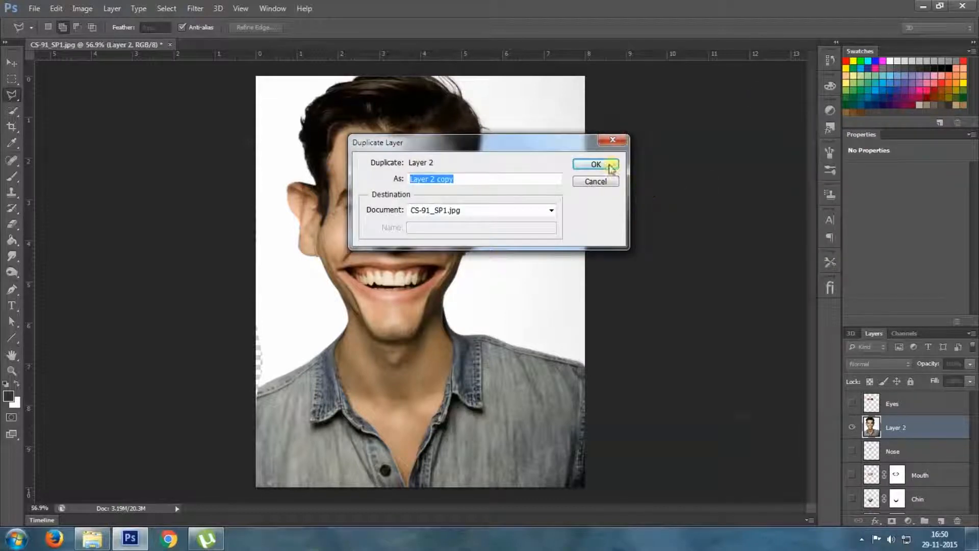
left_click(610, 164)
left_click(196, 8)
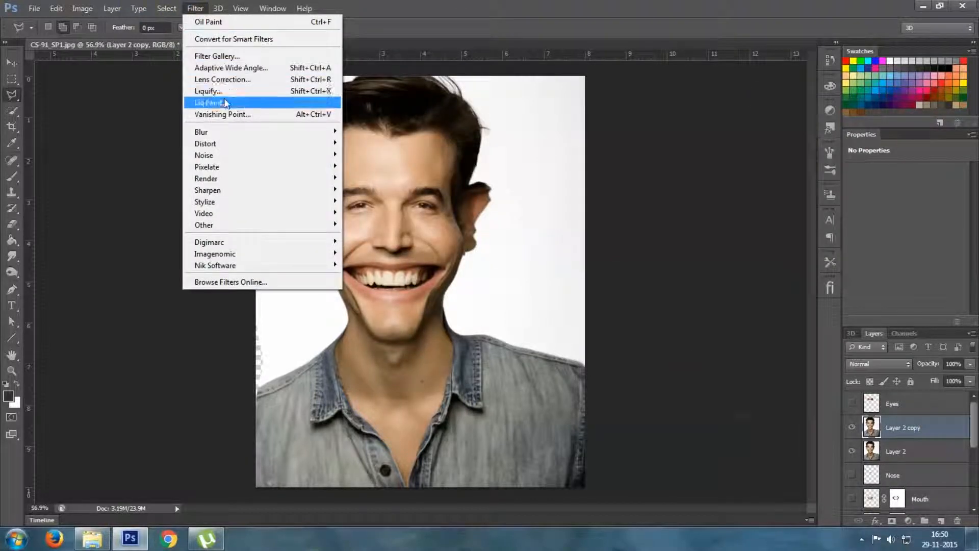
left_click(225, 100)
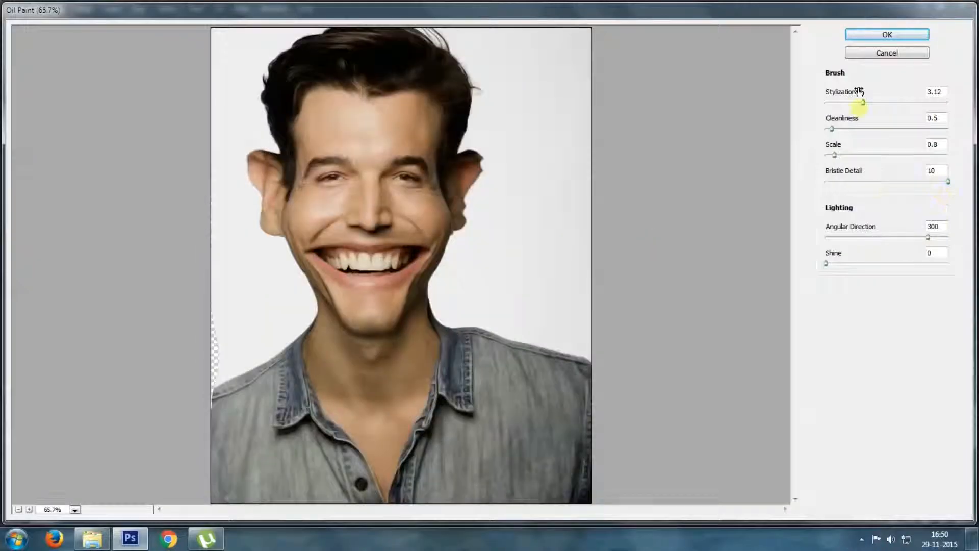
left_click(868, 32)
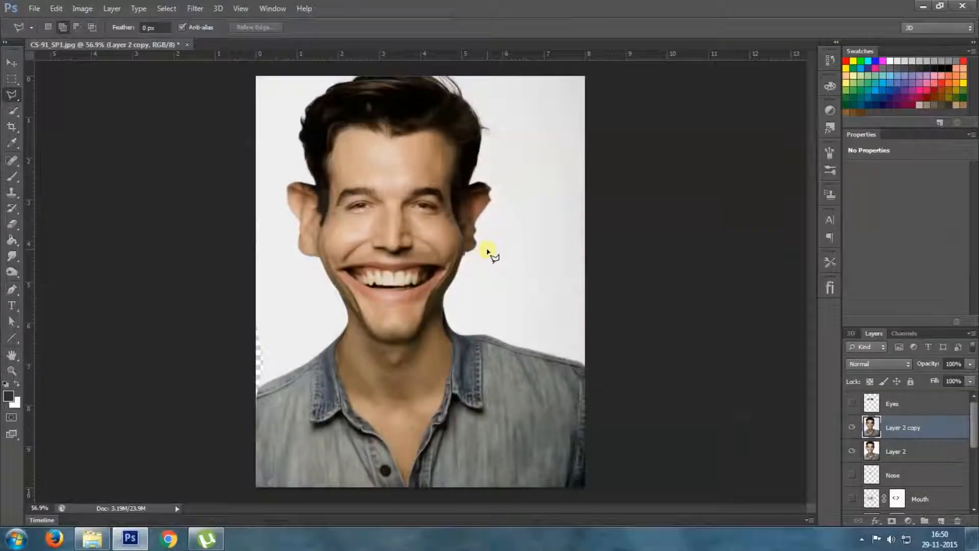
Compare the face with and without the painted copy, and add a layer mask to Layer 2 copy
scroll(428, 205, "up", 5)
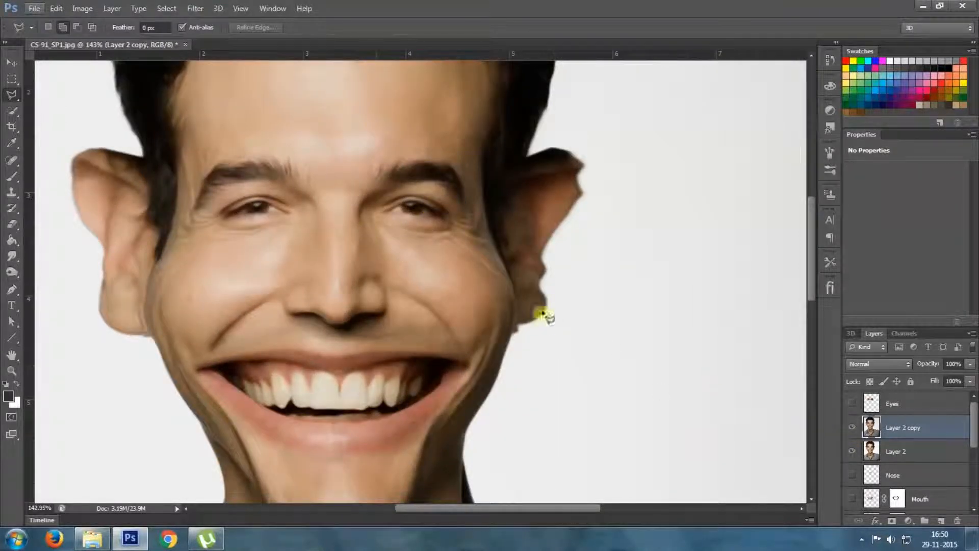
left_click(853, 428)
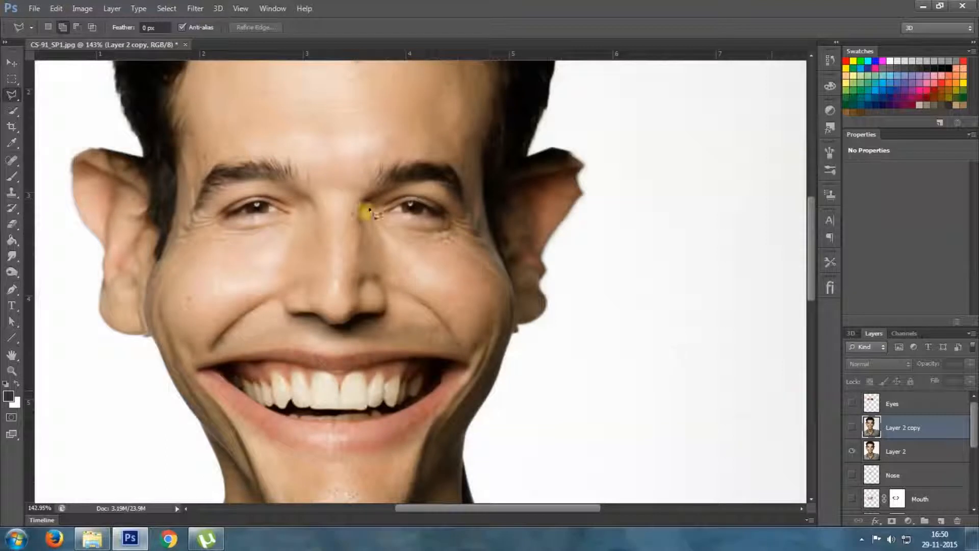
left_click(852, 428)
left_click(892, 521)
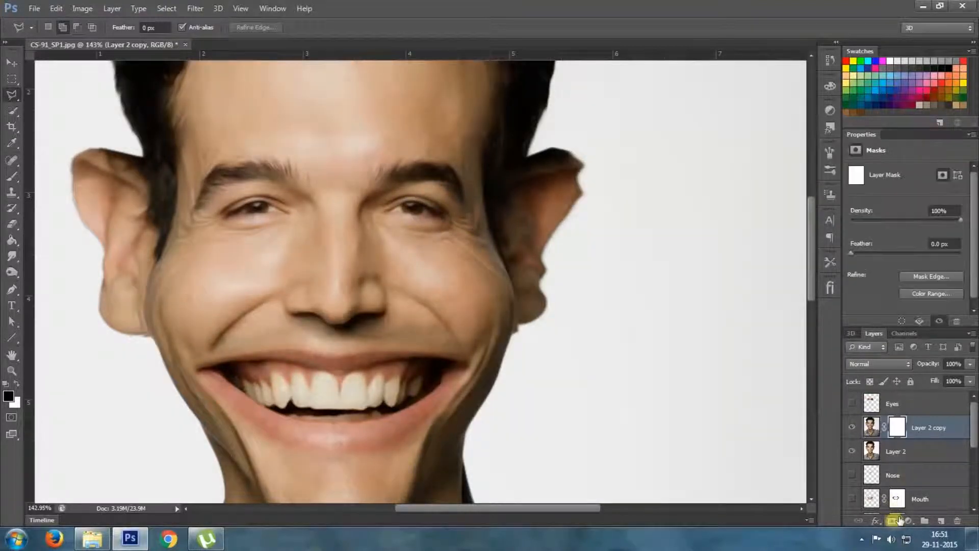
Paint black over both eyes on the copy's mask with a size 30 brush to bring back the sharp eyes beneath
left_click(21, 176)
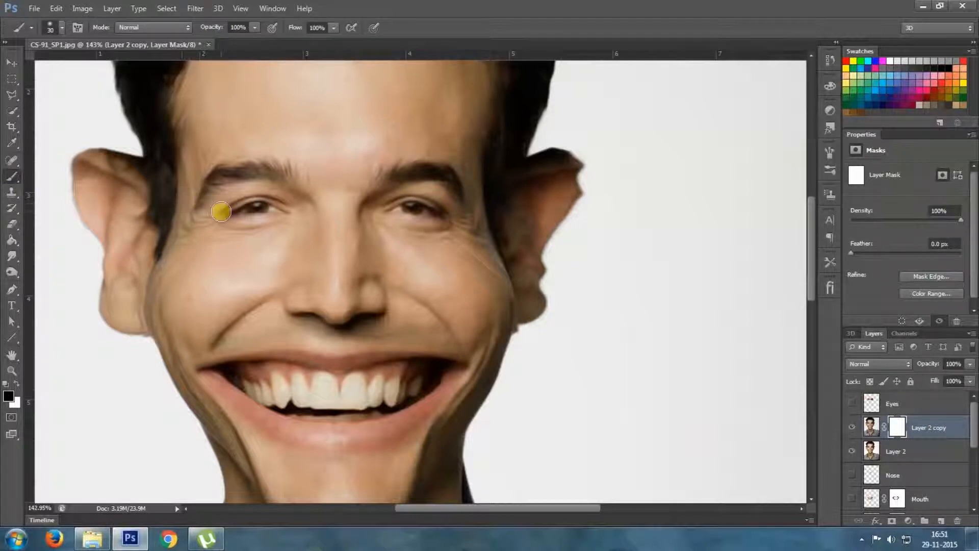
mouse_move(275, 212)
left_mouse_down()
mouse_move(376, 243)
mouse_move(398, 211)
mouse_move(433, 211)
mouse_move(463, 233)
left_mouse_up()
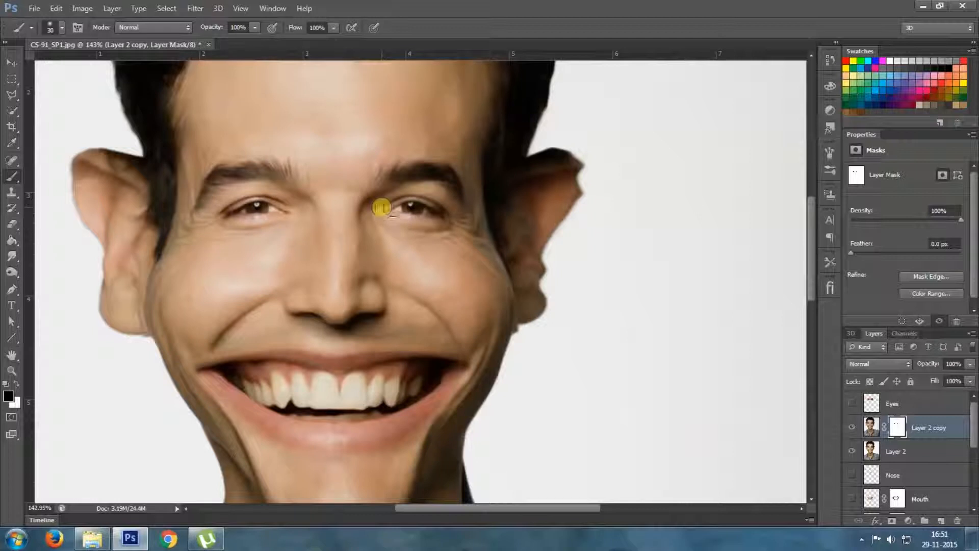
left_click_drag(450, 215, 526, 251)
mouse_move(303, 360)
left_mouse_down()
mouse_move(337, 338)
mouse_move(374, 355)
left_mouse_up()
scroll(381, 349, "down", 2)
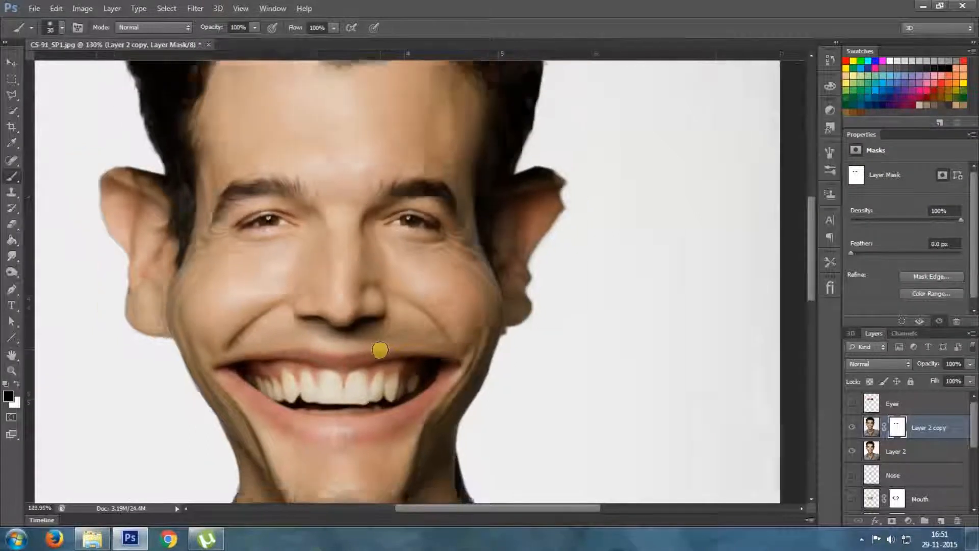
scroll(488, 345, "down", 2)
scroll(491, 344, "down", 3)
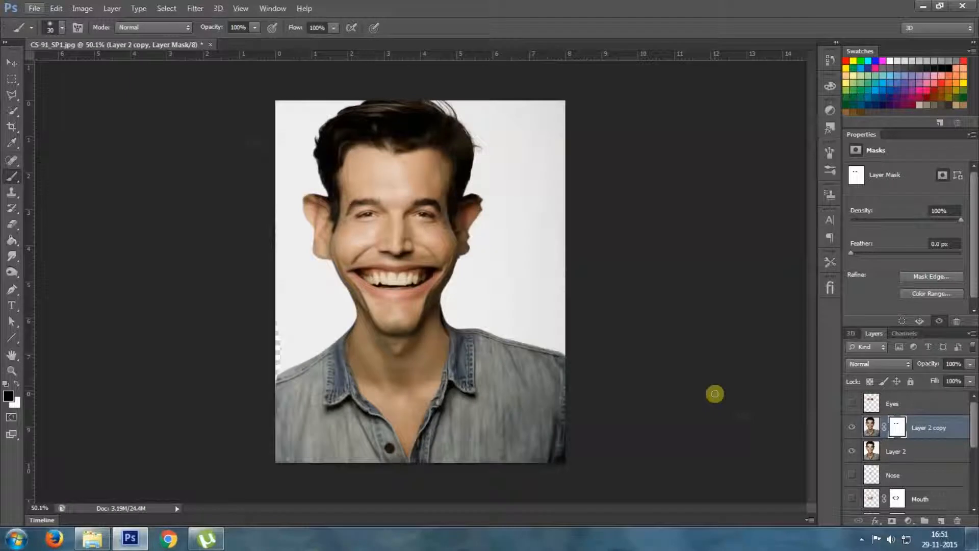
scroll(672, 386, "up", 1)
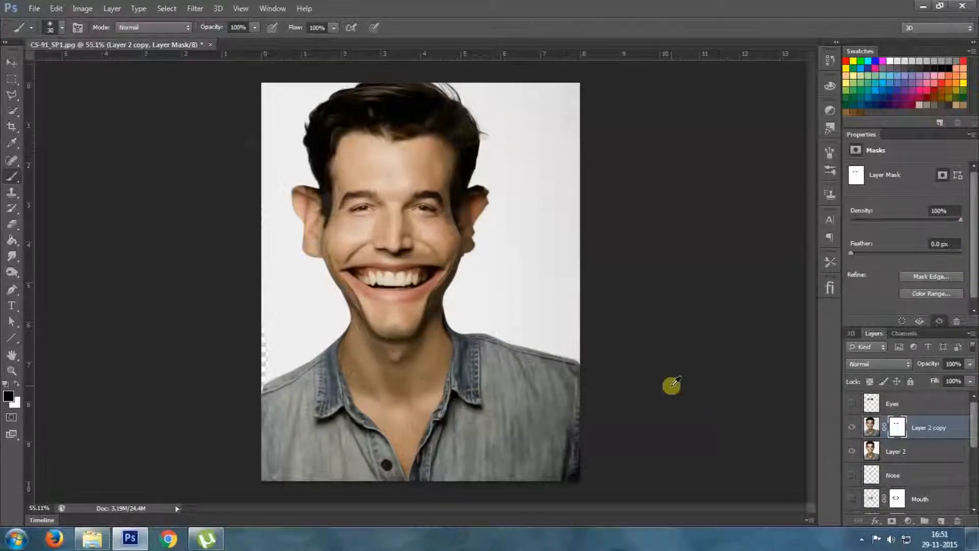